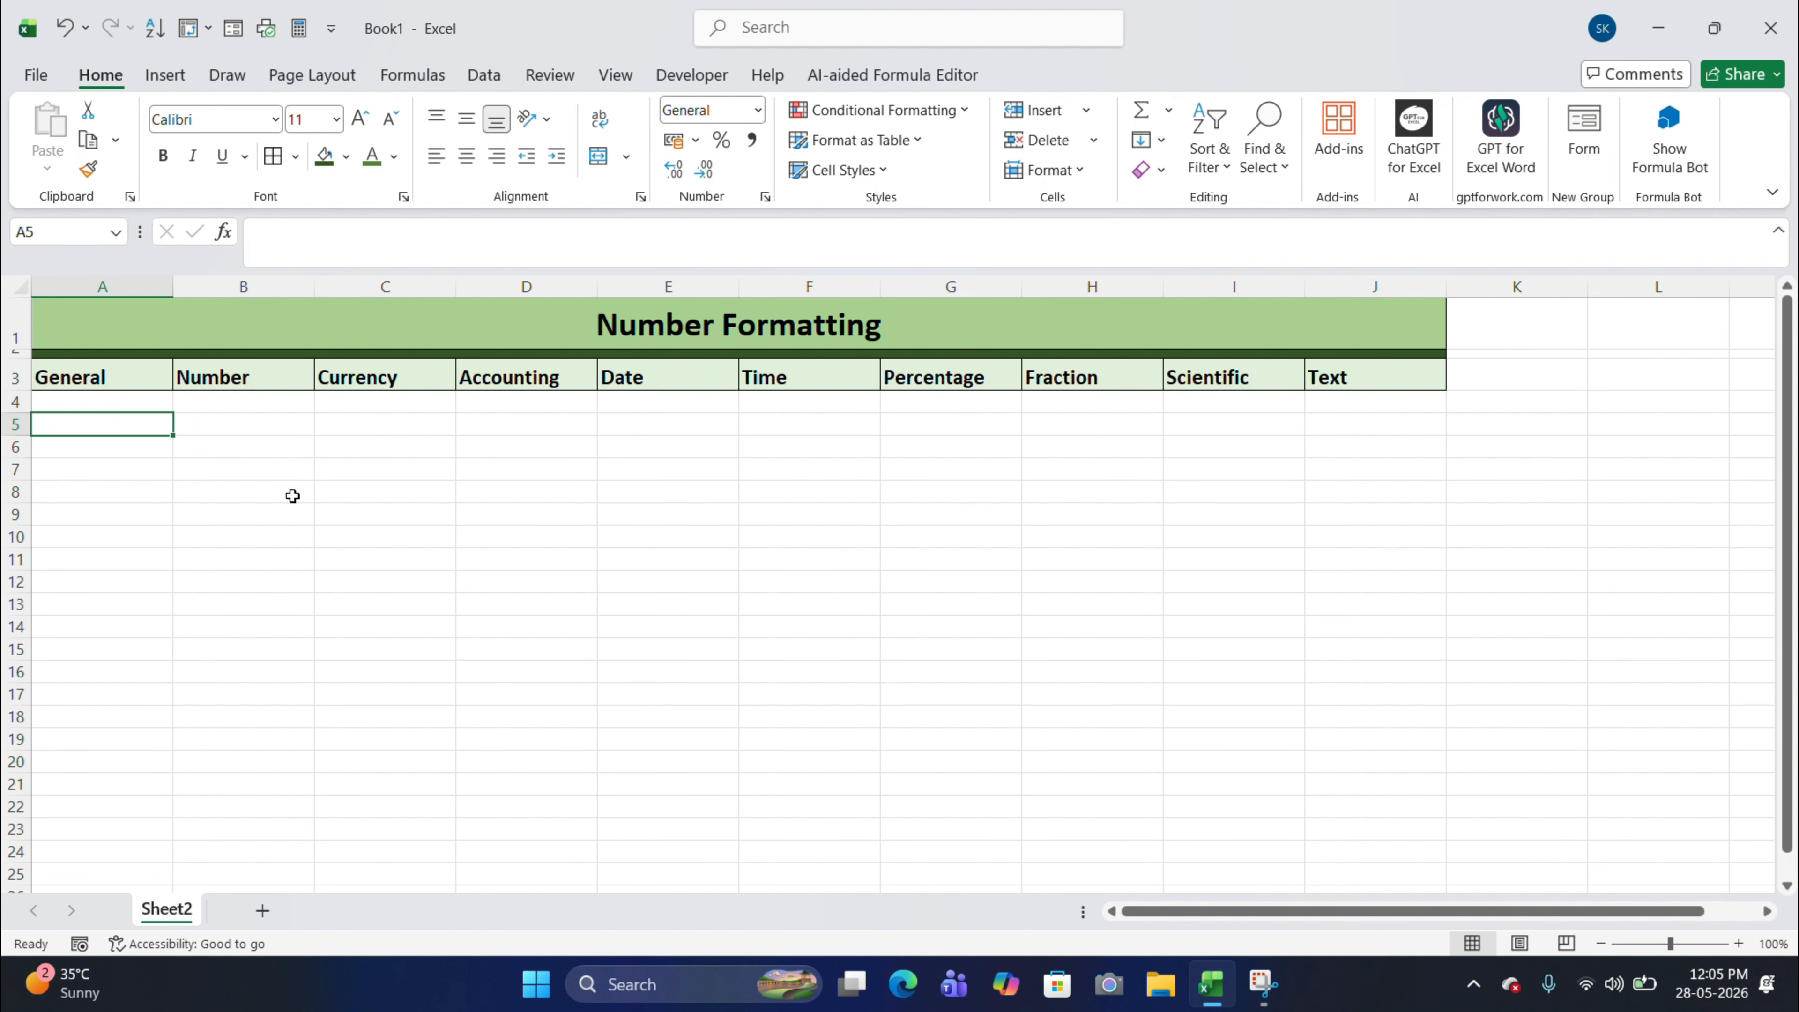
# Enter 123 and pass in cells A4 and A5 under the General heading.
pyautogui.click(1686, 949)
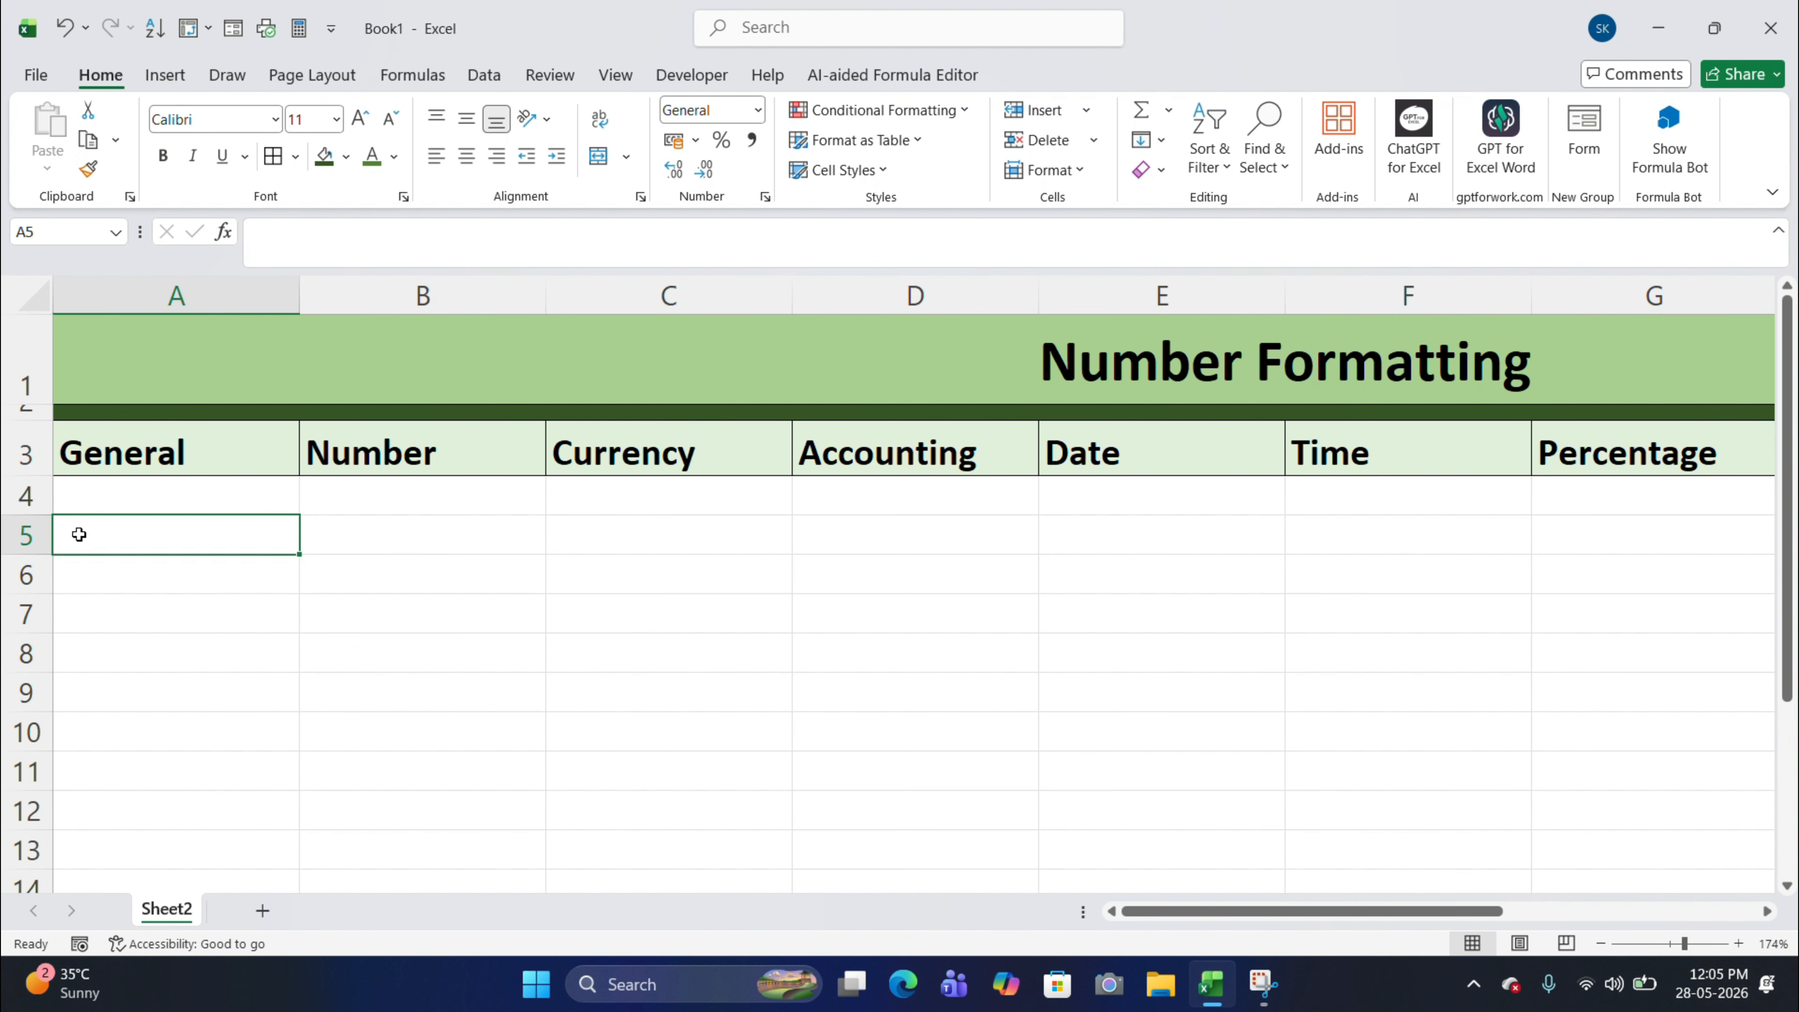
pyautogui.doubleClick(189, 485)
pyautogui.write('123')
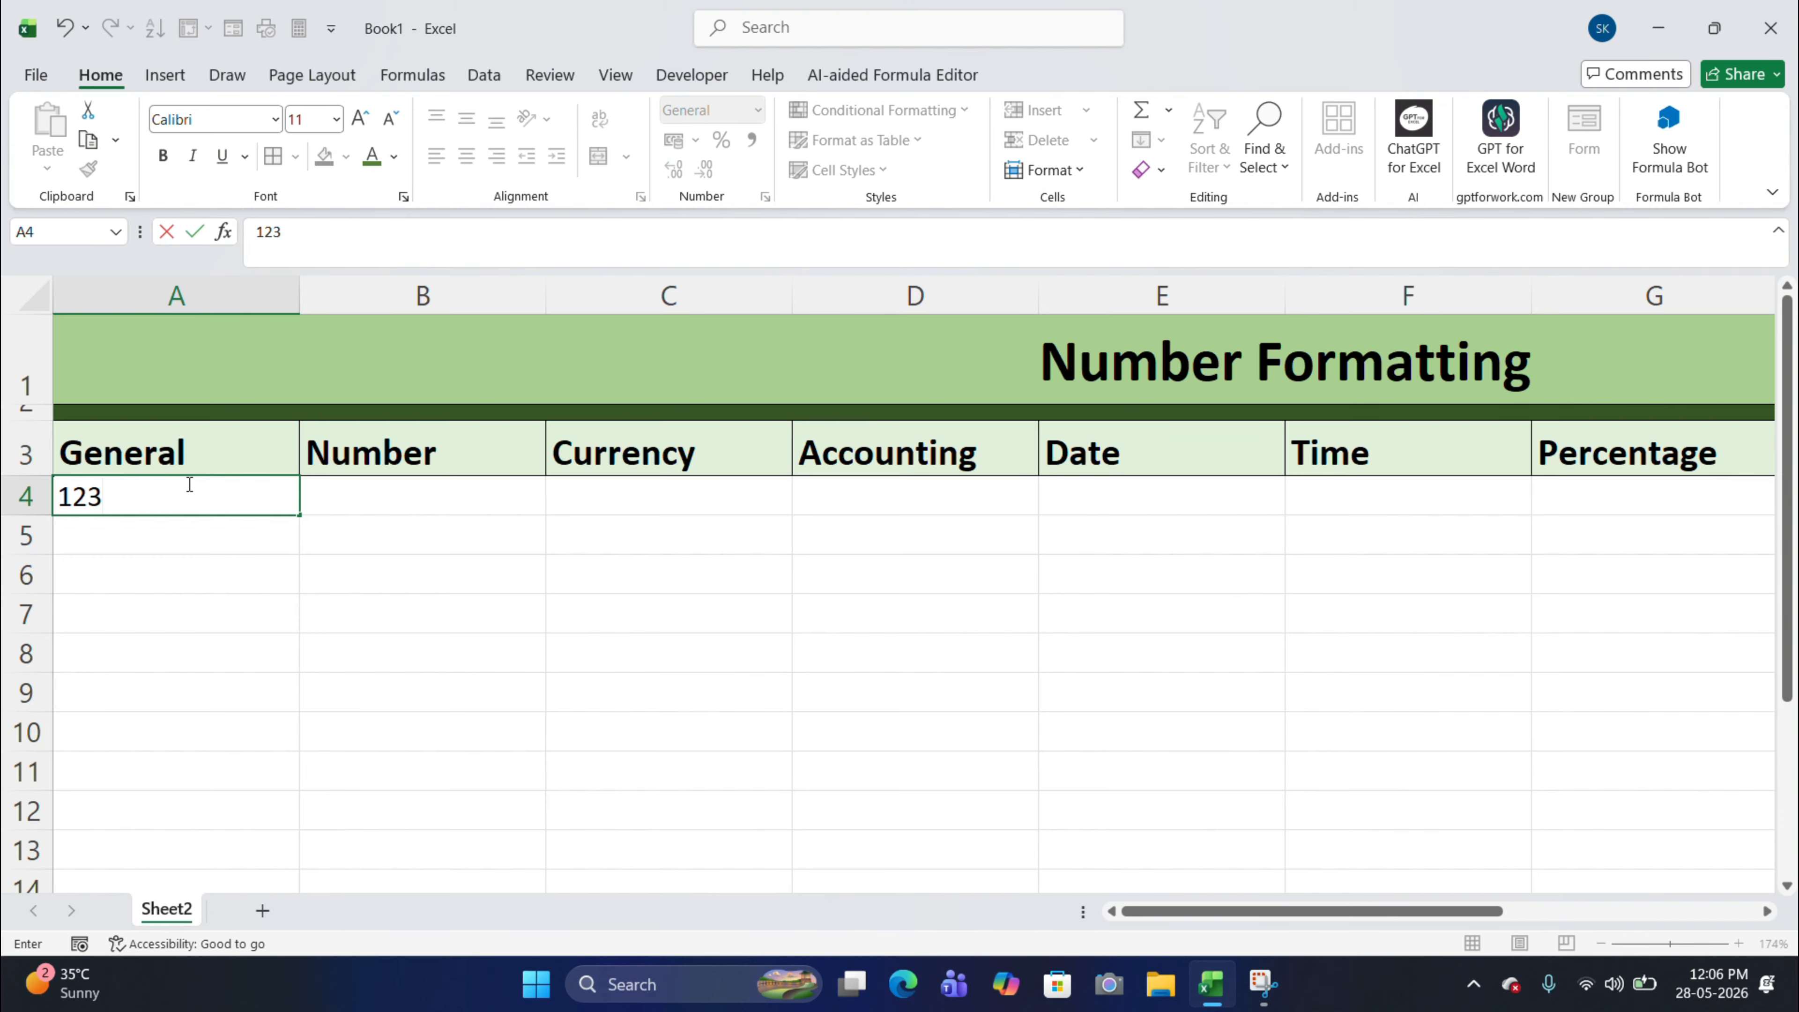
pyautogui.press('Return')
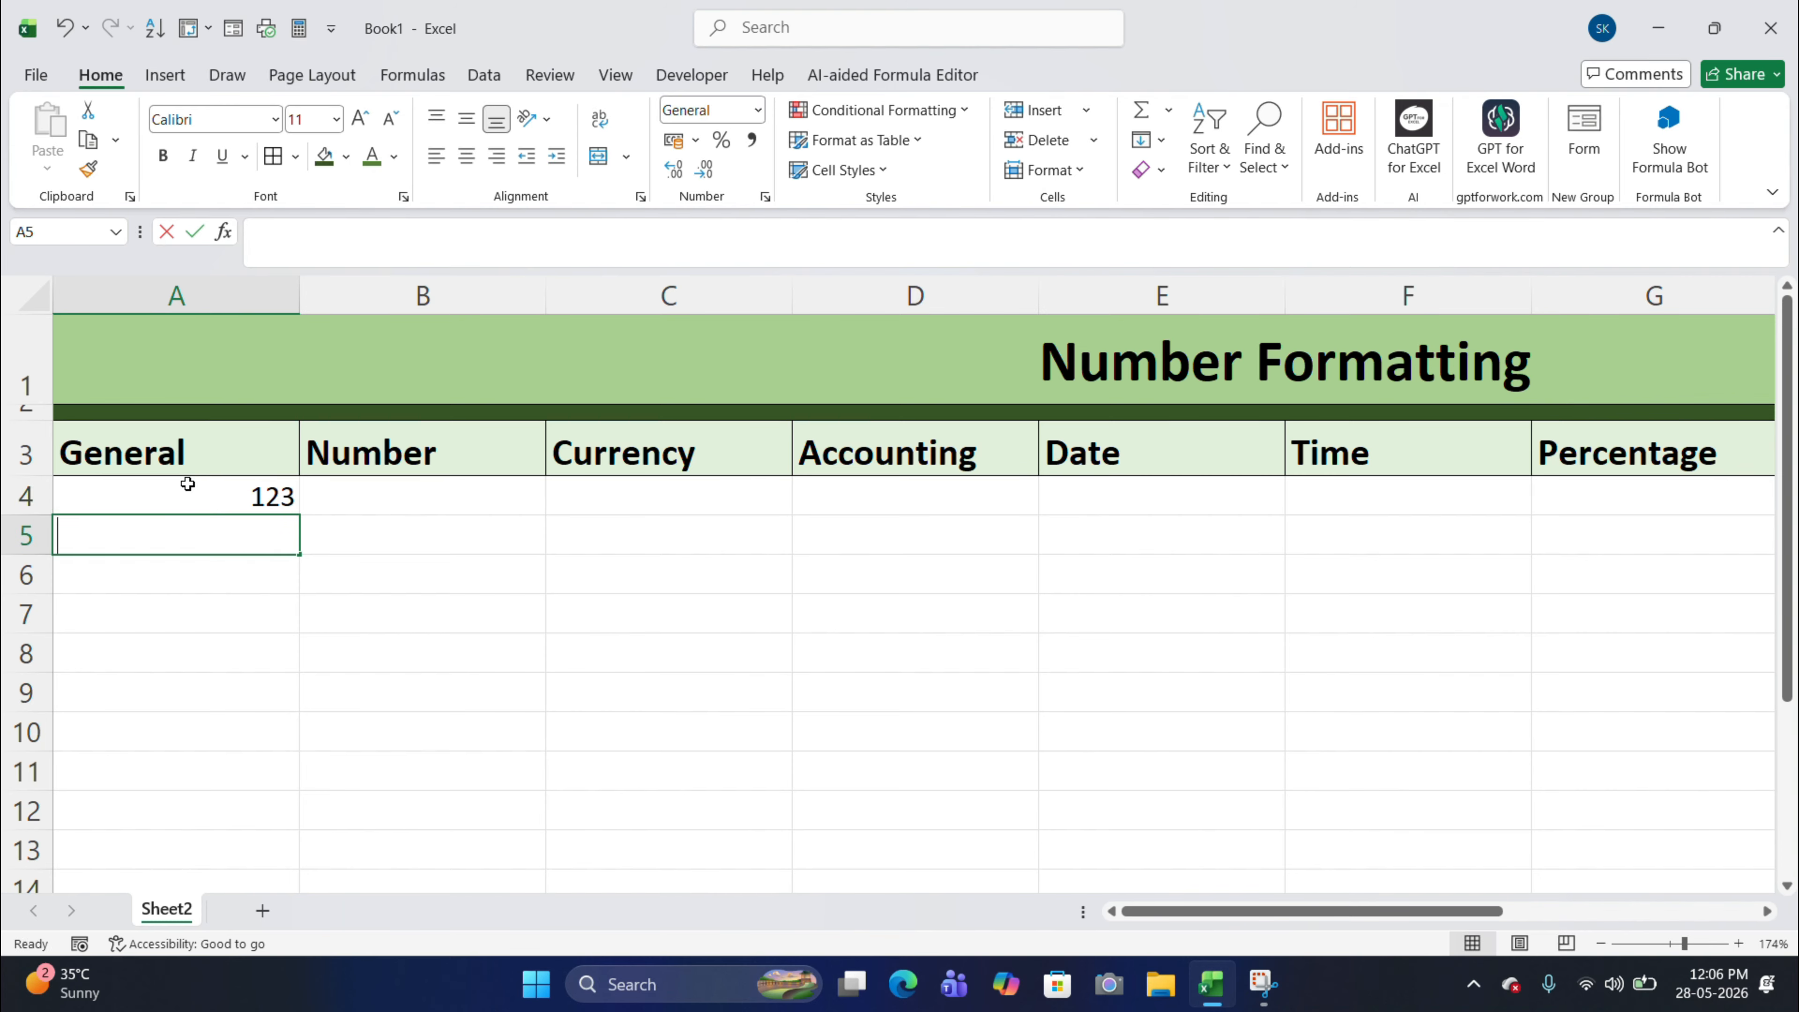
pyautogui.write('pass')
pyautogui.press('Return')
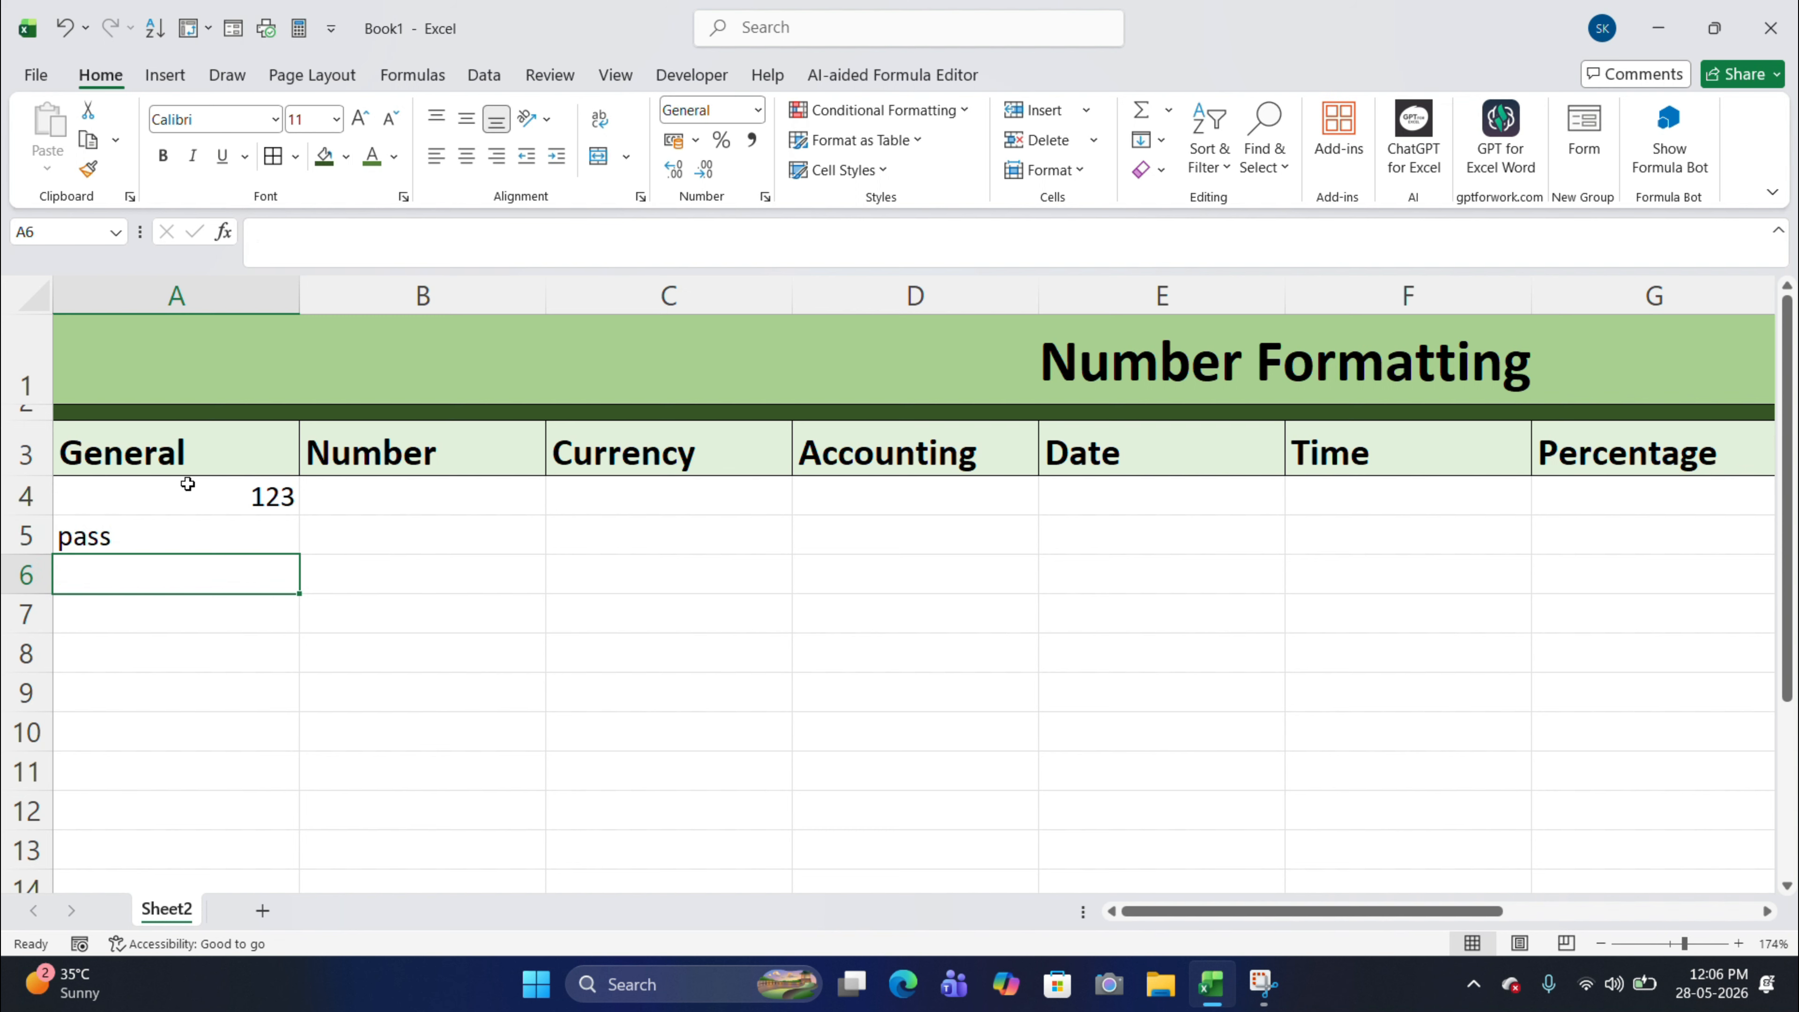
pyautogui.click(185, 504)
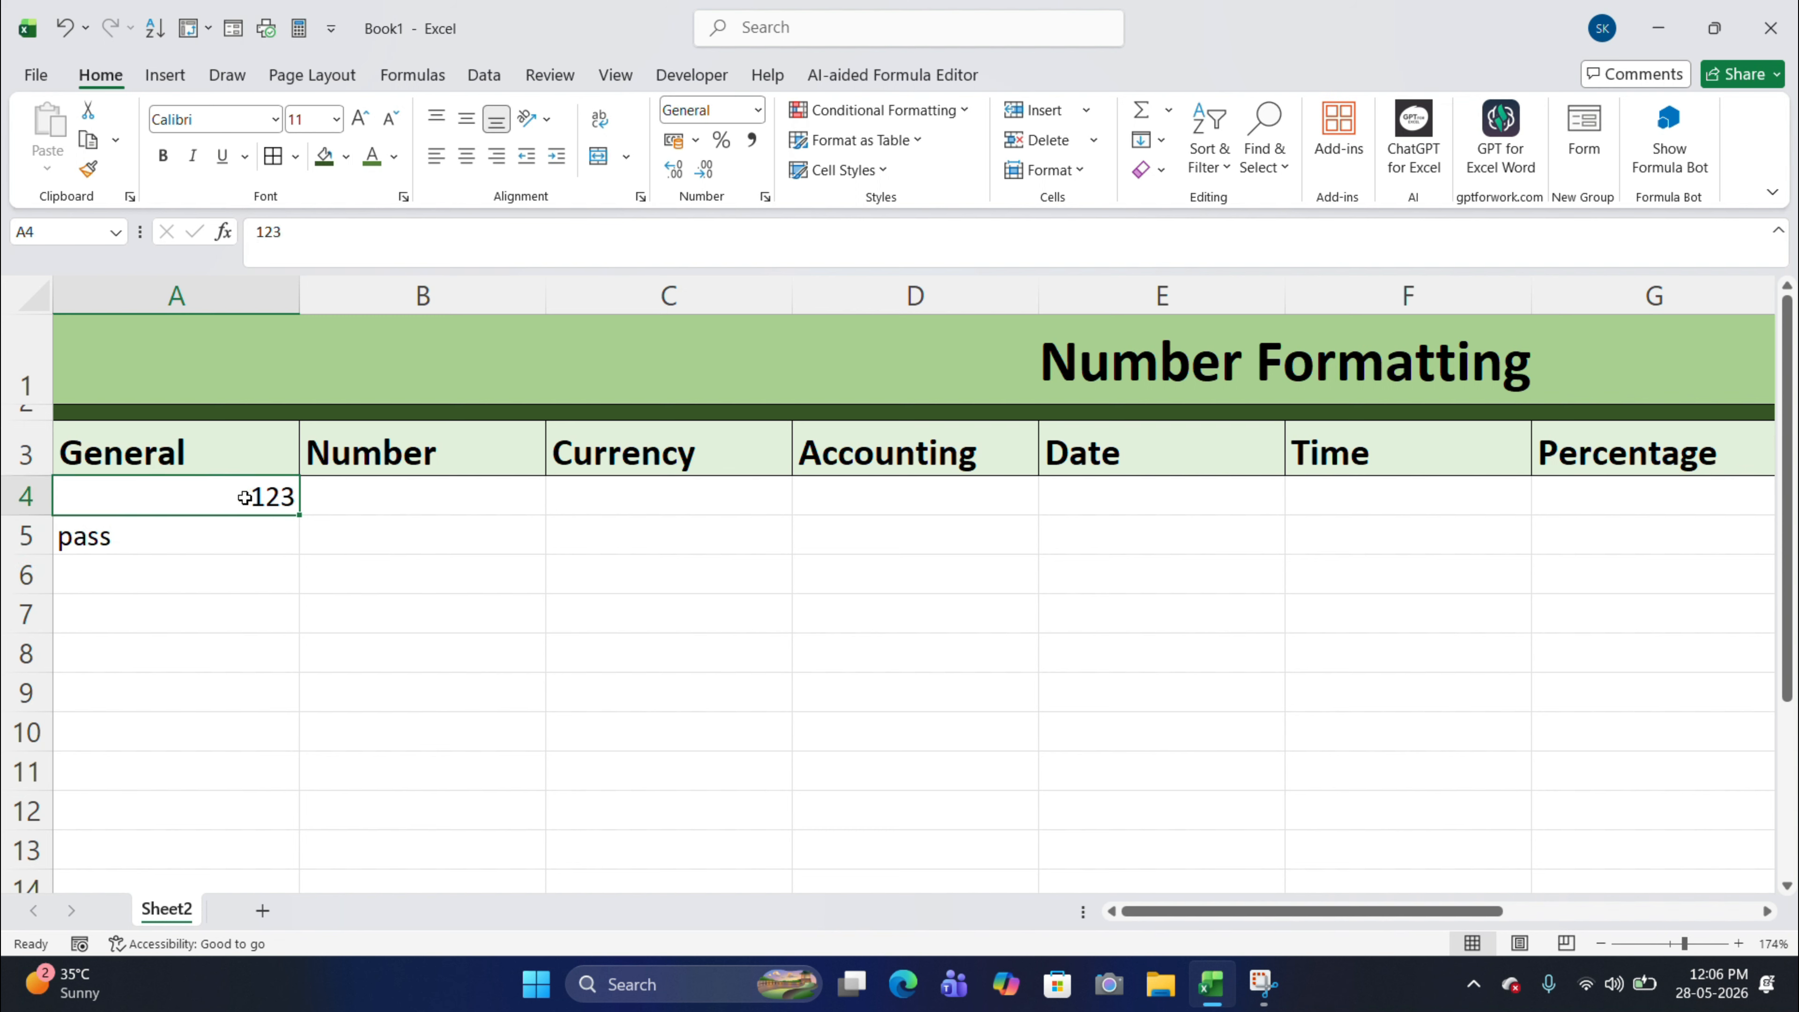
# Enter 1234, 1300 and 4000 in cells B4 to B6 under the Number heading.
pyautogui.click(410, 503)
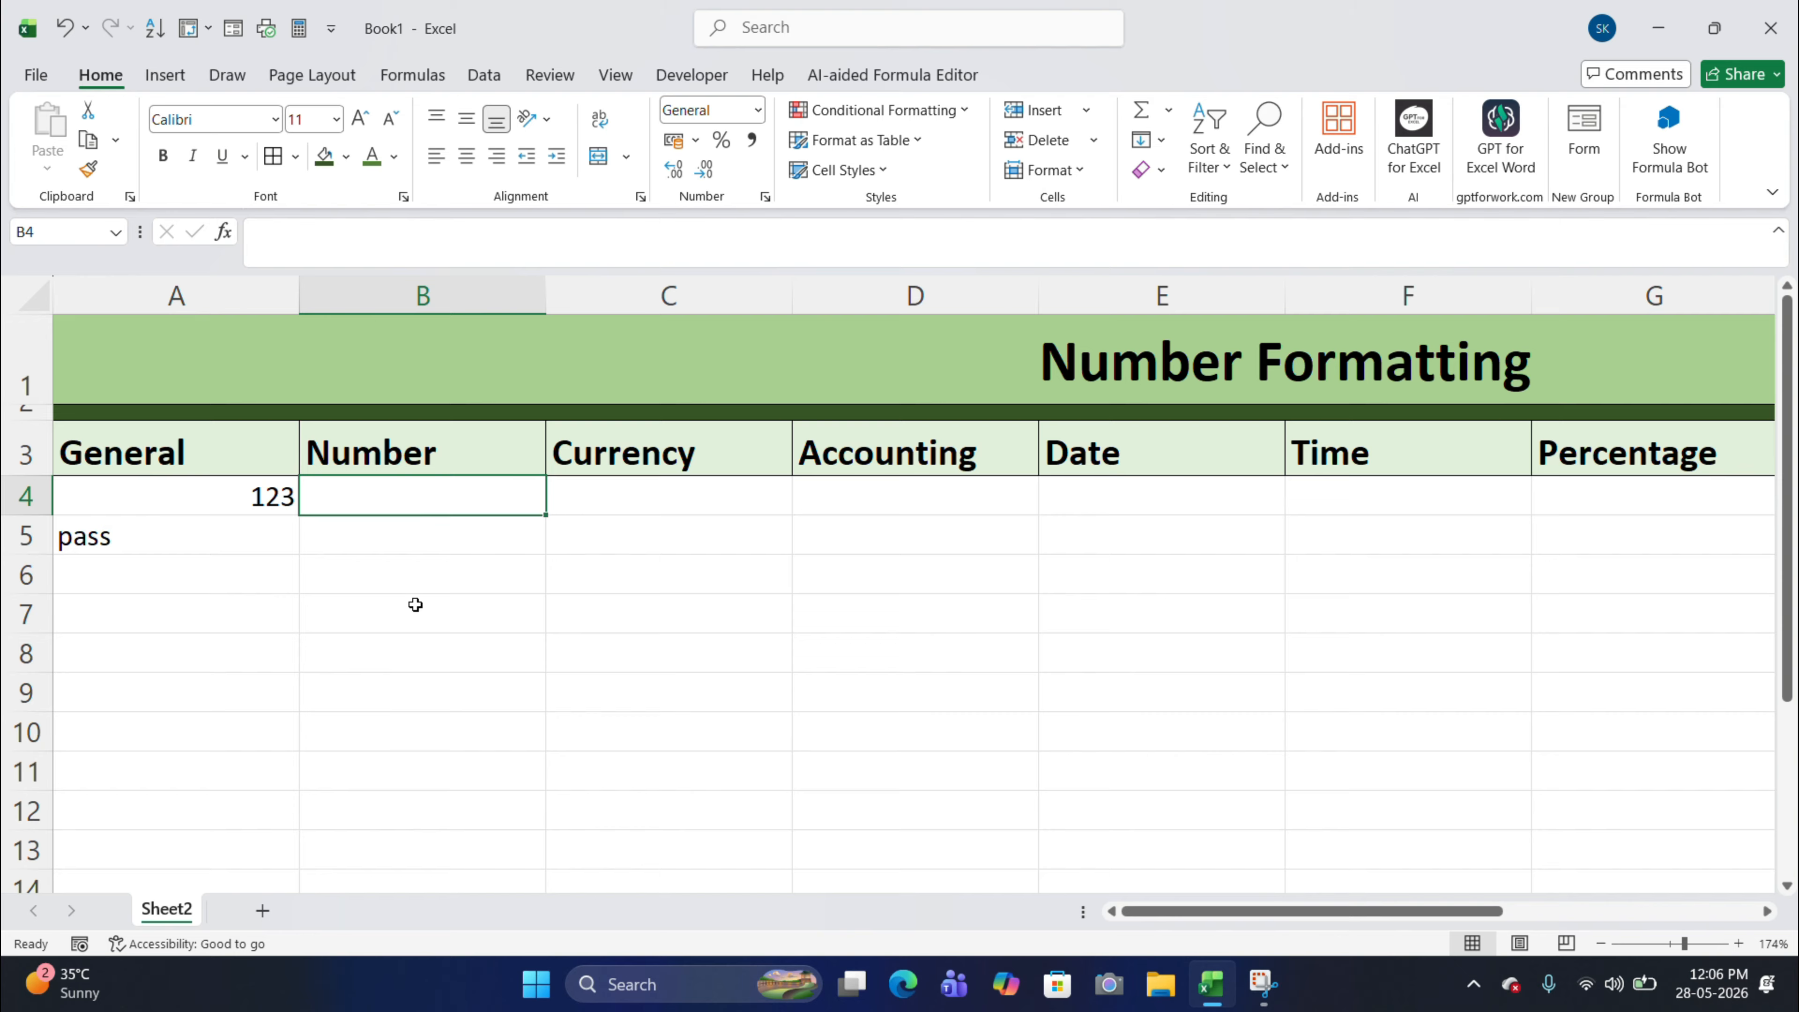
pyautogui.write('1234')
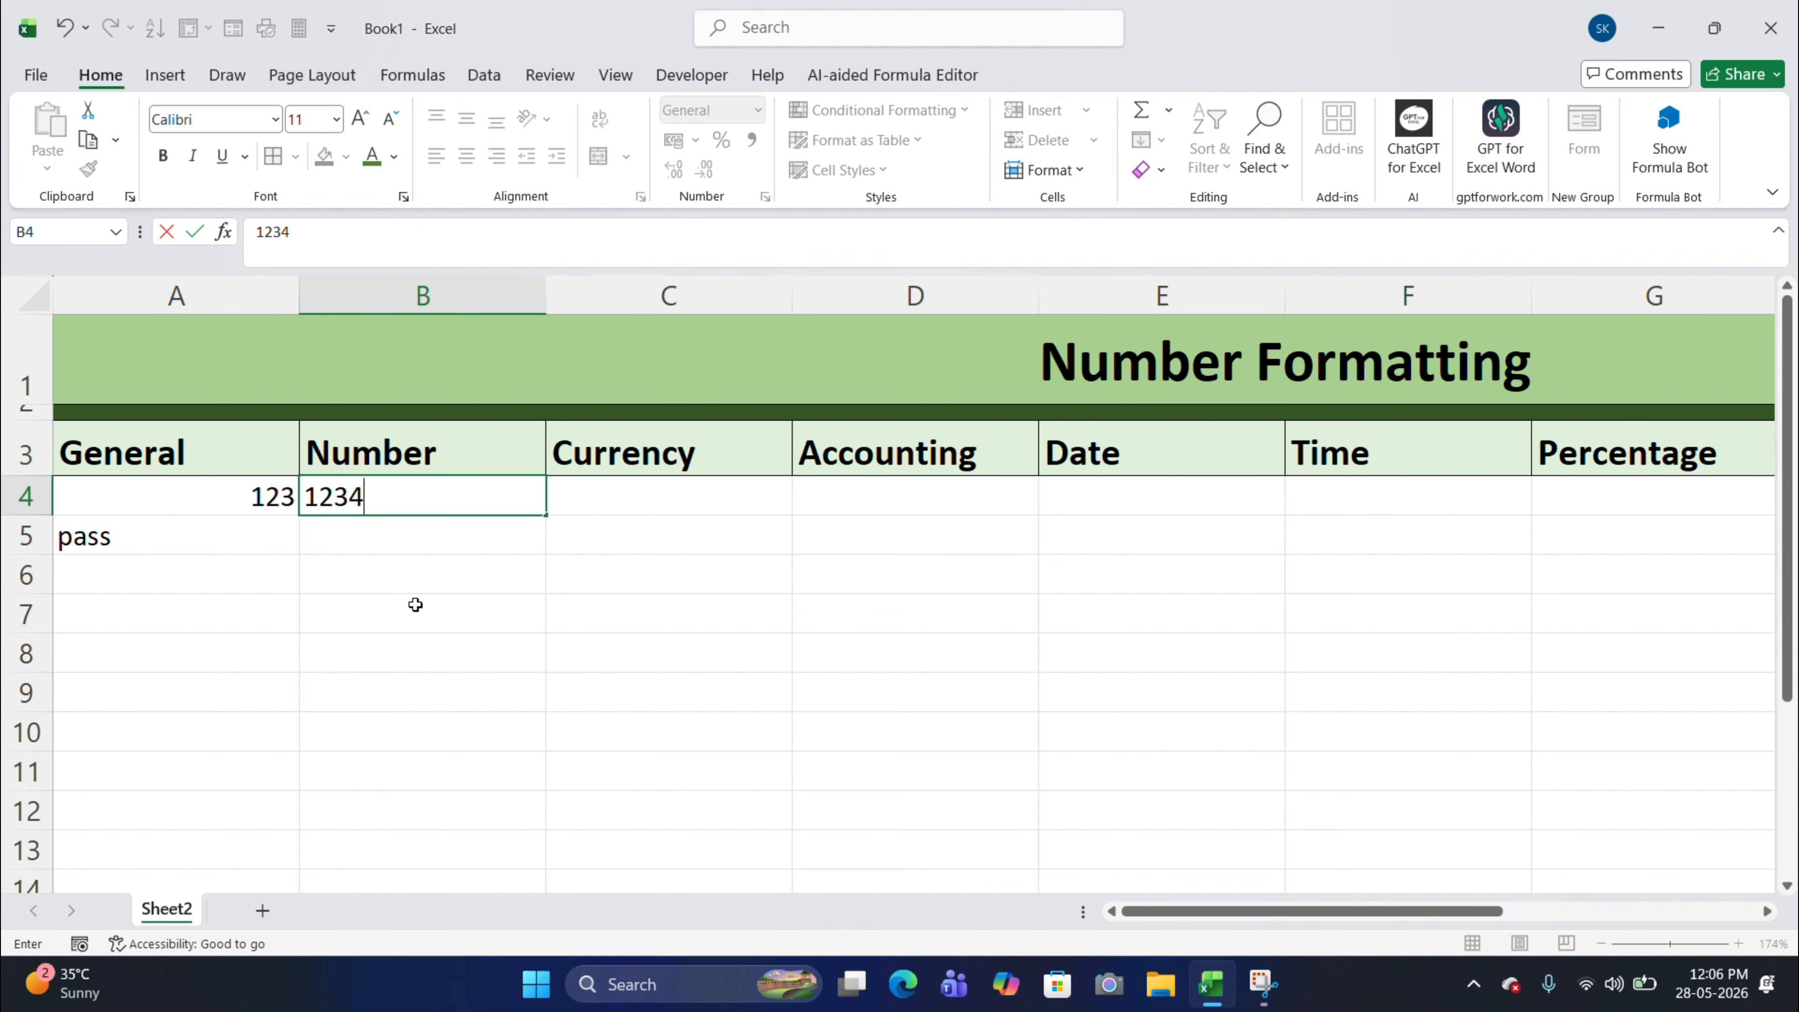
pyautogui.click(542, 582)
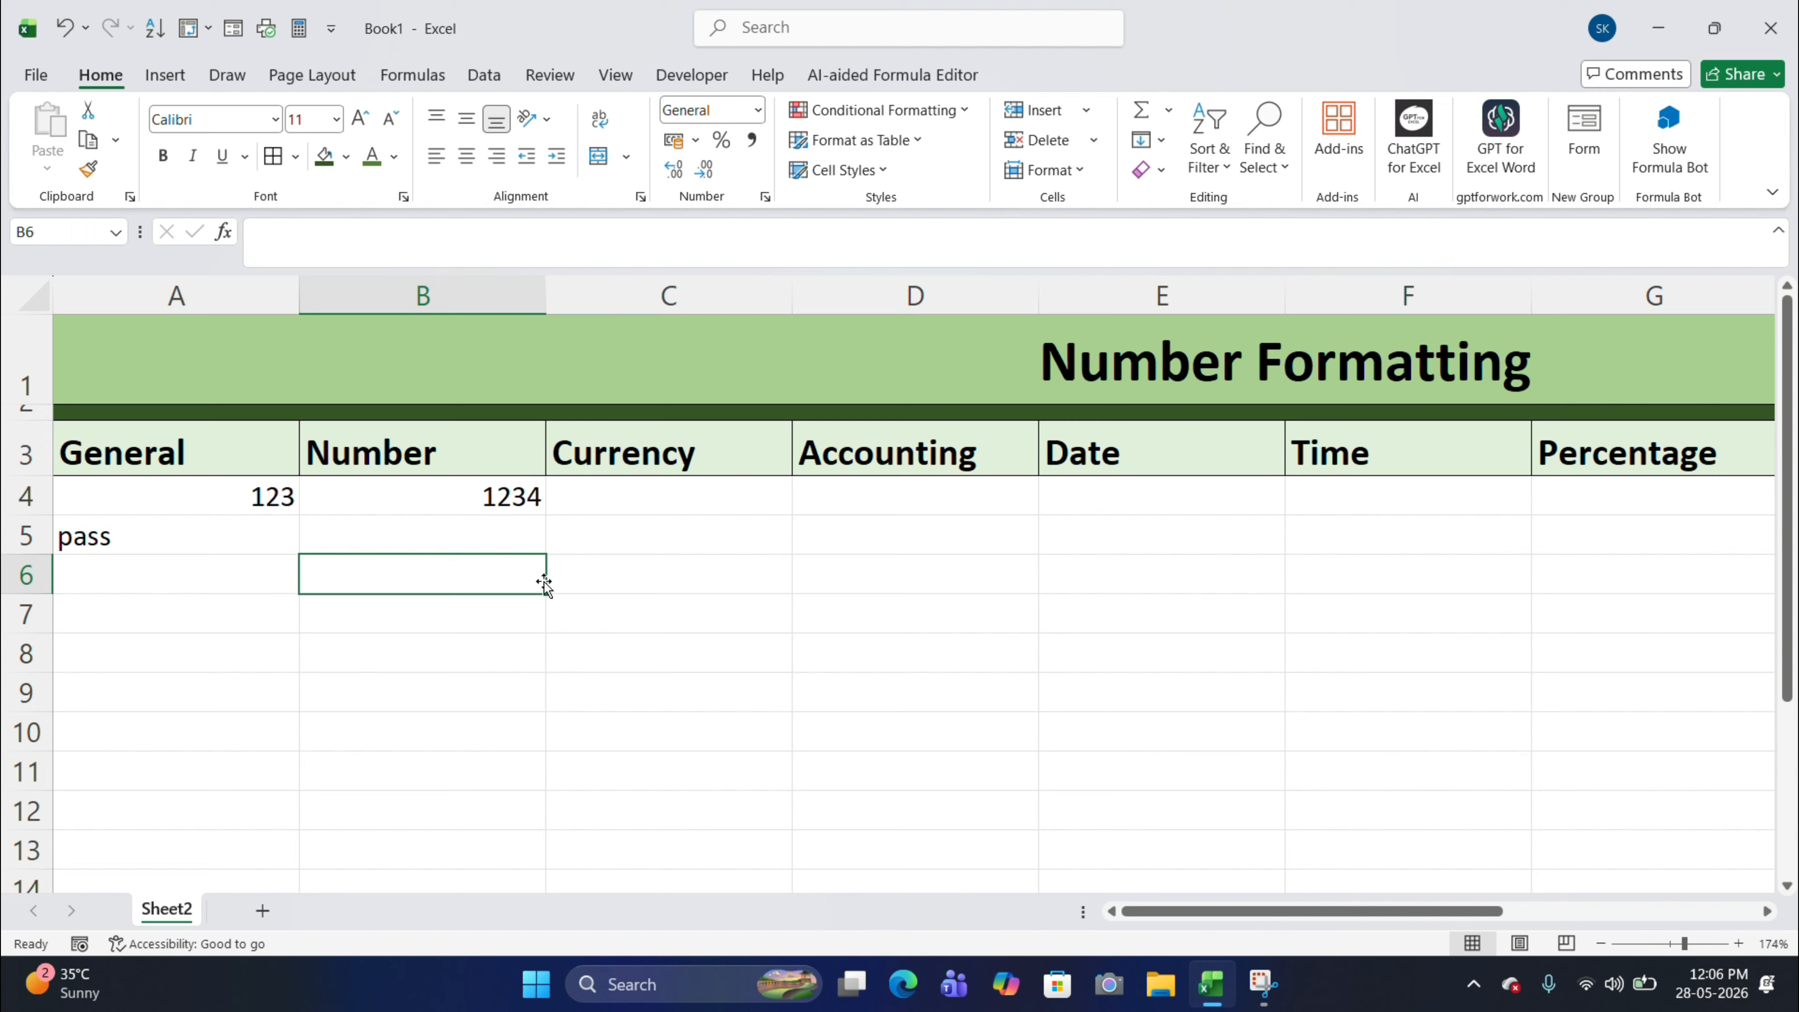
pyautogui.click(449, 539)
pyautogui.write('130')
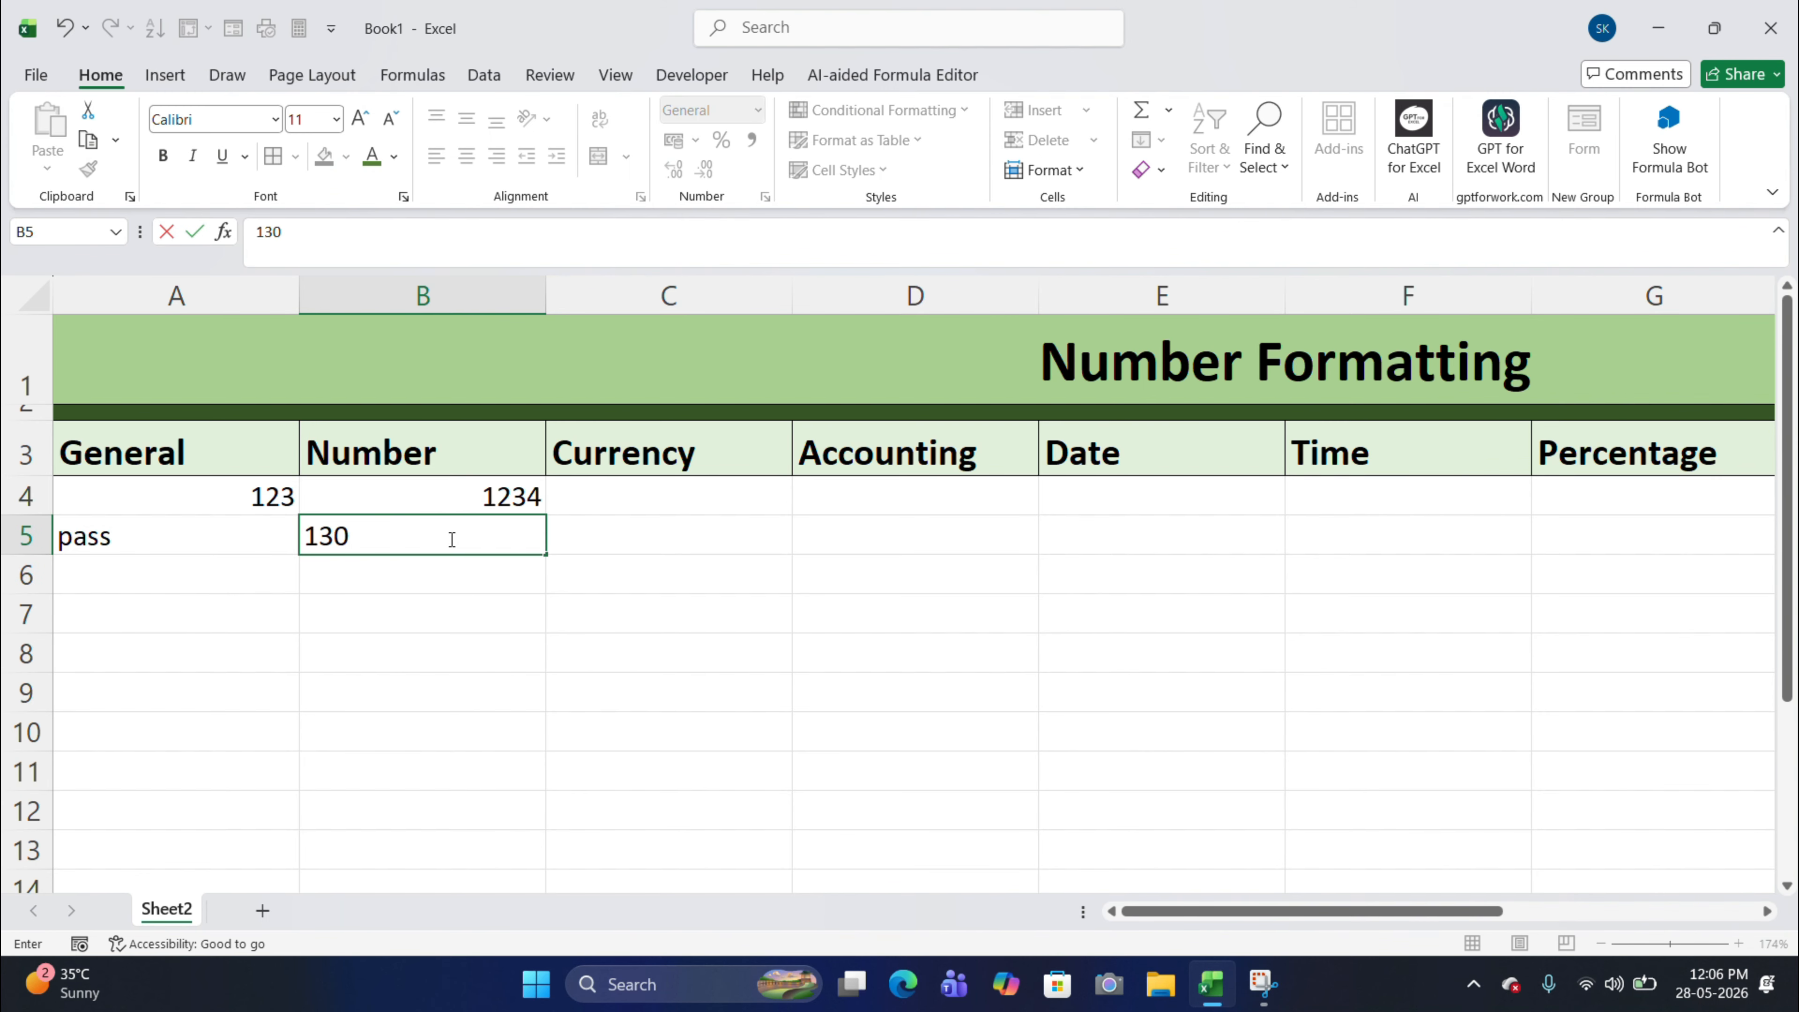
pyautogui.write('0')
pyautogui.press('Return')
pyautogui.write('4000')
pyautogui.press('Return')
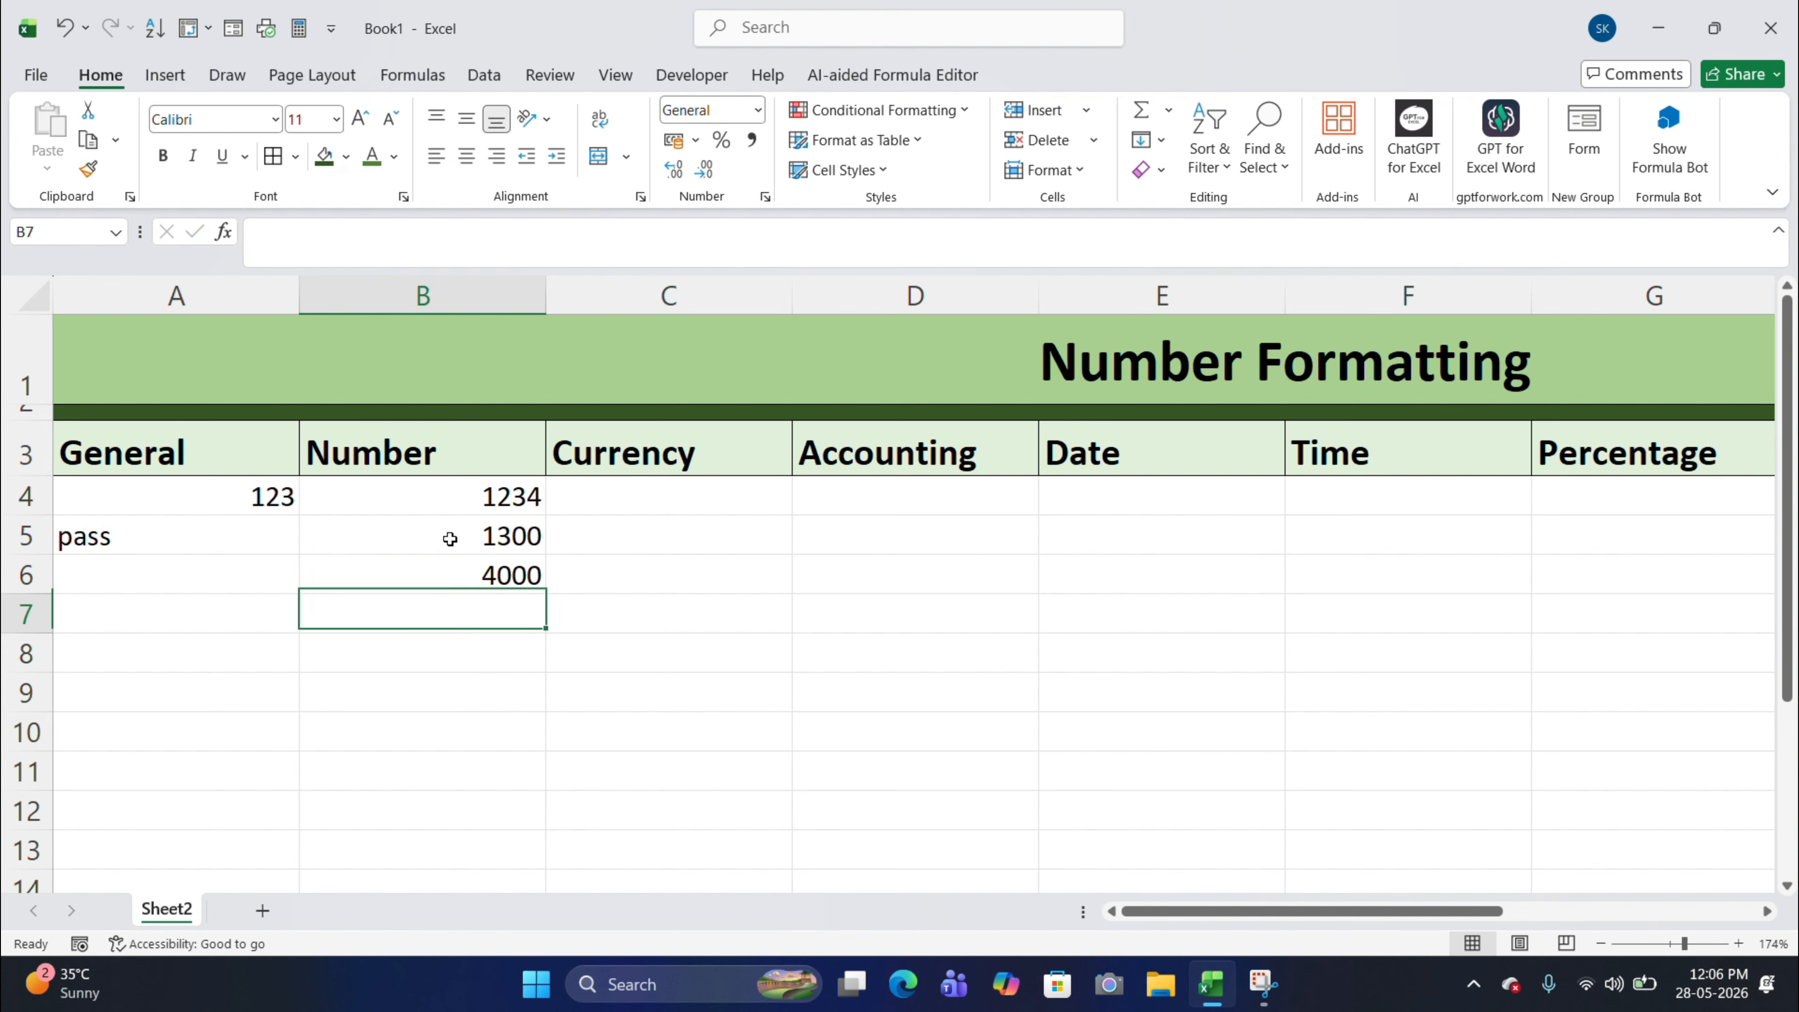
# Apply the Number format to the values in cells B4 to B6.
pyautogui.moveTo(452, 500); pyautogui.dragTo(473, 571)
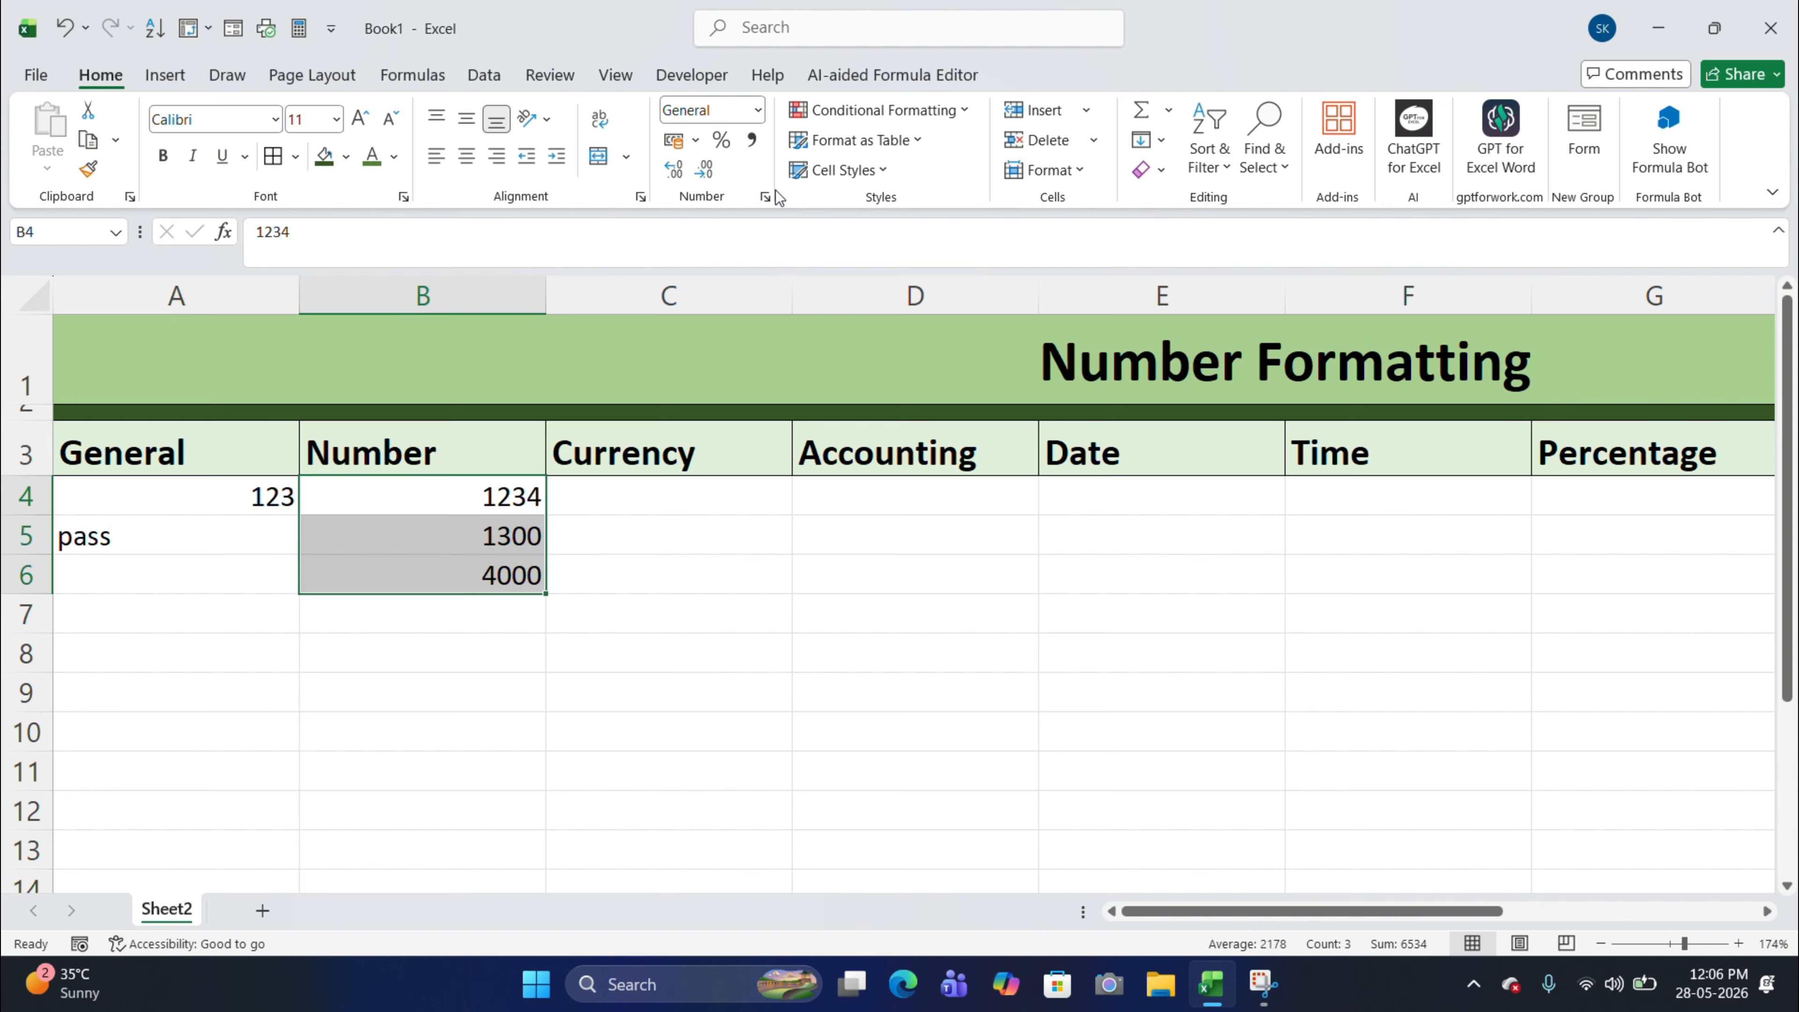
pyautogui.click(758, 111)
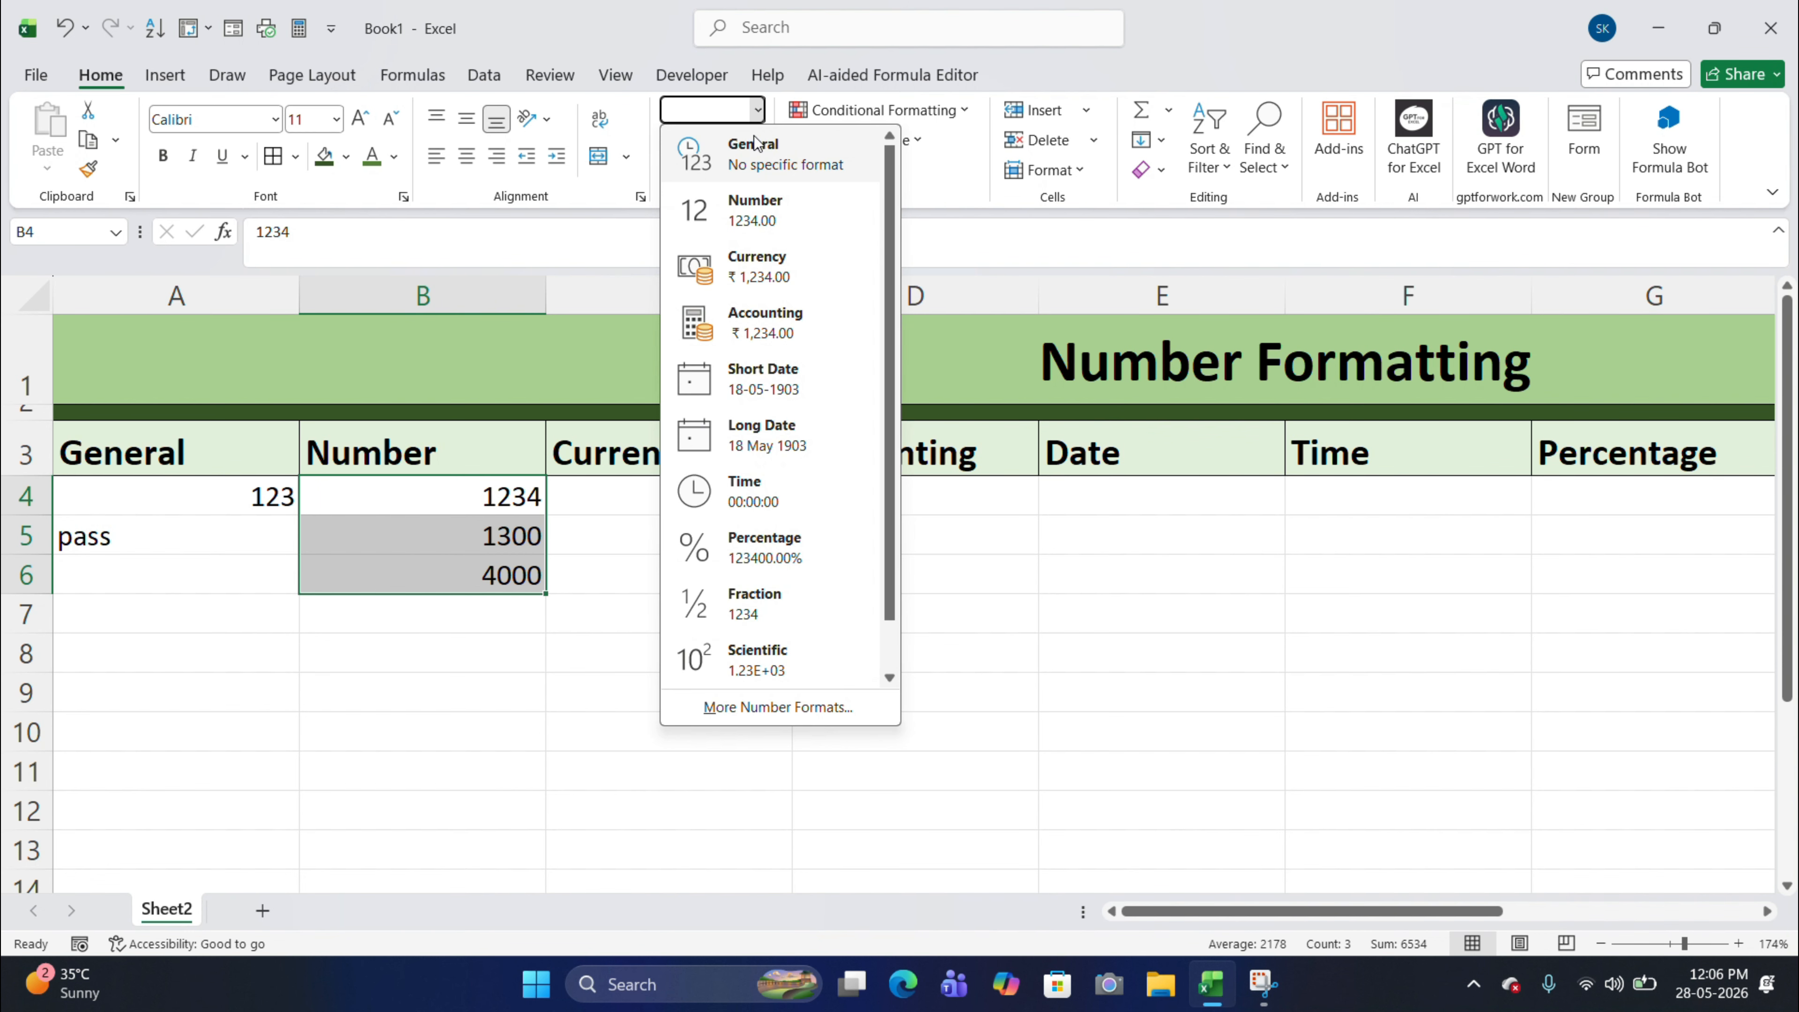
pyautogui.click(755, 210)
# Enter 100, 200 and 3000 in cells C4 to C6 under the Currency heading.
pyautogui.click(603, 469)
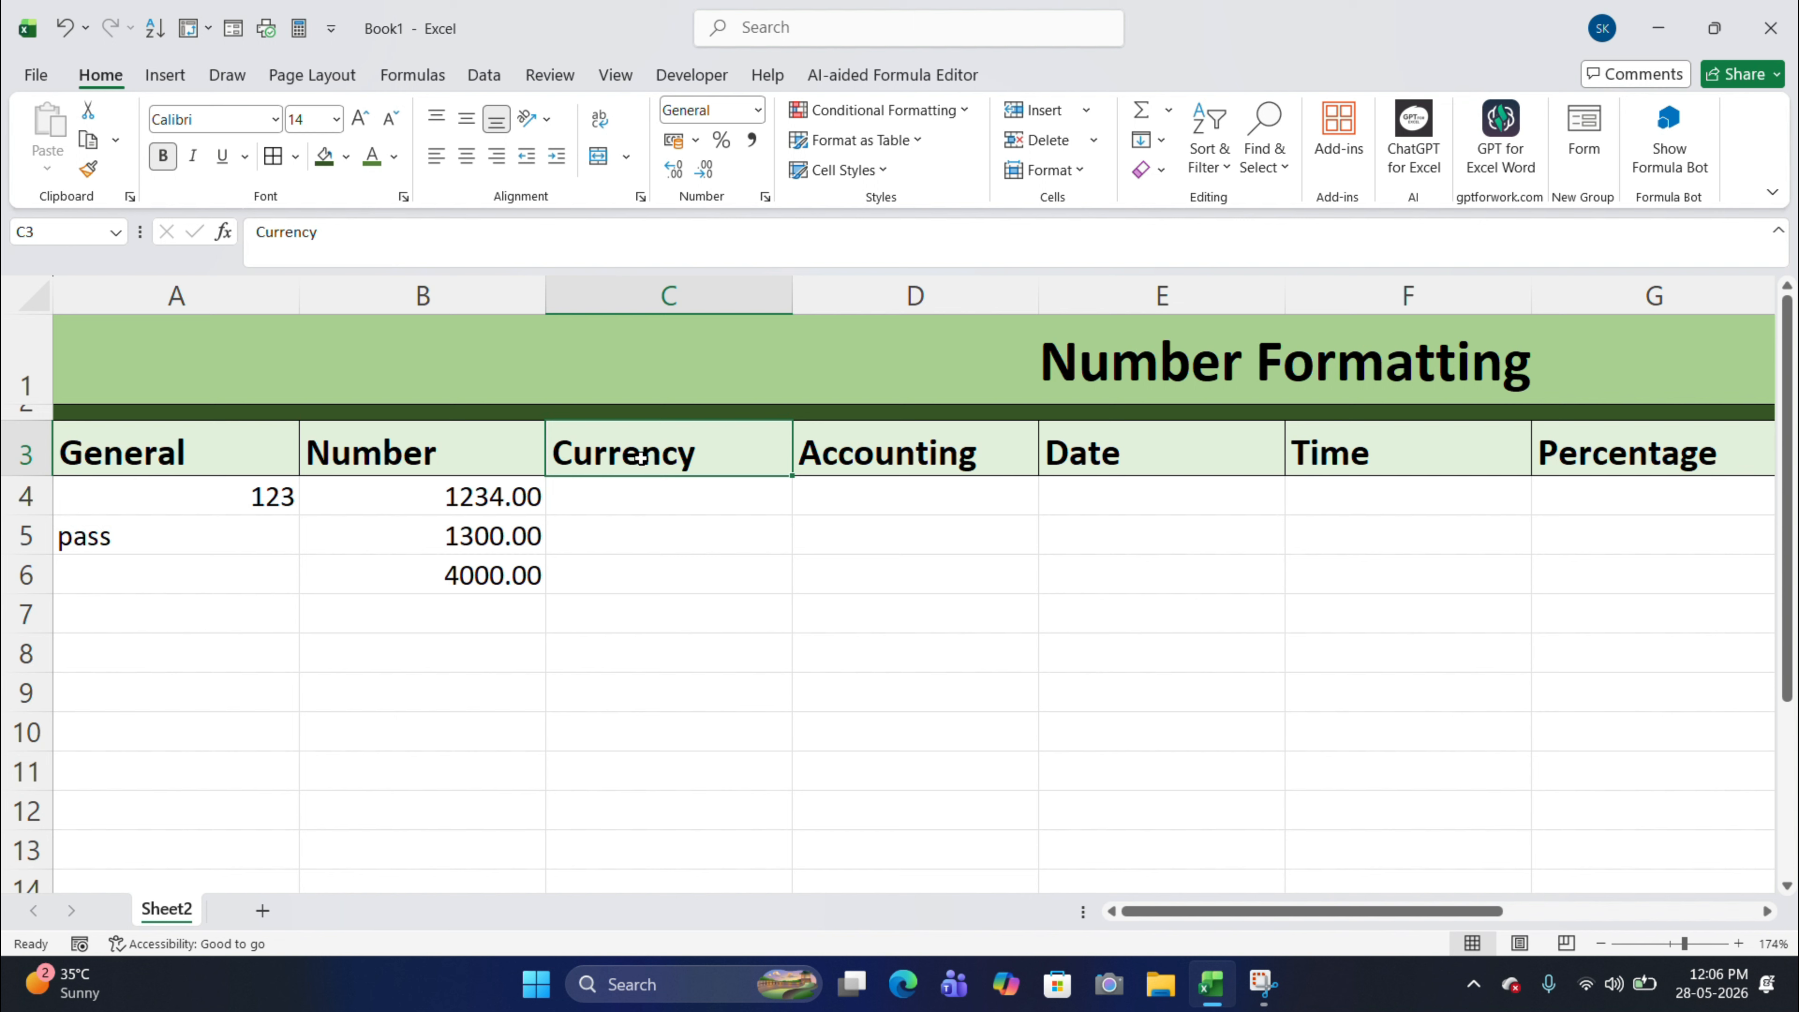
pyautogui.click(659, 494)
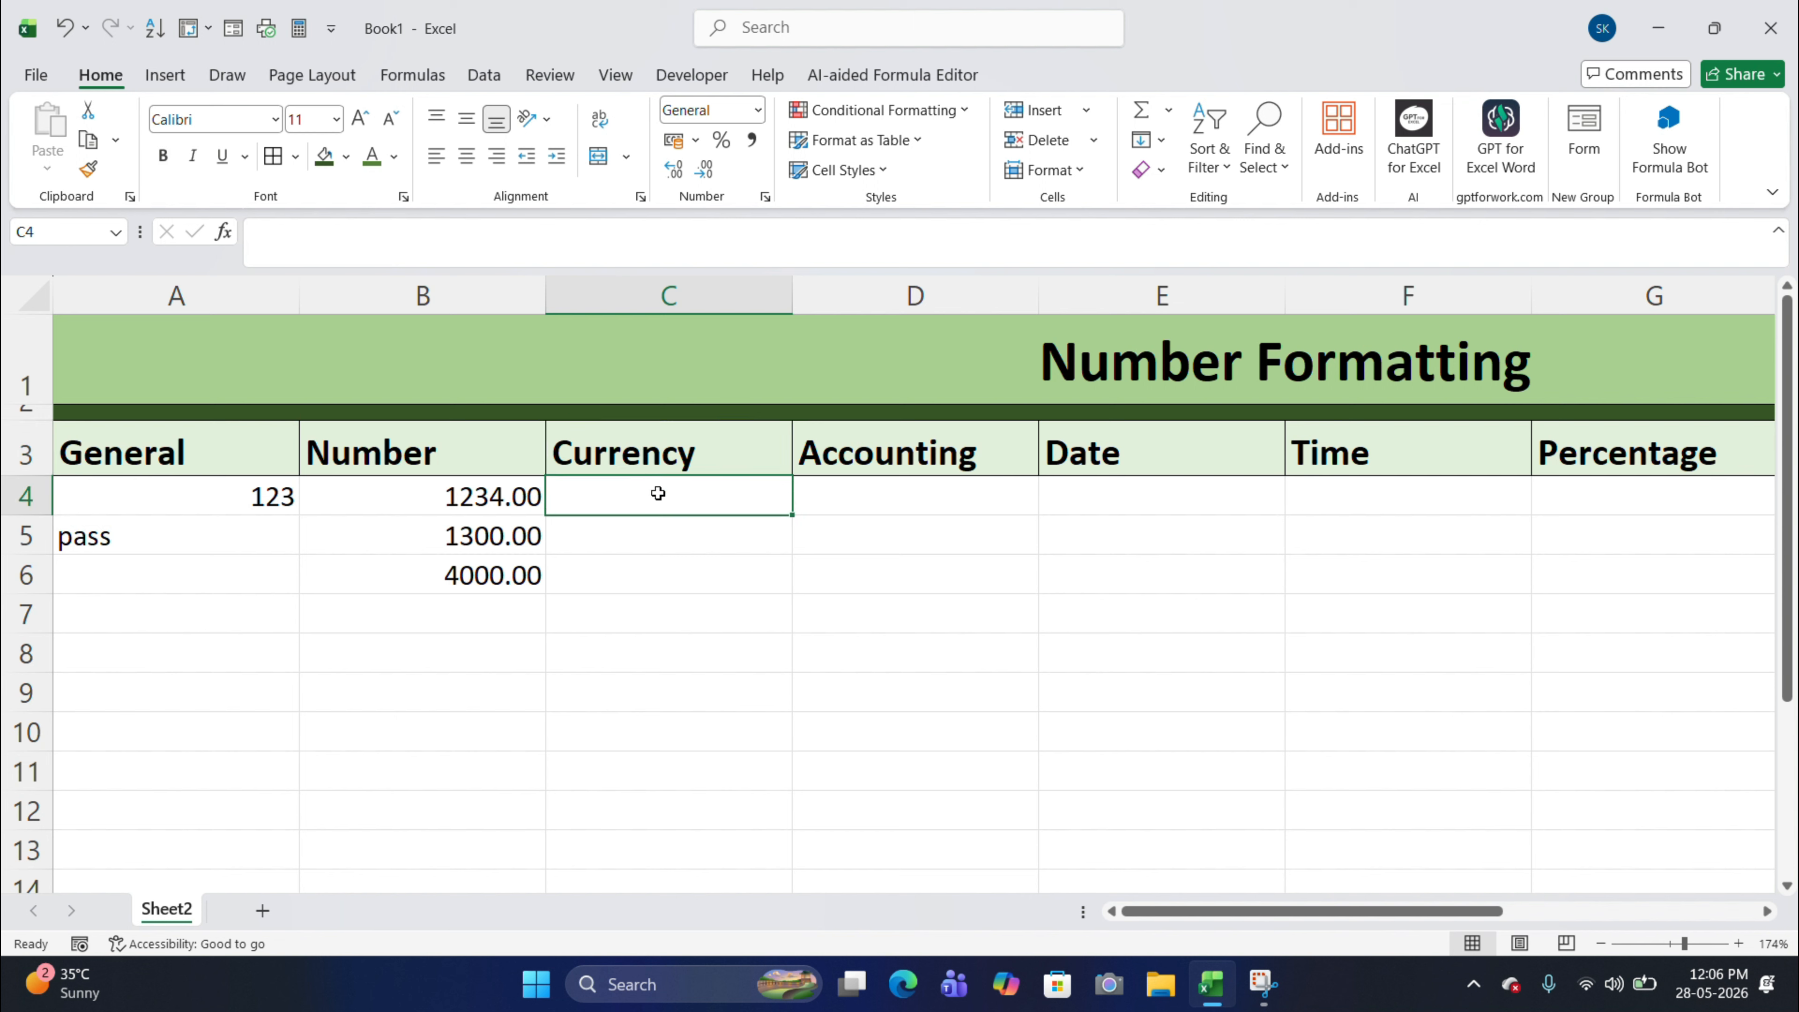
pyautogui.write('100')
pyautogui.press('Return')
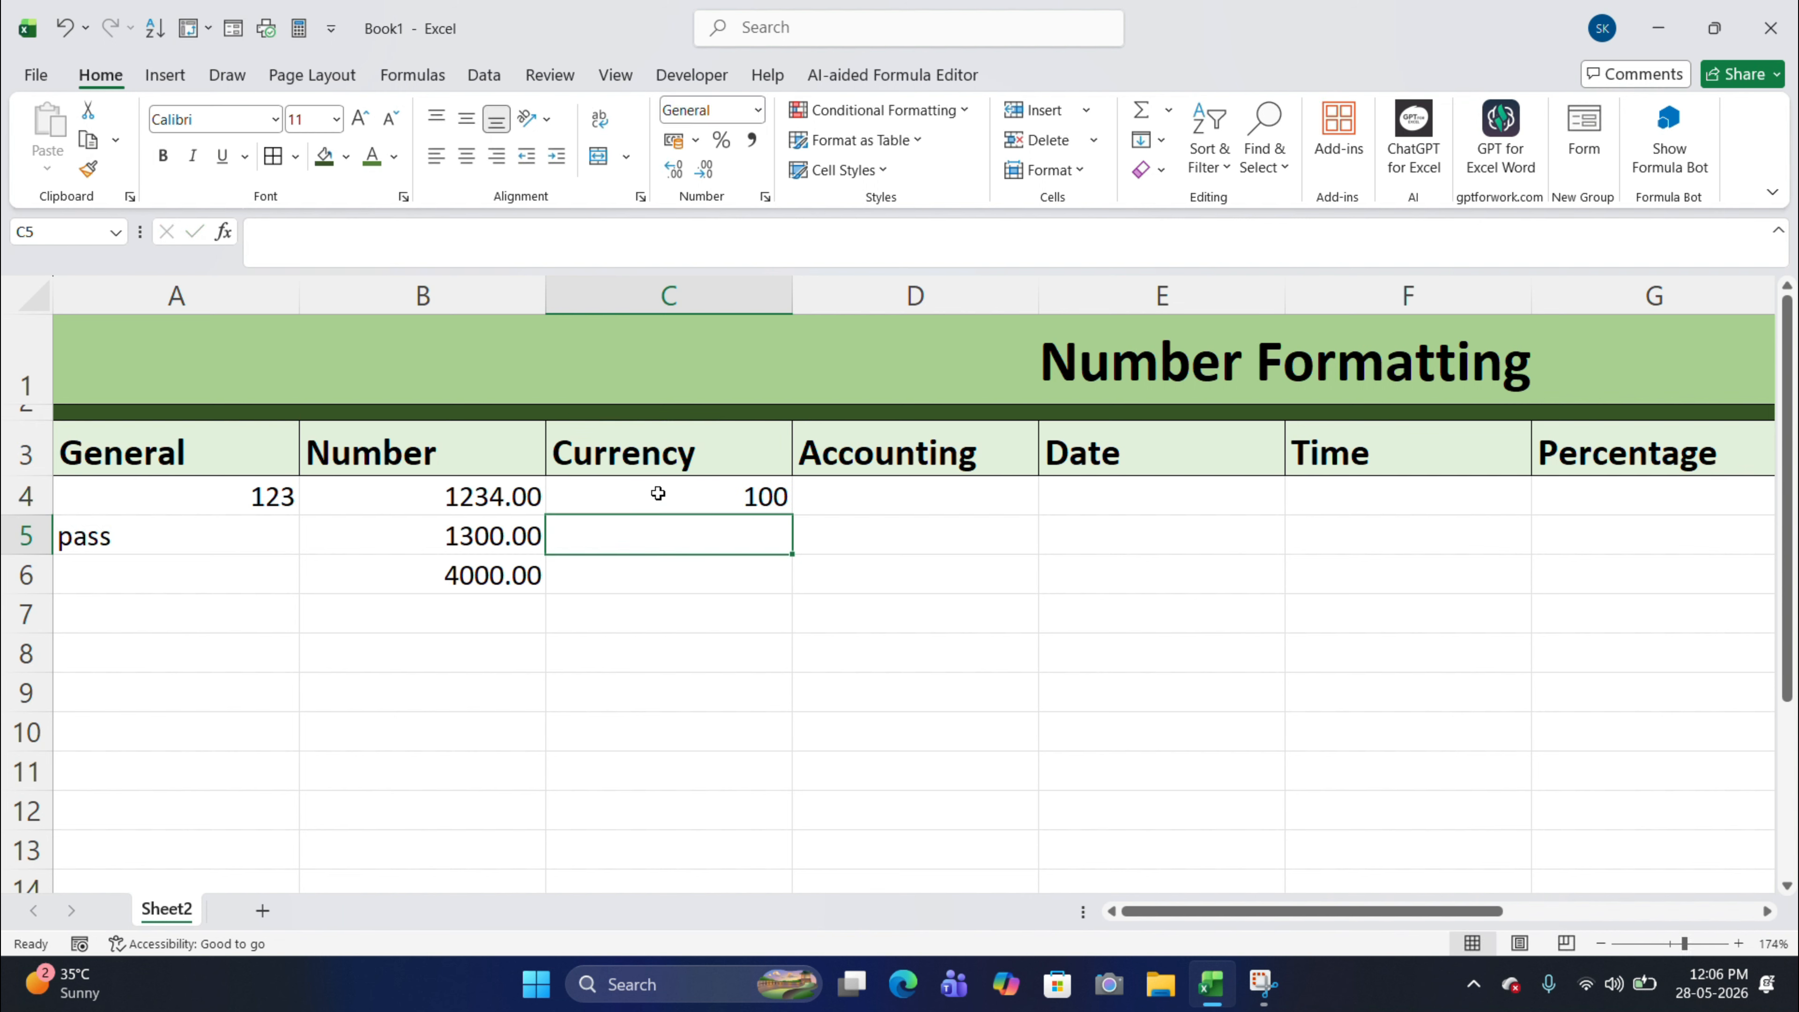
pyautogui.write('200')
pyautogui.press('Return')
pyautogui.write('3000')
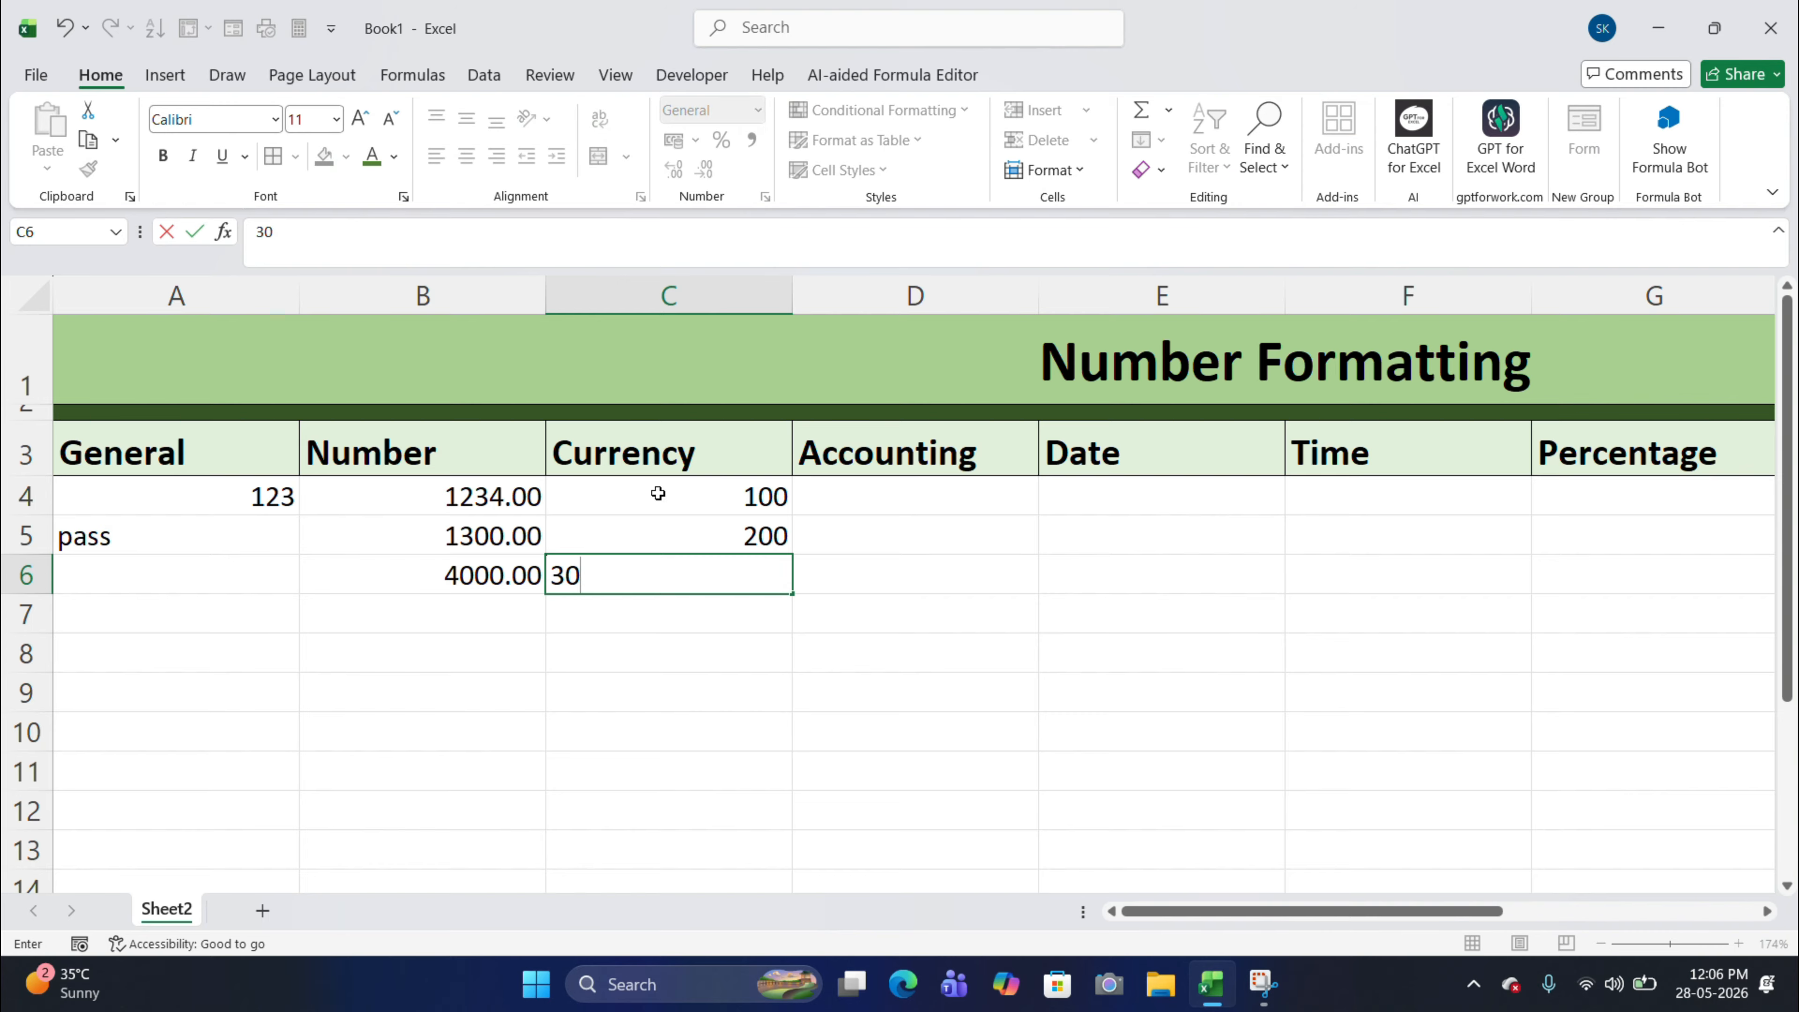
pyautogui.click(662, 512)
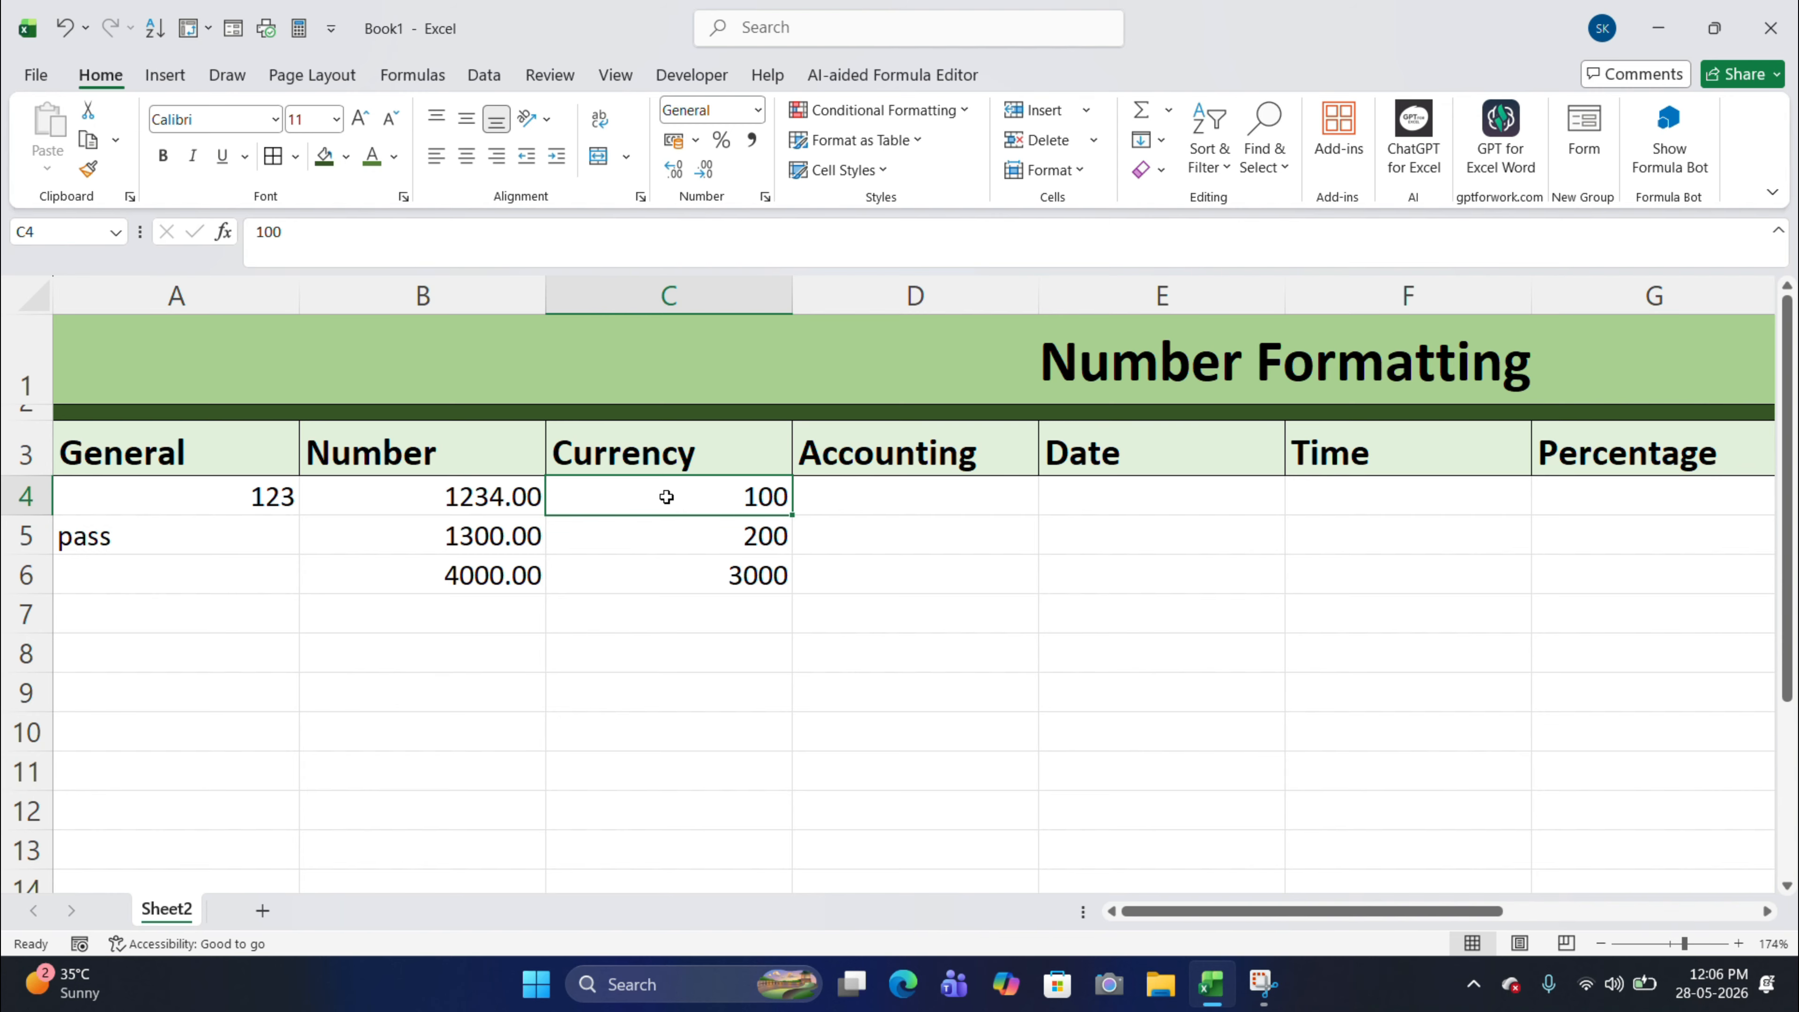
# Apply the Currency format to cells C4 to C11.
pyautogui.moveTo(665, 510); pyautogui.dragTo(707, 771)
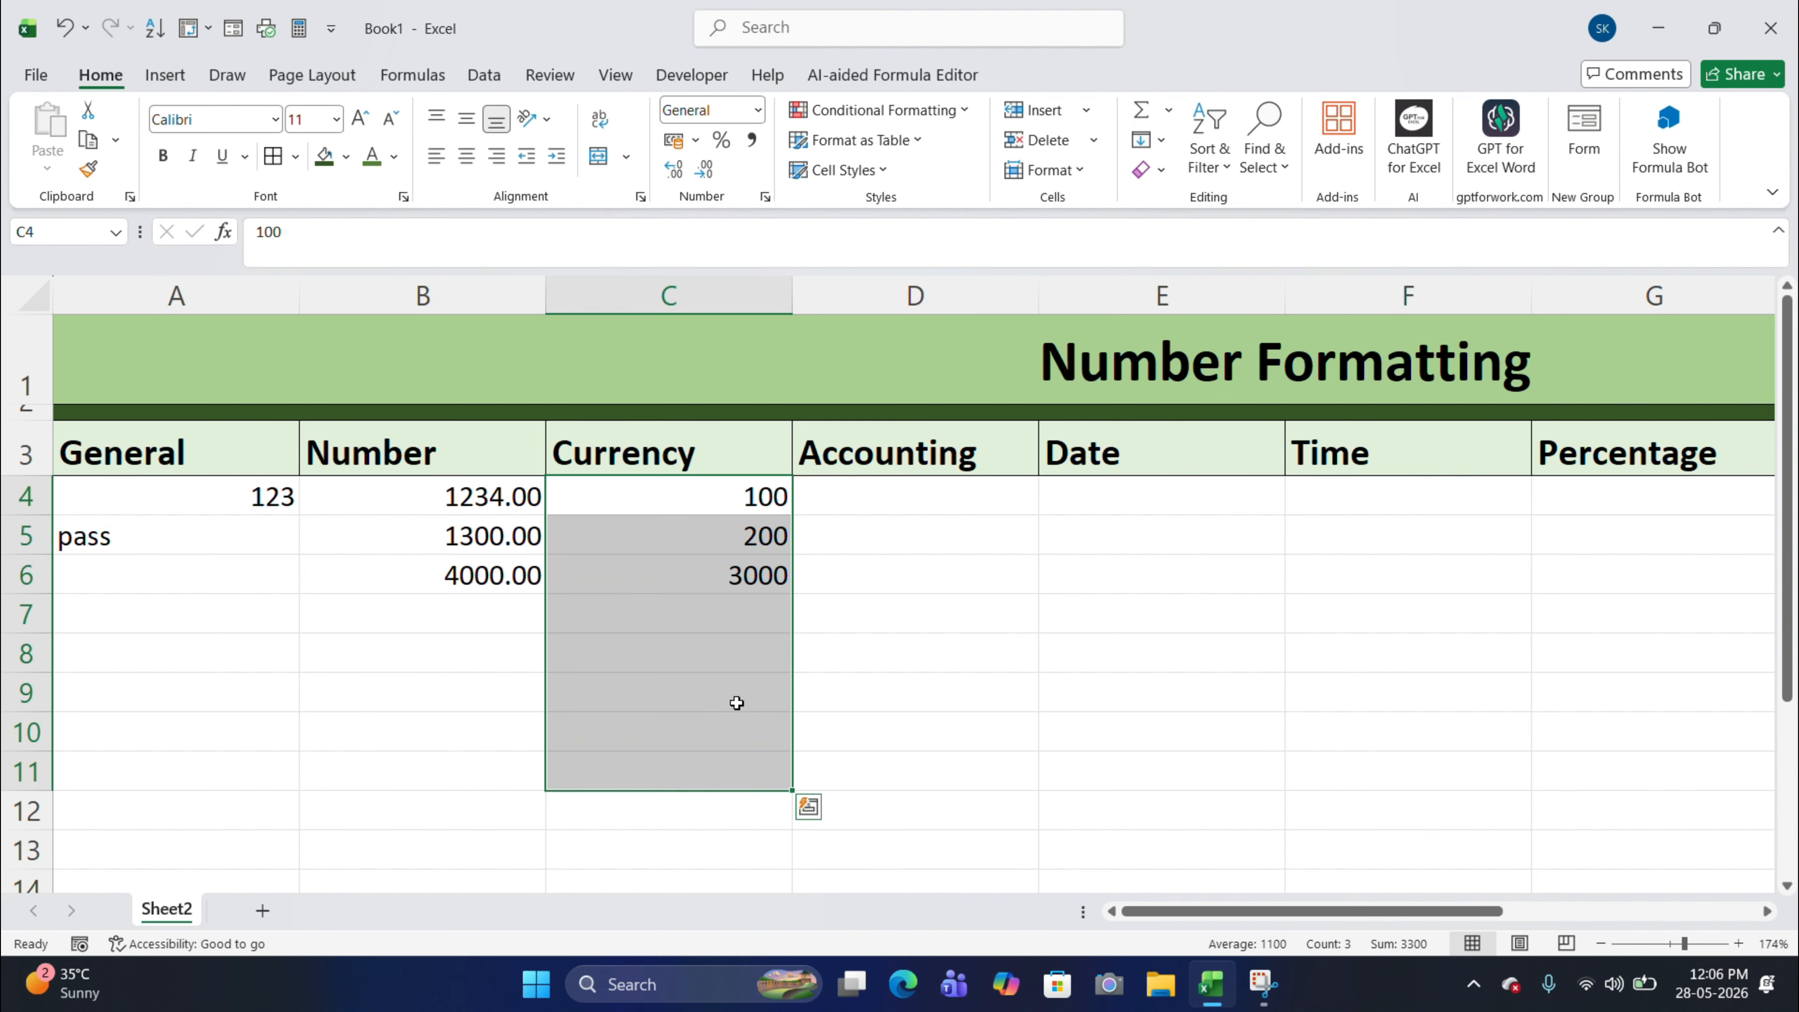
pyautogui.click(757, 110)
pyautogui.click(757, 282)
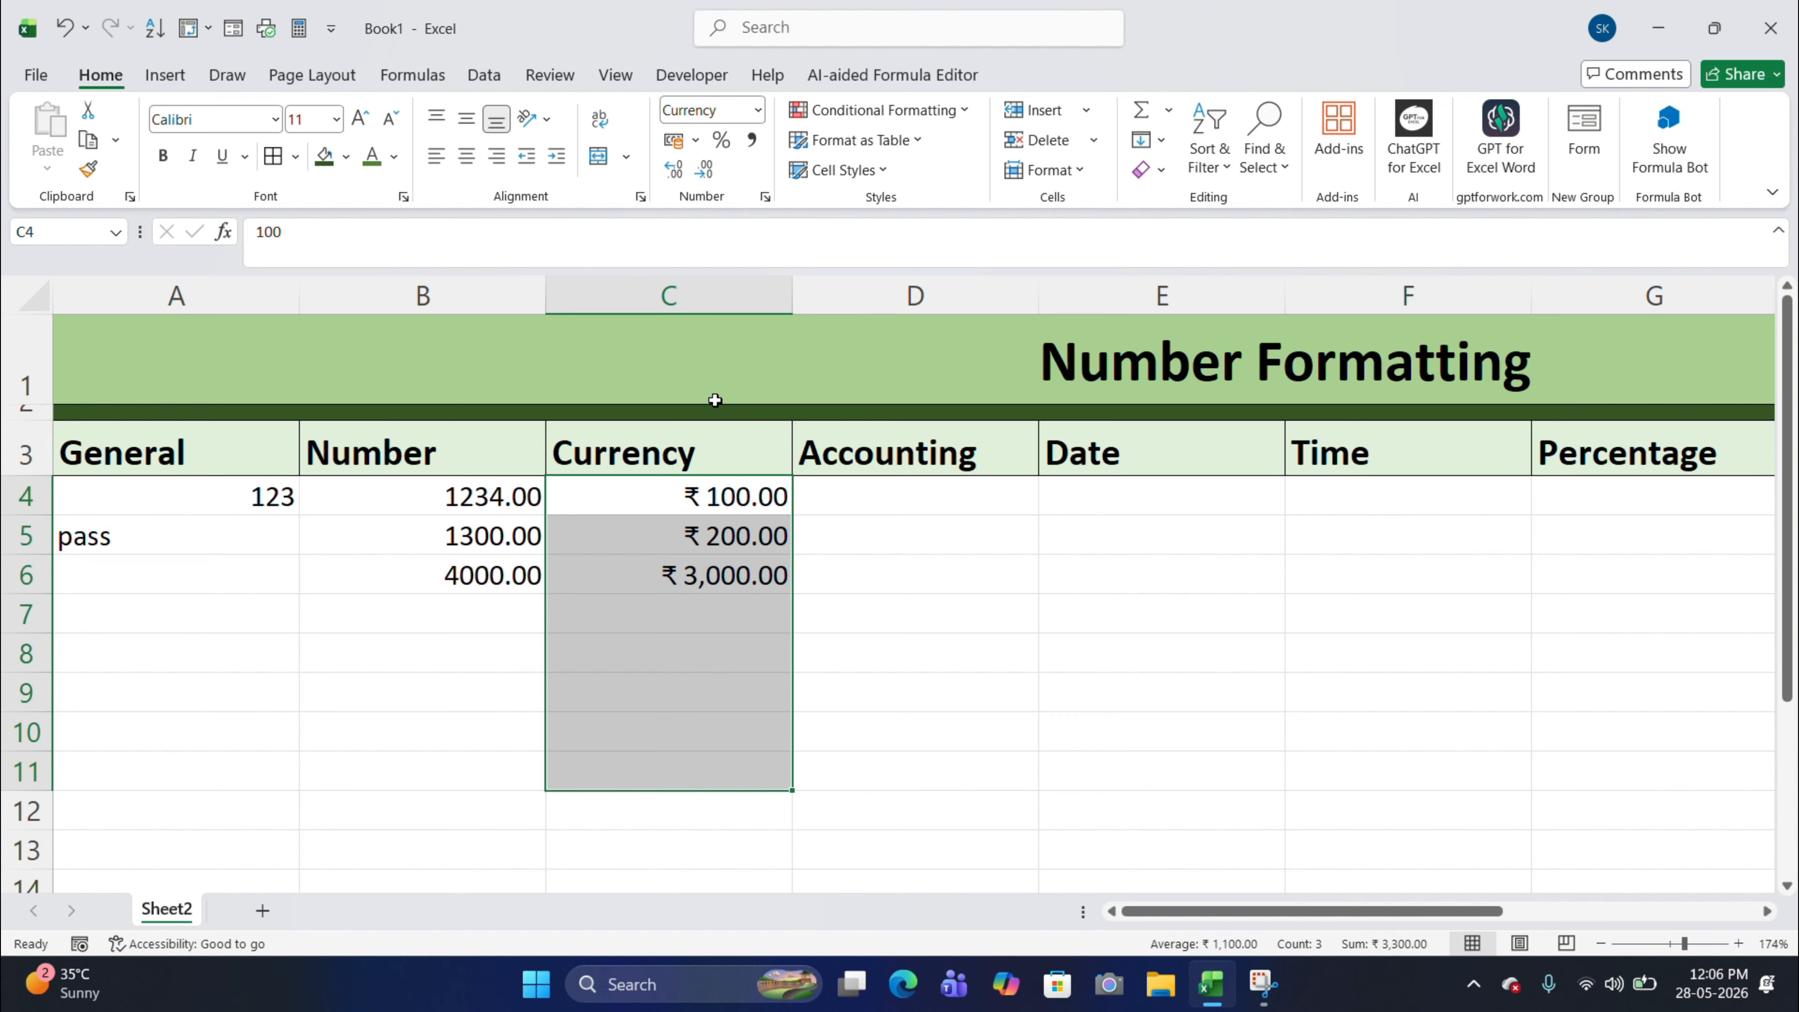
# Change the currency symbol of cells C4 to C11 to $ English (Belize).
pyautogui.click(764, 107)
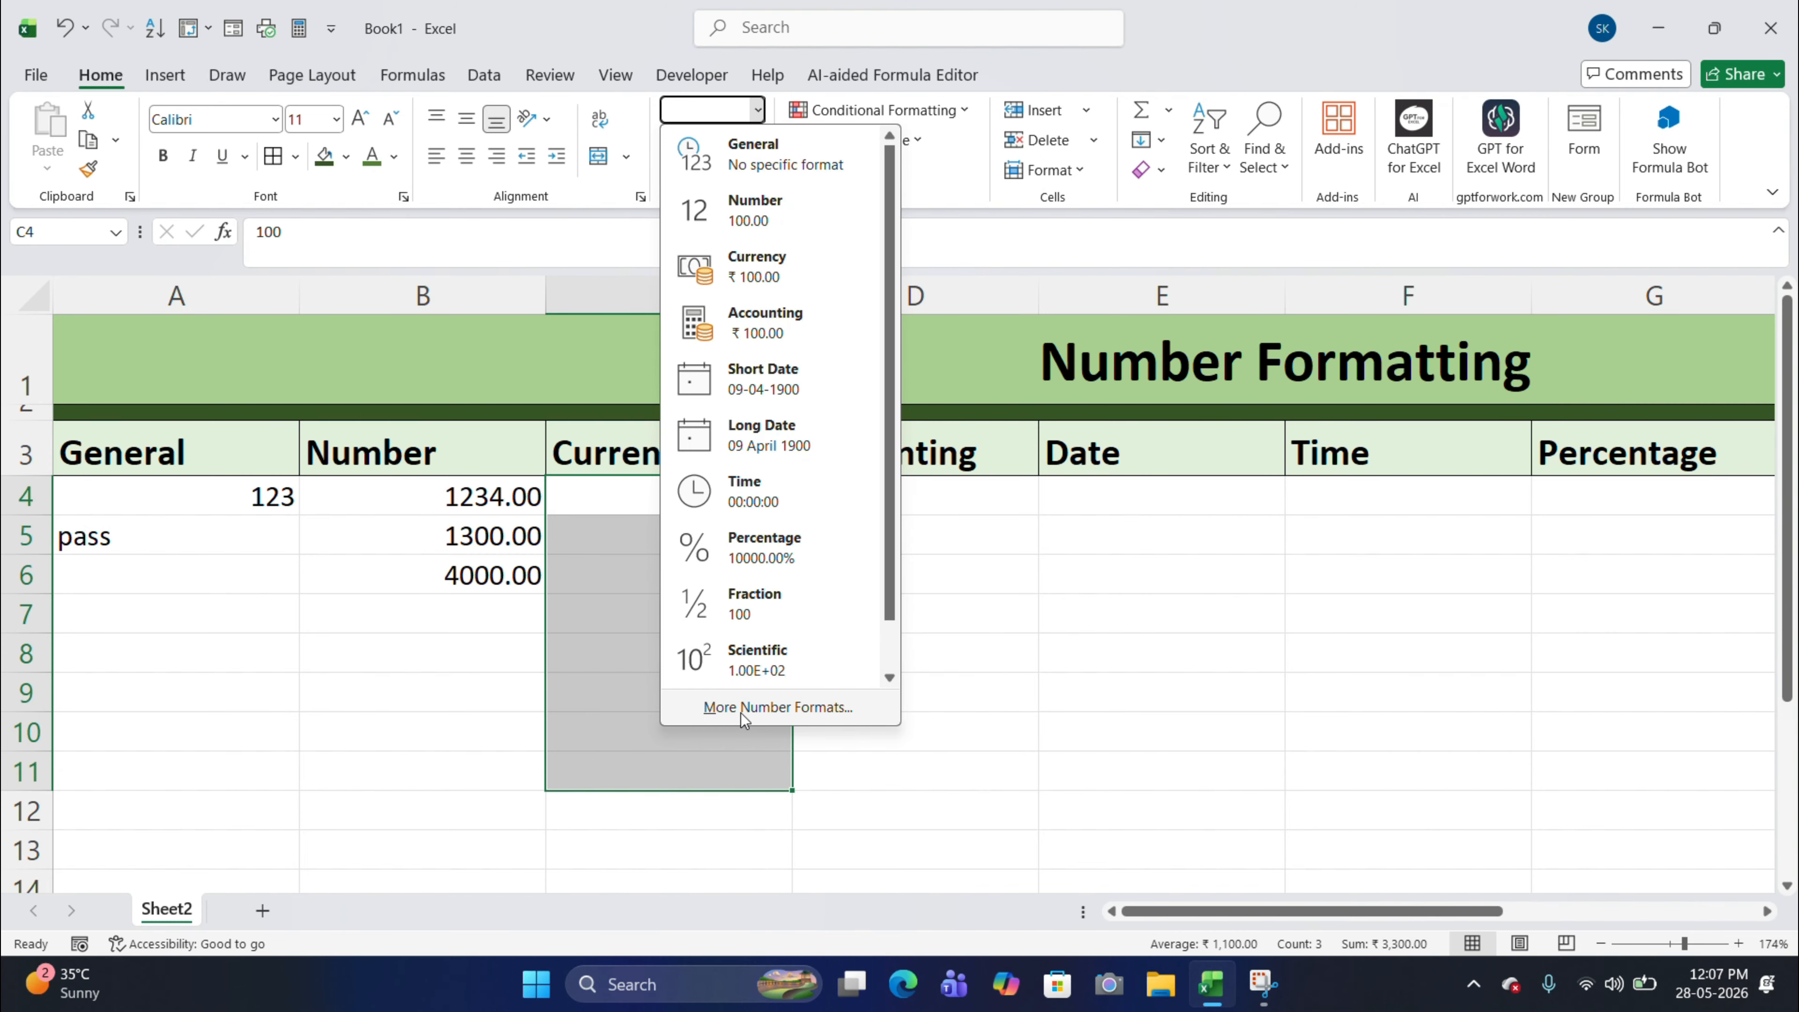
pyautogui.click(762, 711)
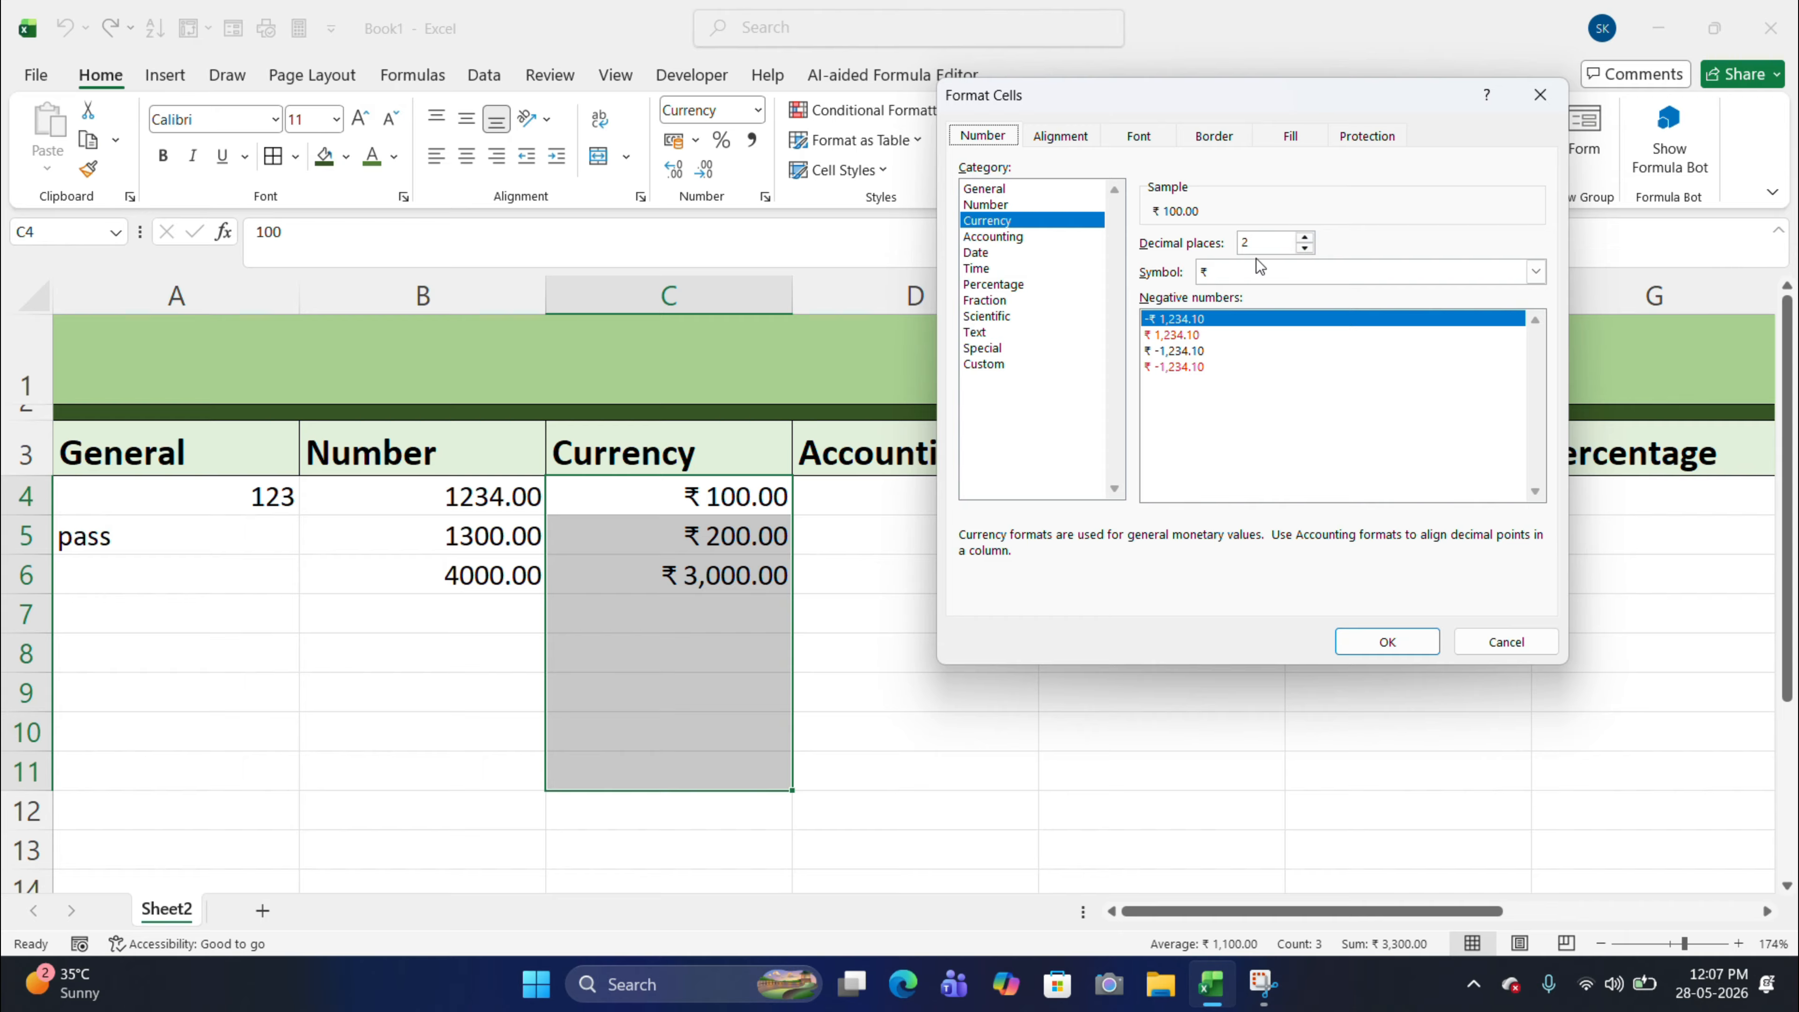
pyautogui.click(1537, 272)
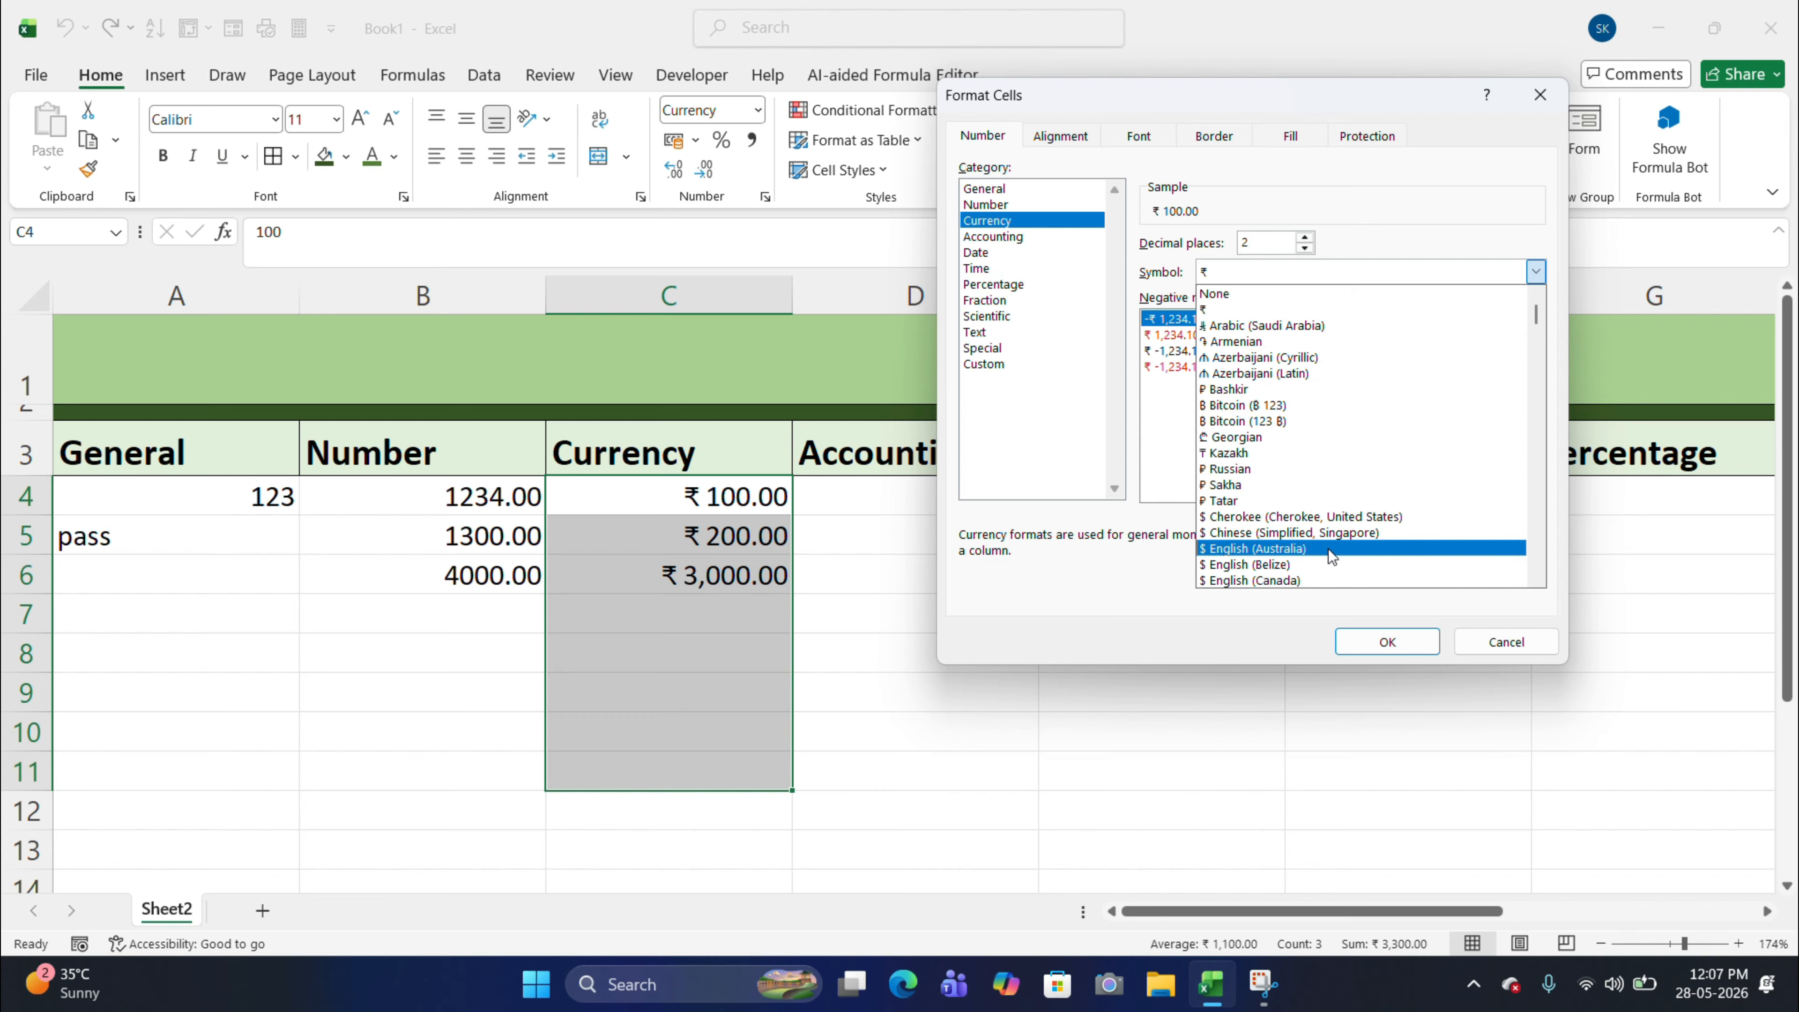
pyautogui.click(1301, 565)
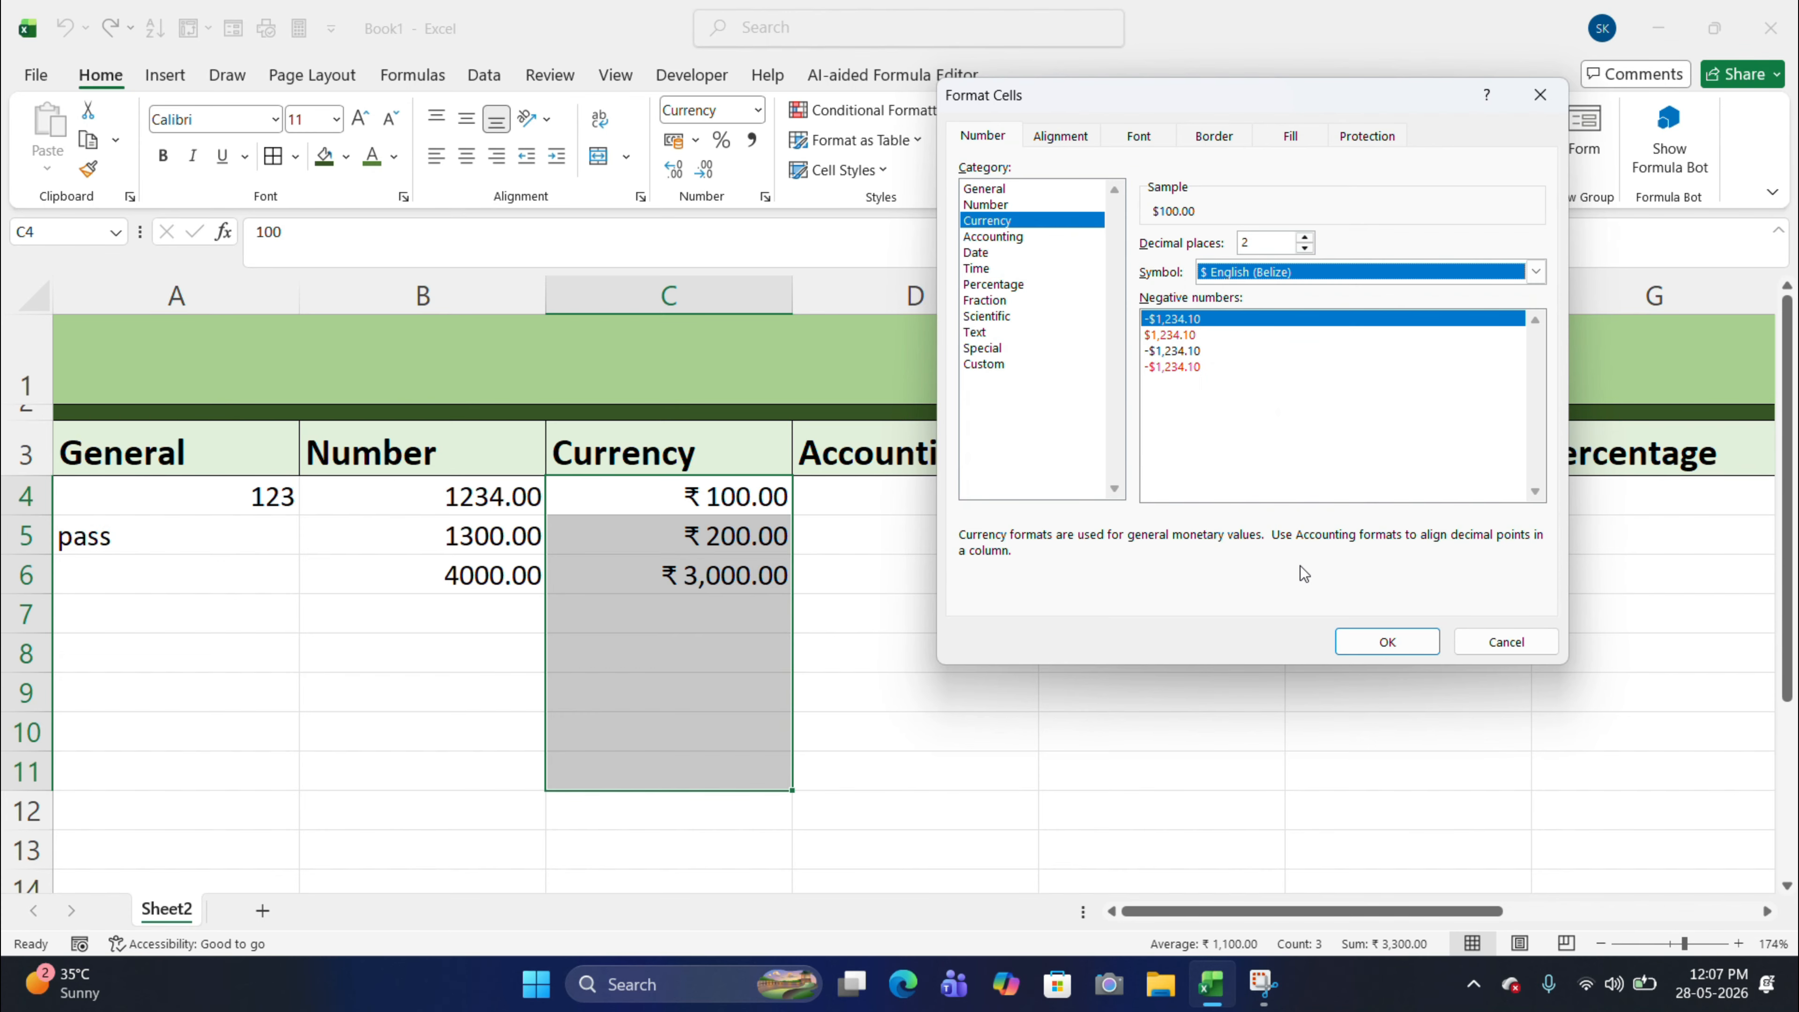
pyautogui.click(1359, 635)
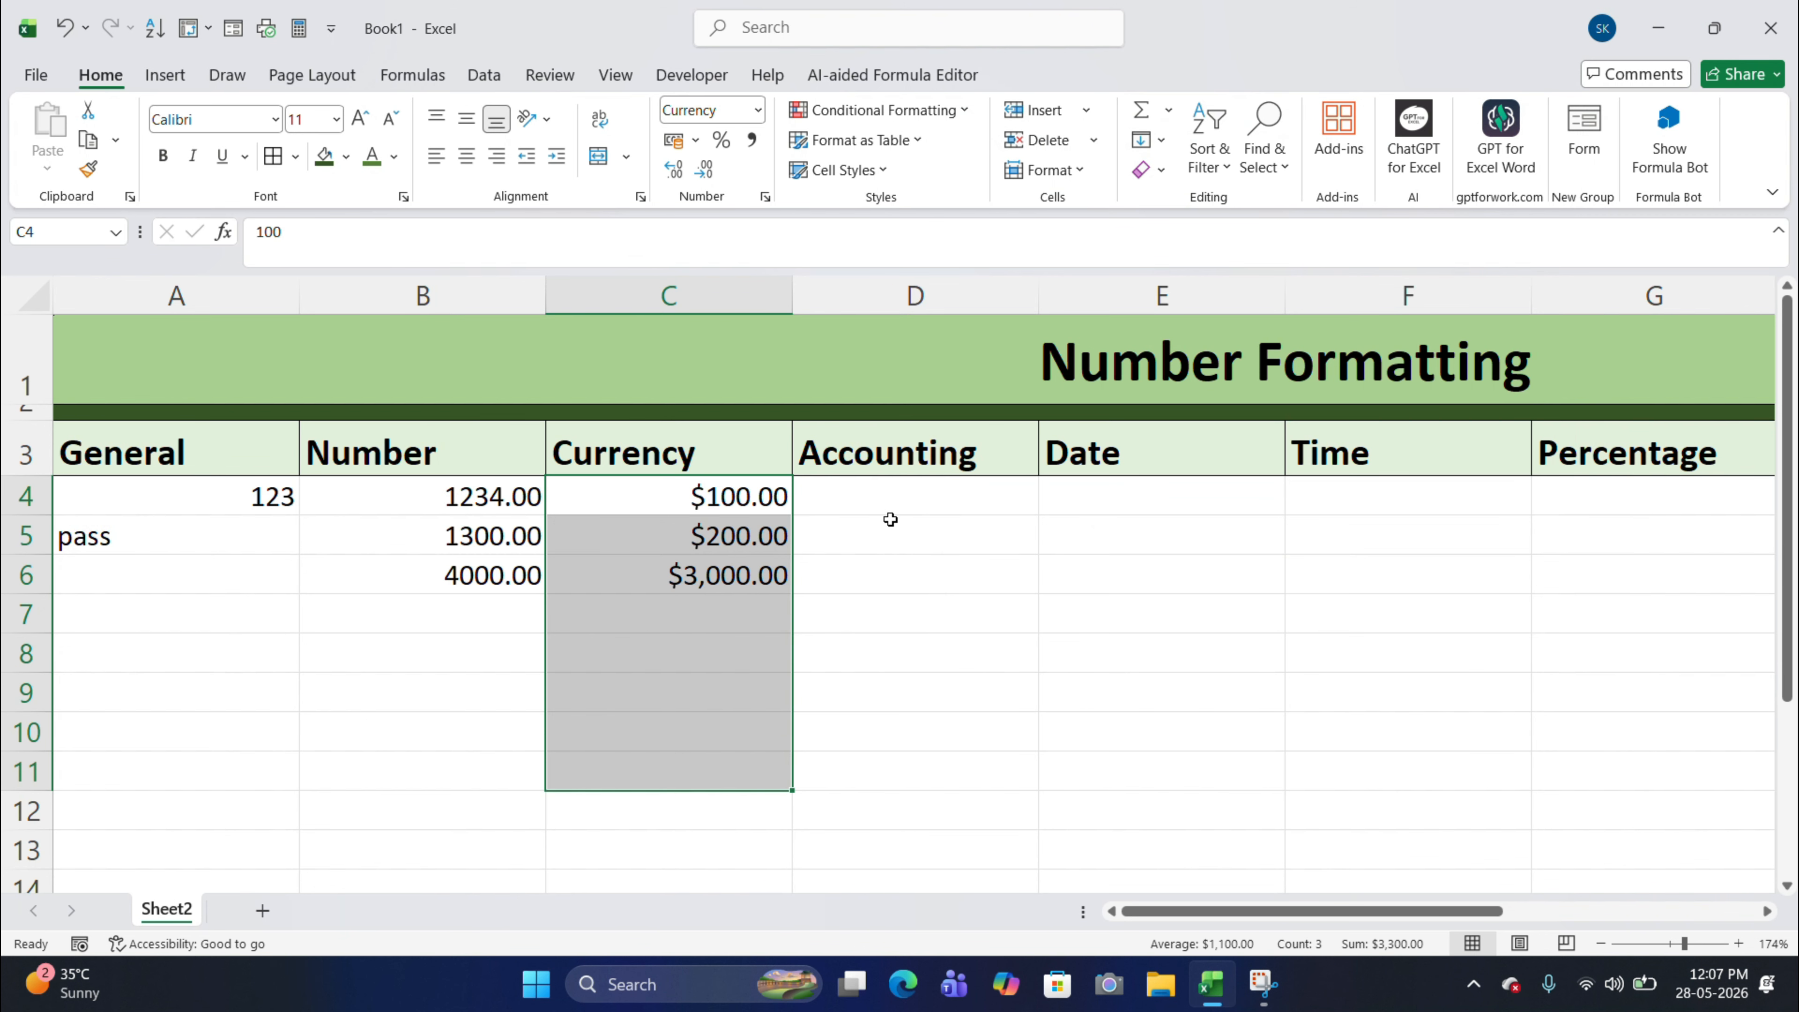
# Enter 2500, 3000 and 4000 in cells D4 to D6 under the Accounting heading.
pyautogui.moveTo(757, 476); pyautogui.dragTo(936, 792)
pyautogui.click(912, 481)
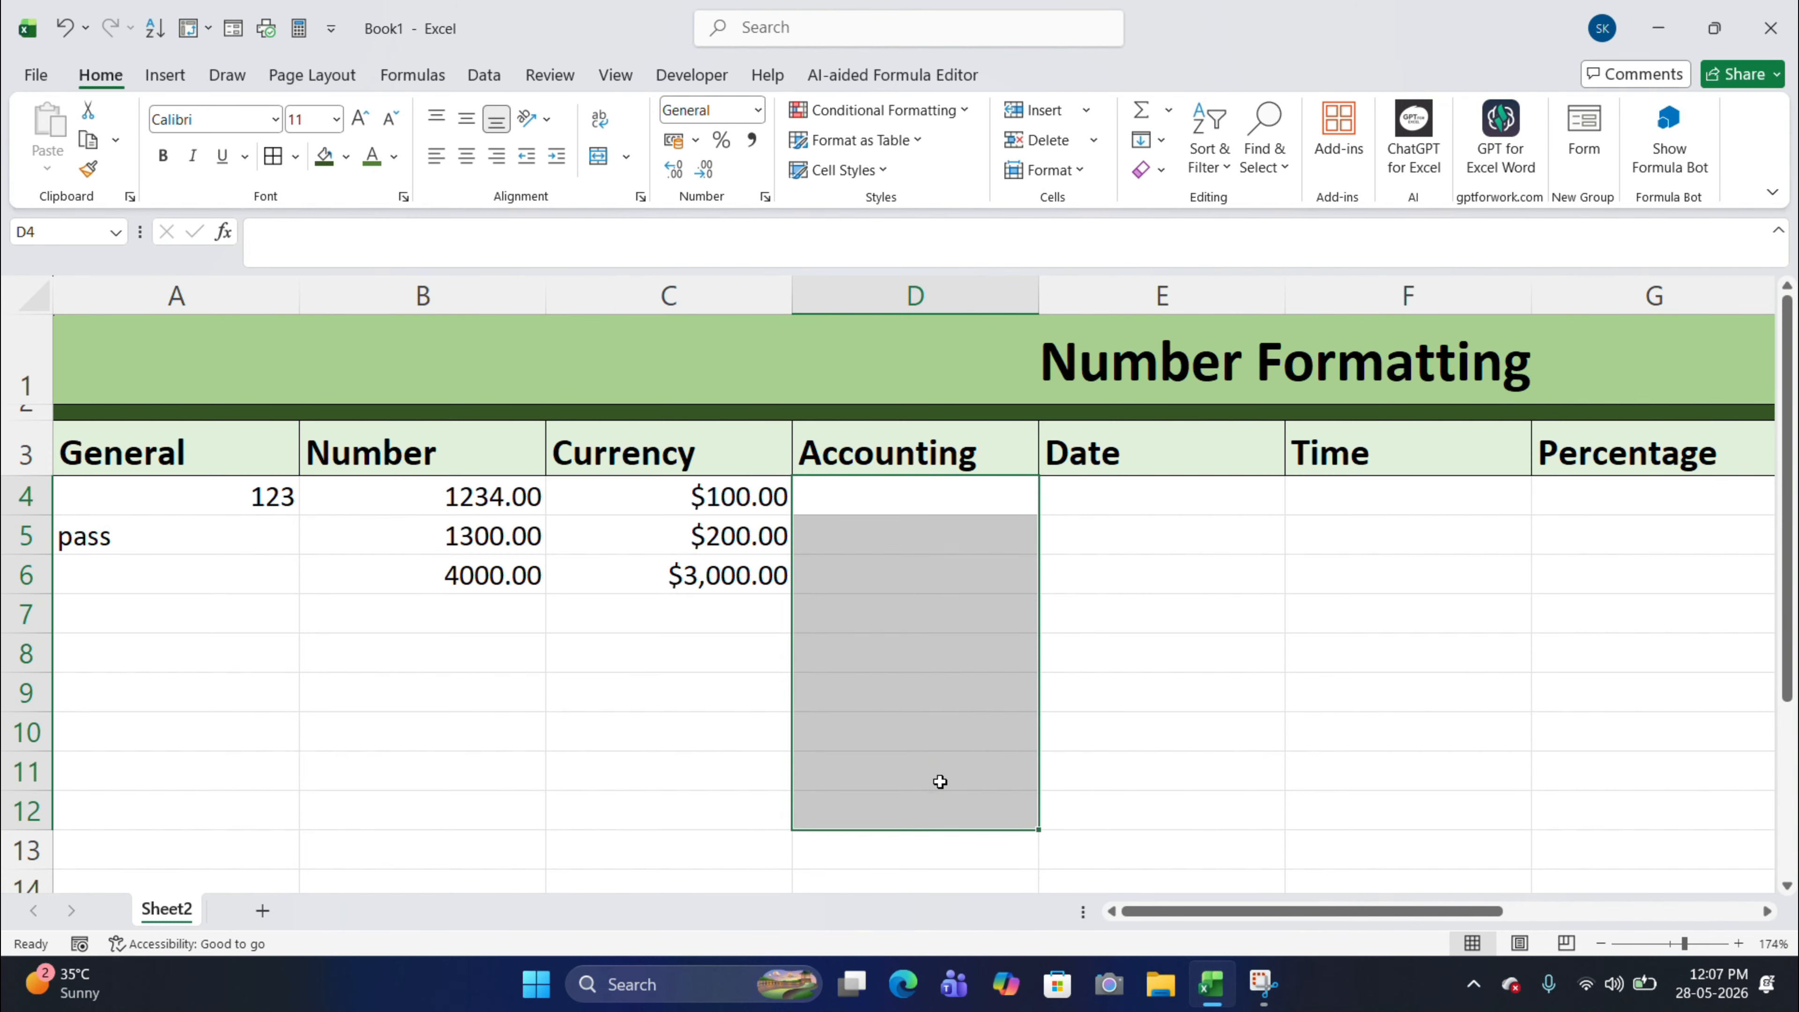
pyautogui.click(926, 511)
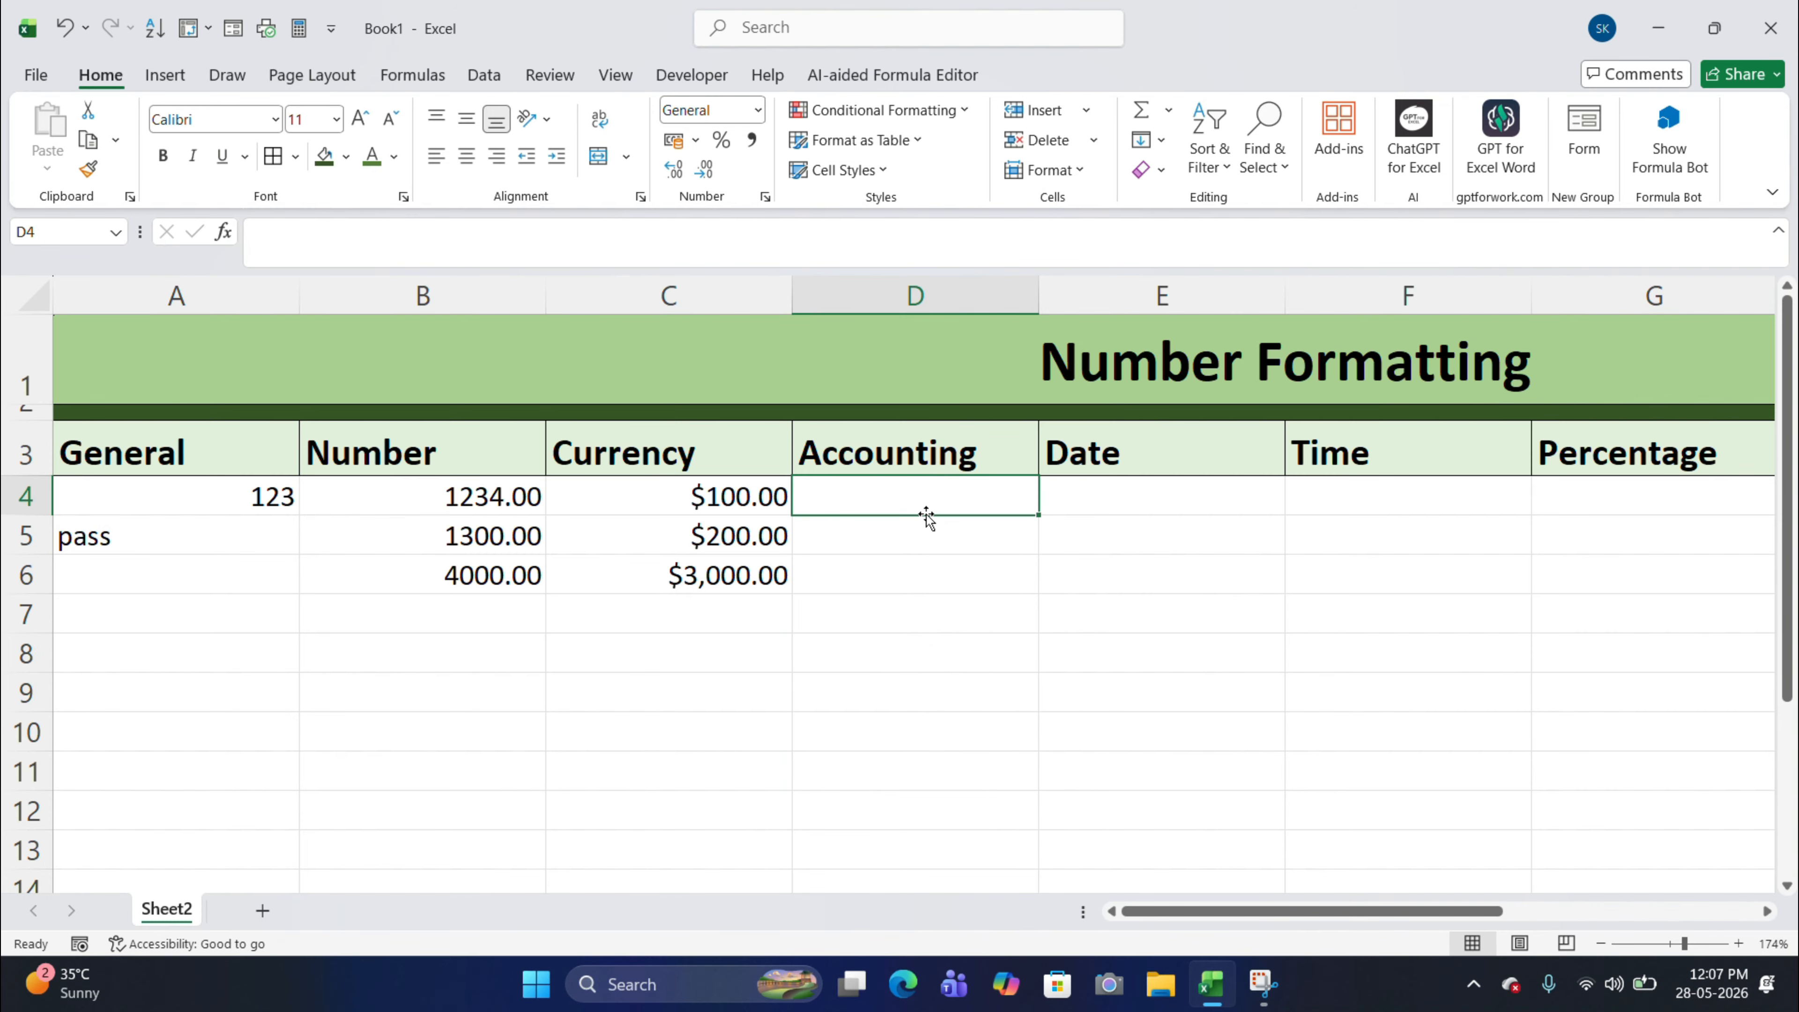
pyautogui.doubleClick(927, 513)
pyautogui.write('2')
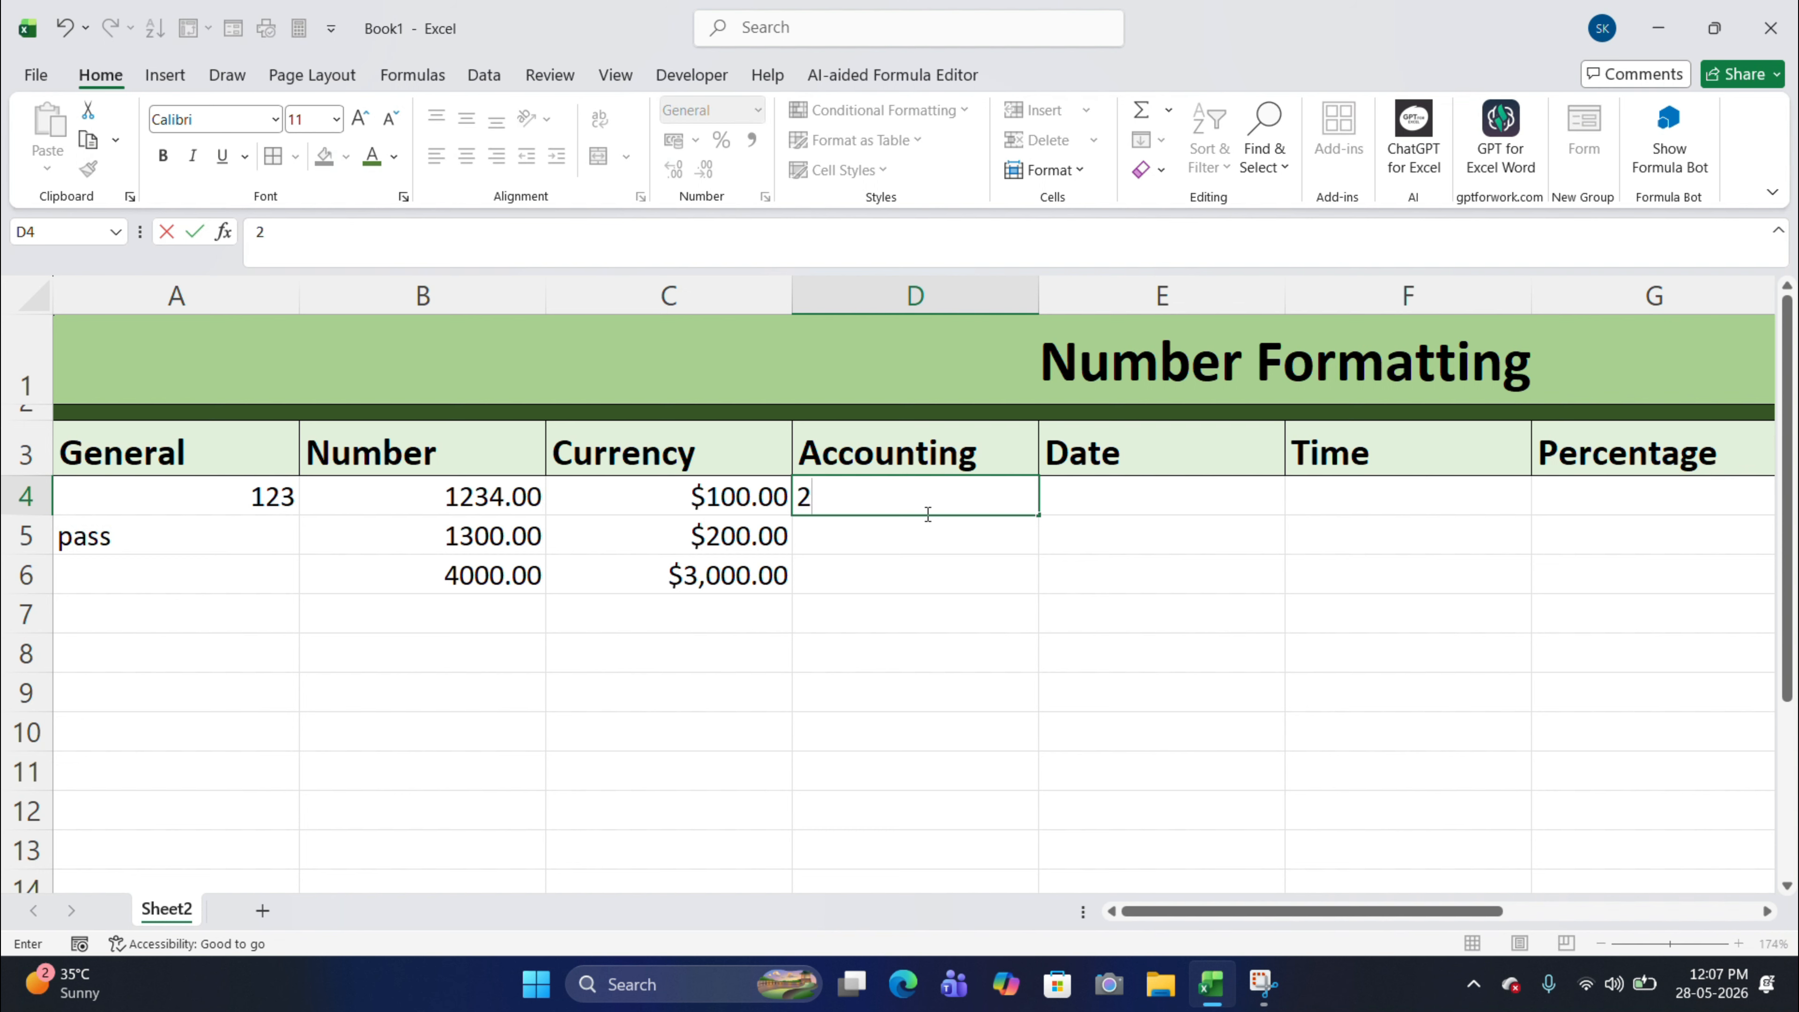
pyautogui.write('500')
pyautogui.press('Return')
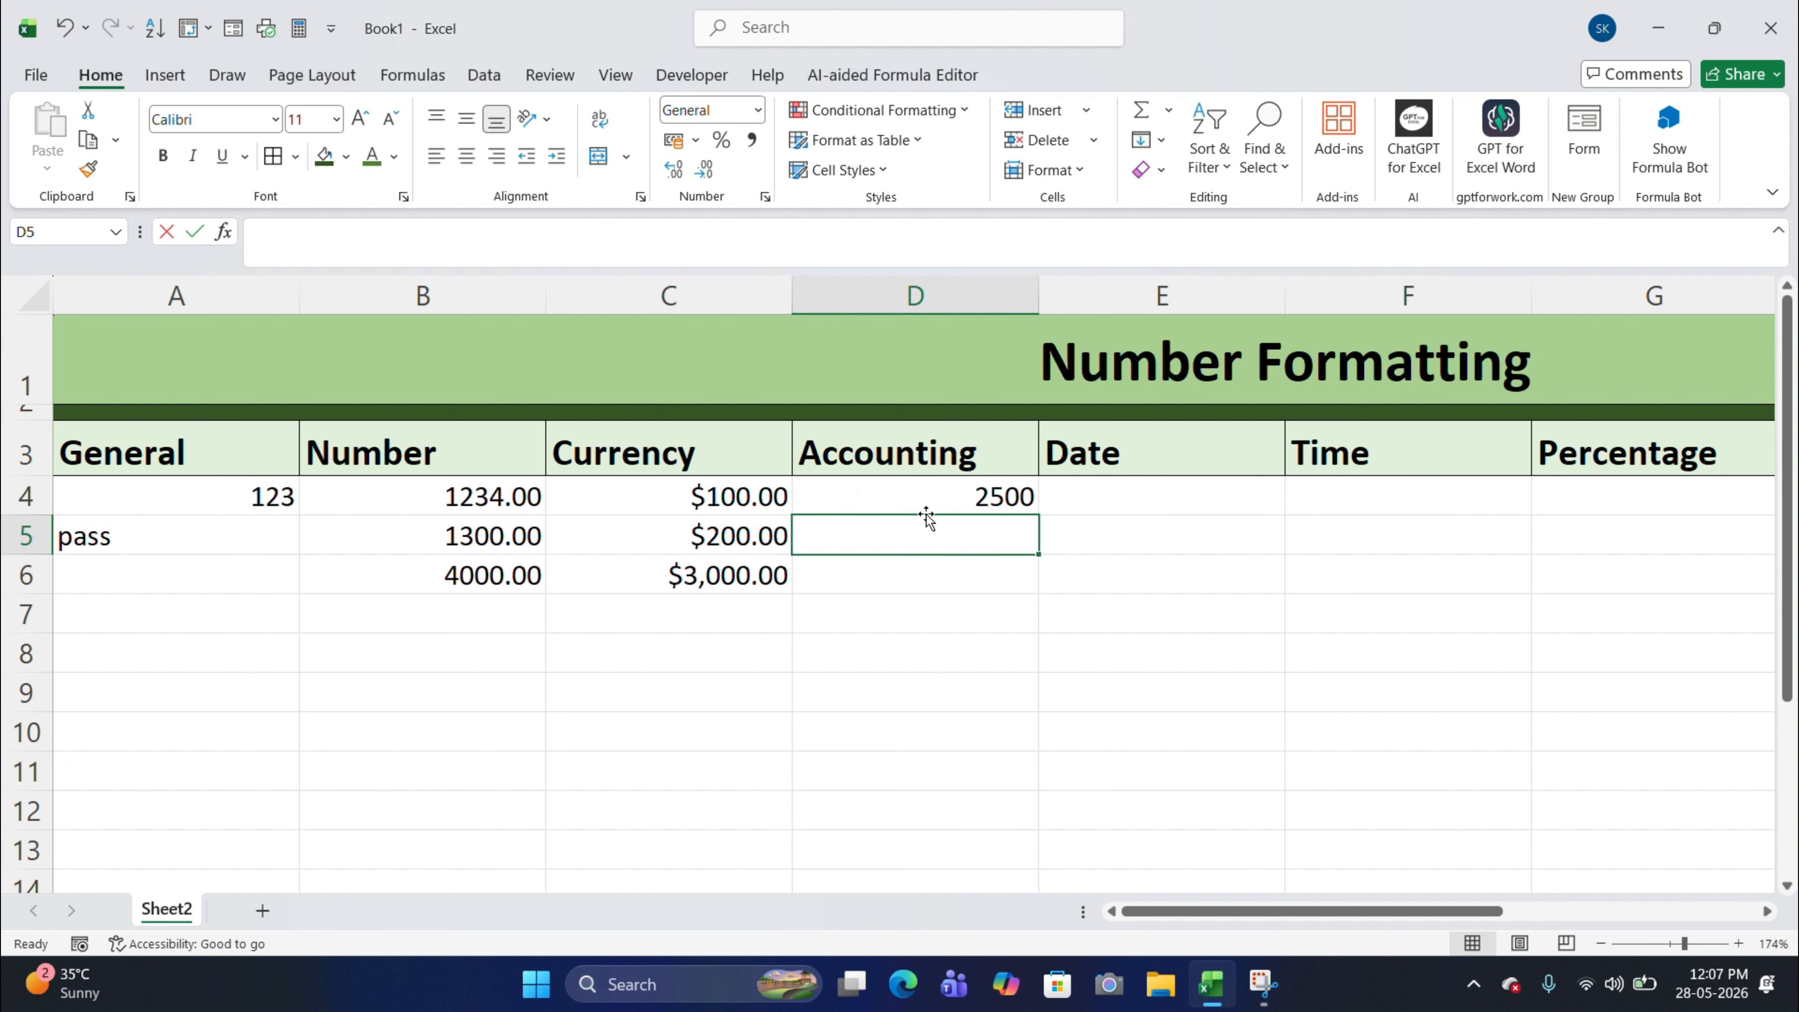
pyautogui.write('3000')
pyautogui.press('Return')
pyautogui.write('4000')
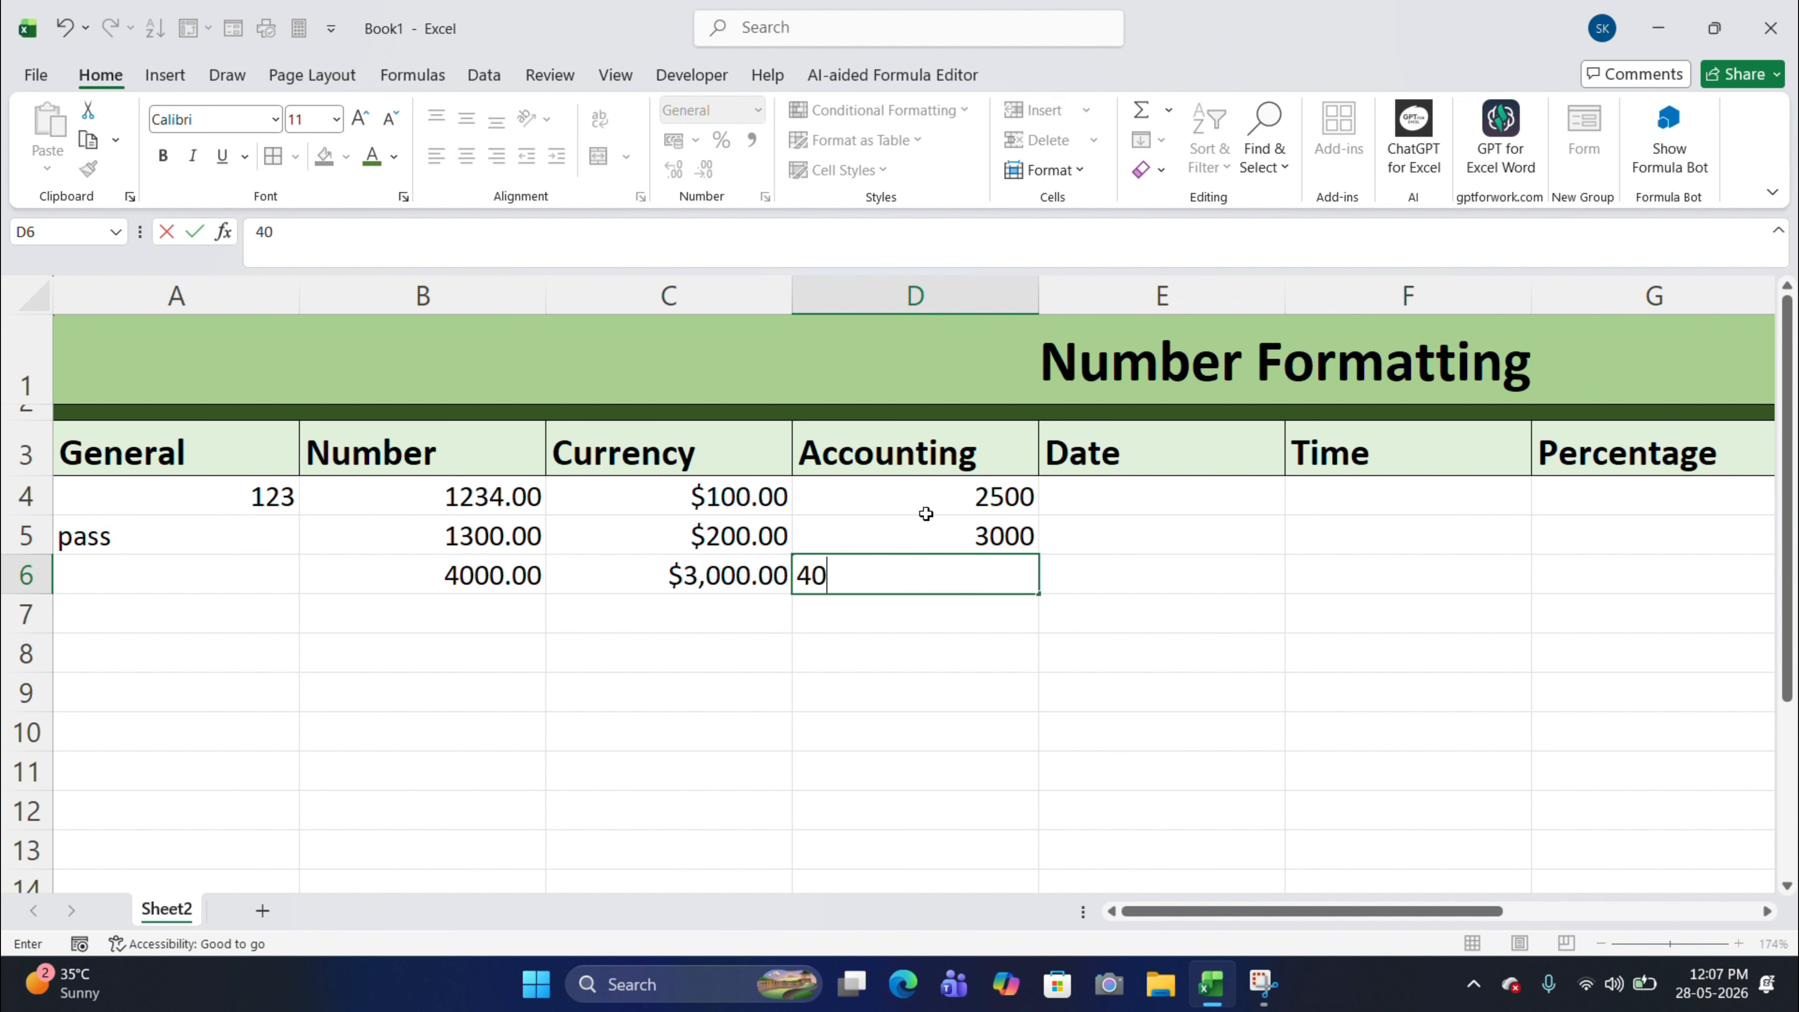
pyautogui.click(936, 642)
# Apply the Accounting format to column D from cell D4 downward, including the three entered amounts.
pyautogui.moveTo(942, 497); pyautogui.dragTo(936, 879)
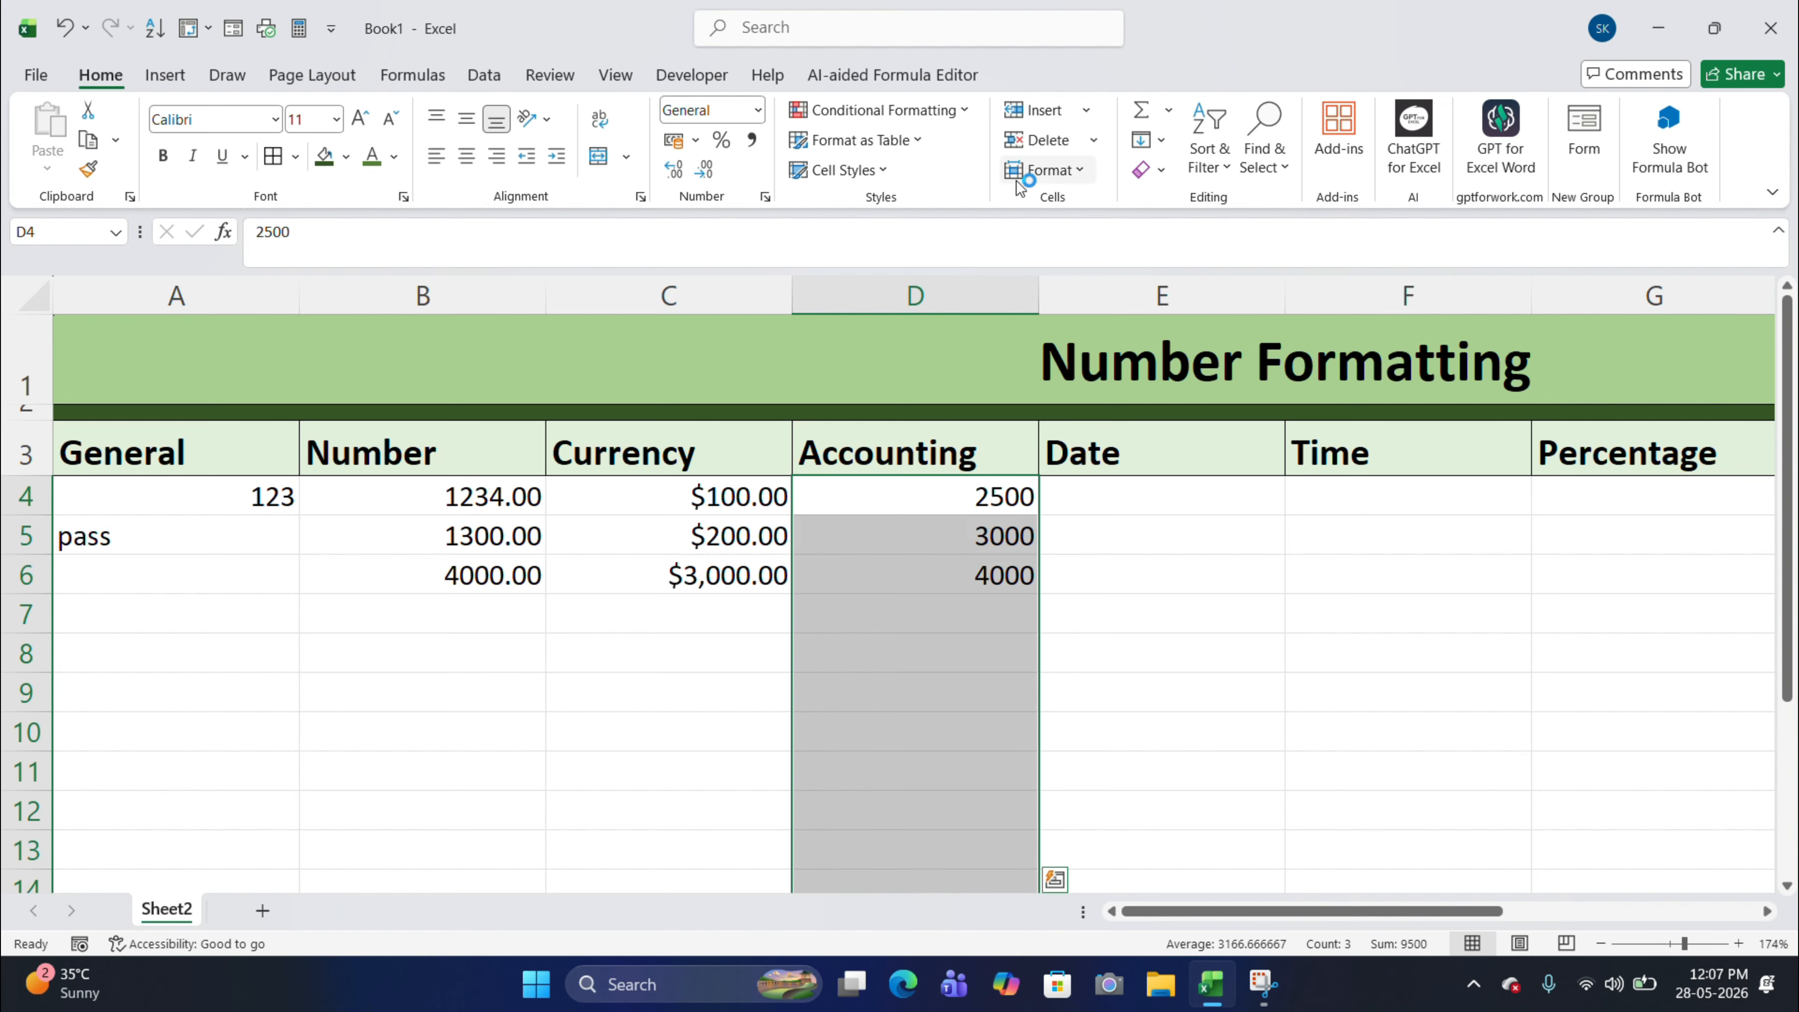
pyautogui.click(759, 110)
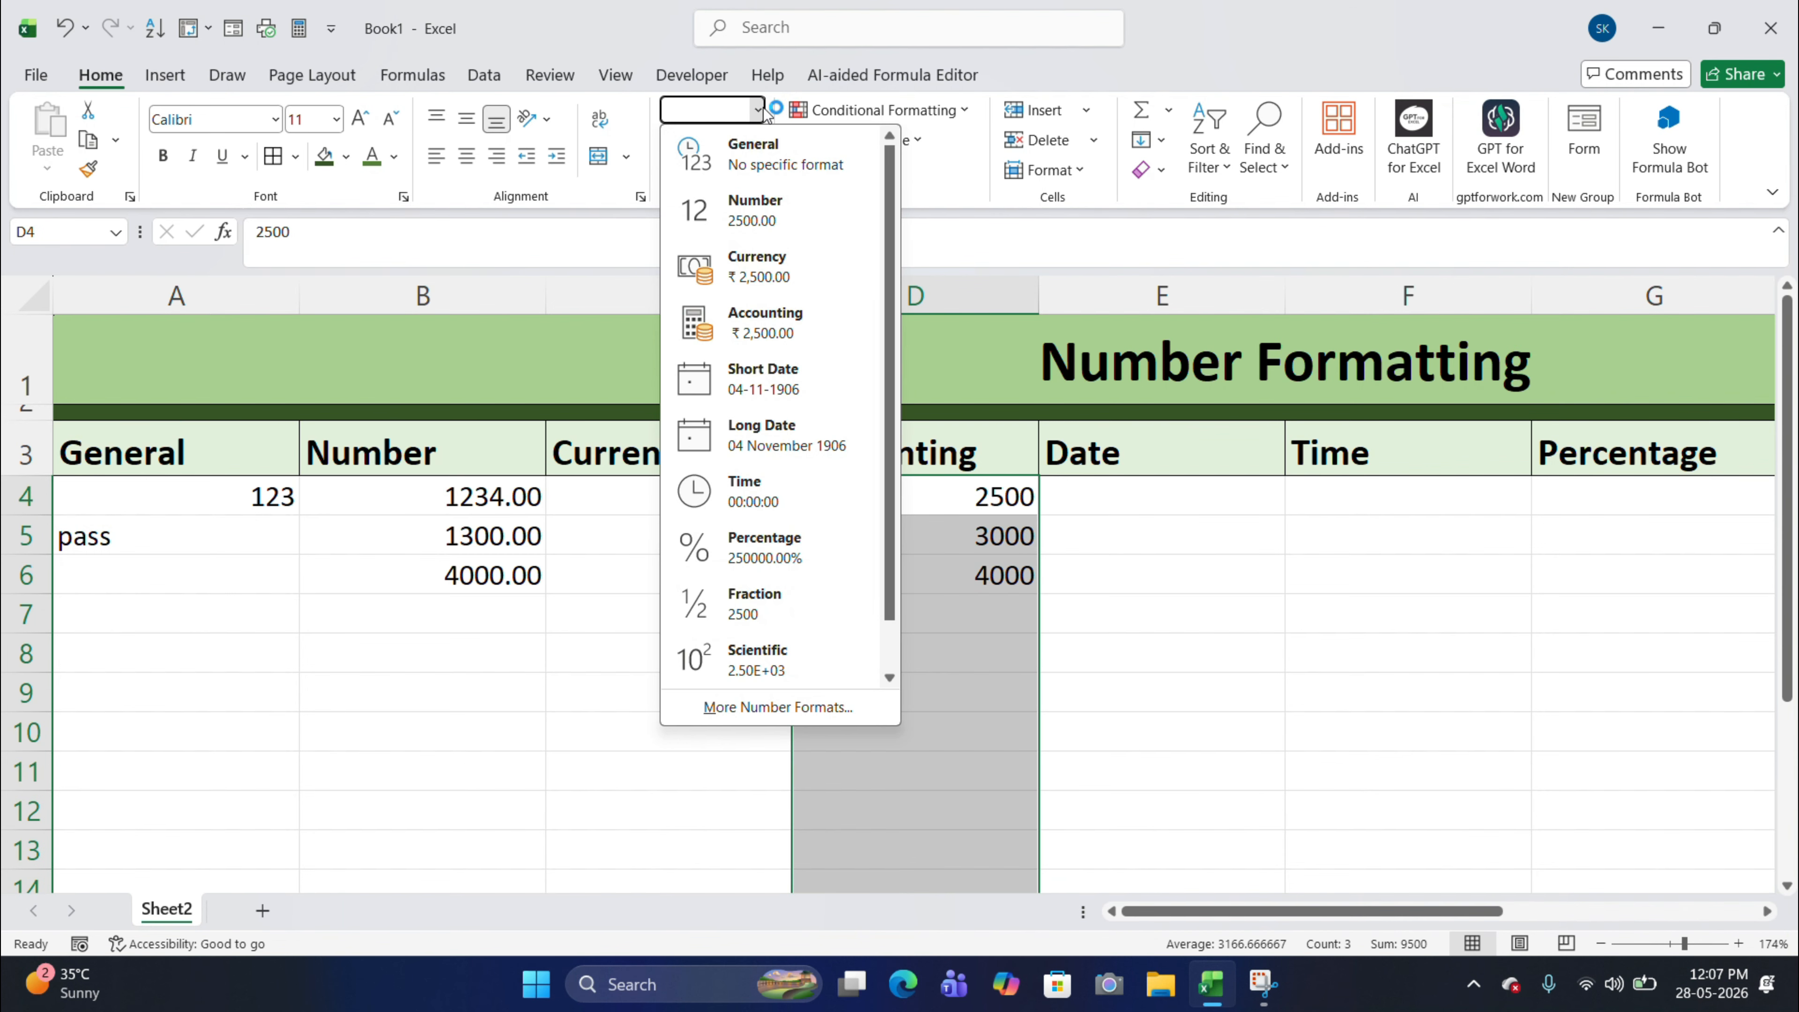
pyautogui.click(779, 316)
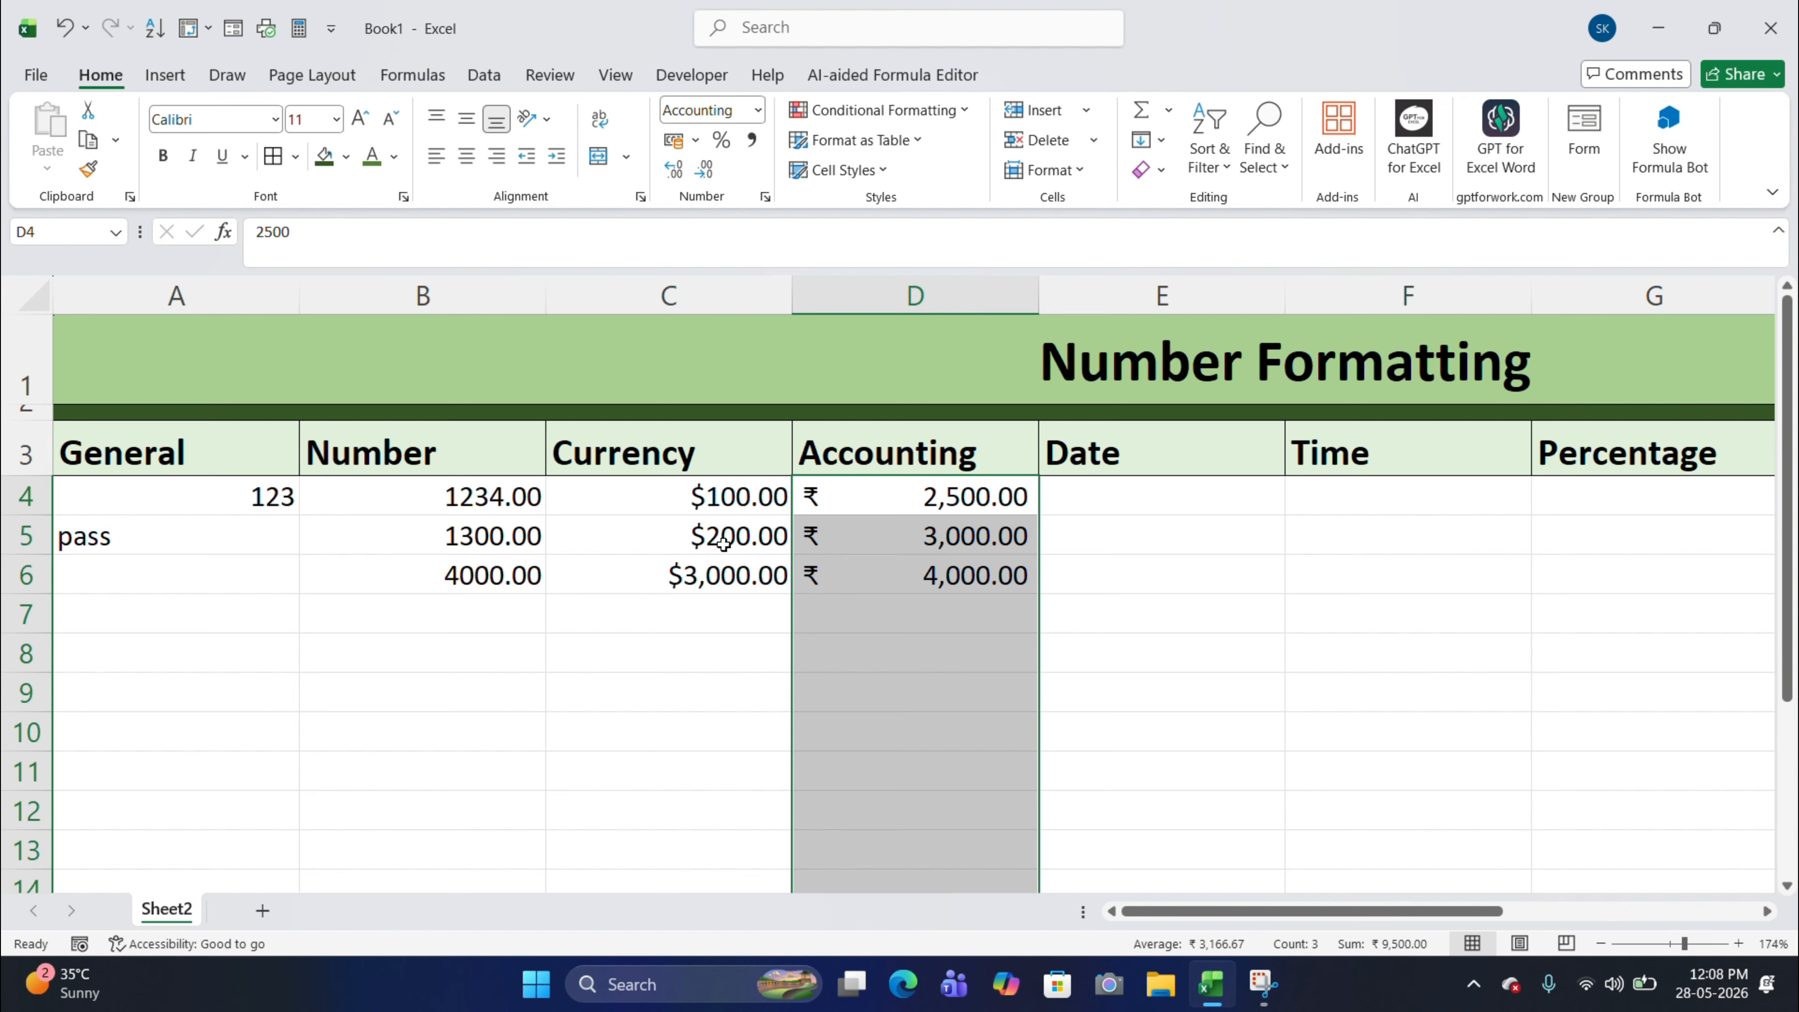
pyautogui.click(887, 497)
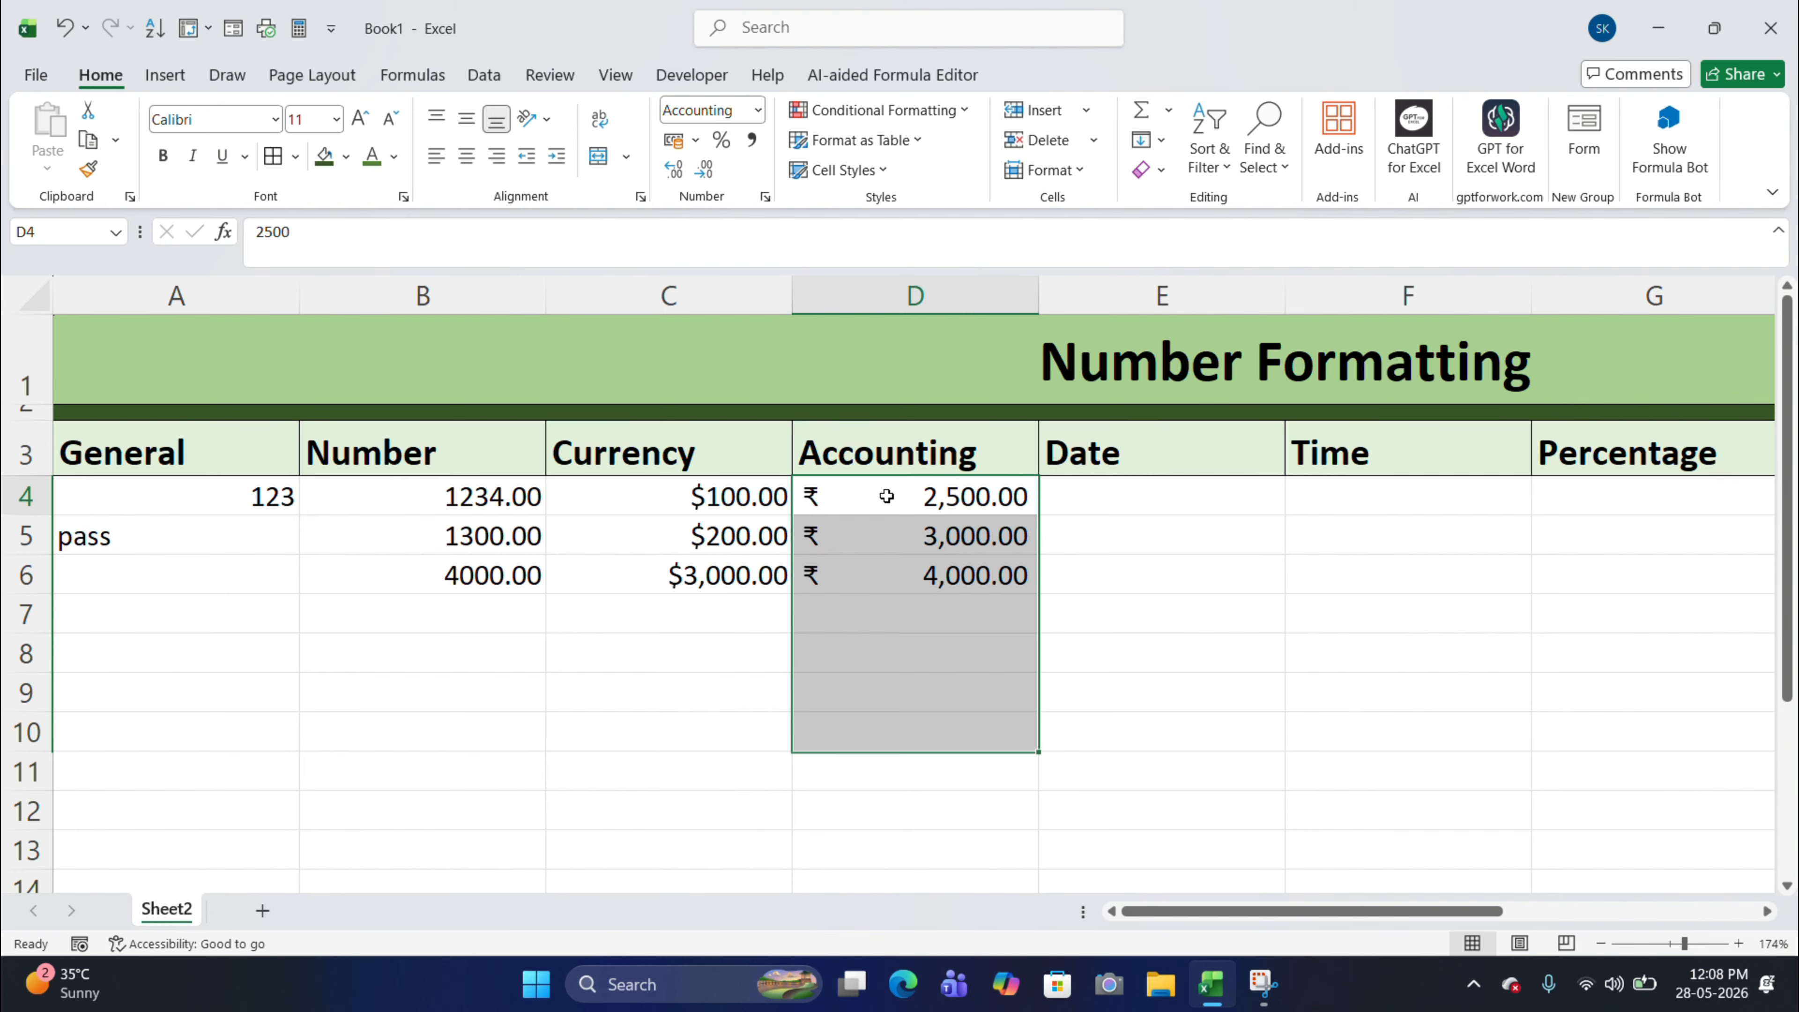
# Enter the current date, 28-05-2026, in cell E4 under the Date heading.
pyautogui.click(1092, 512)
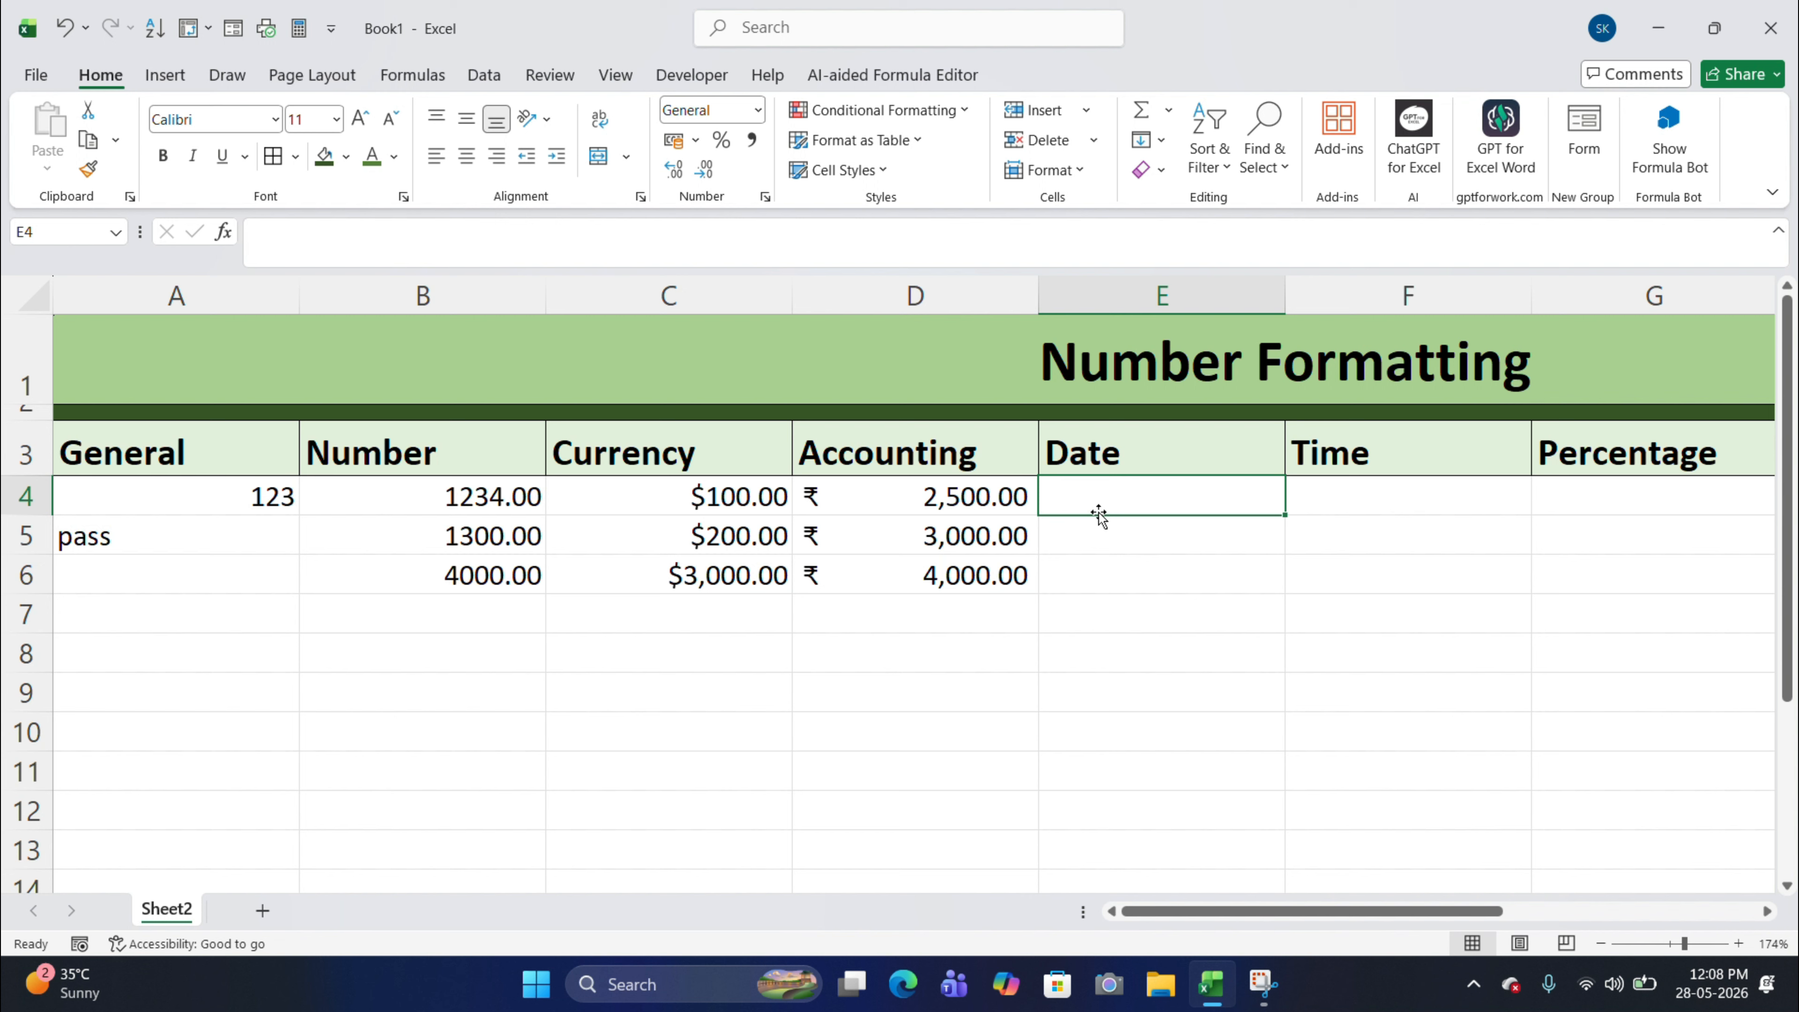
pyautogui.write(':')
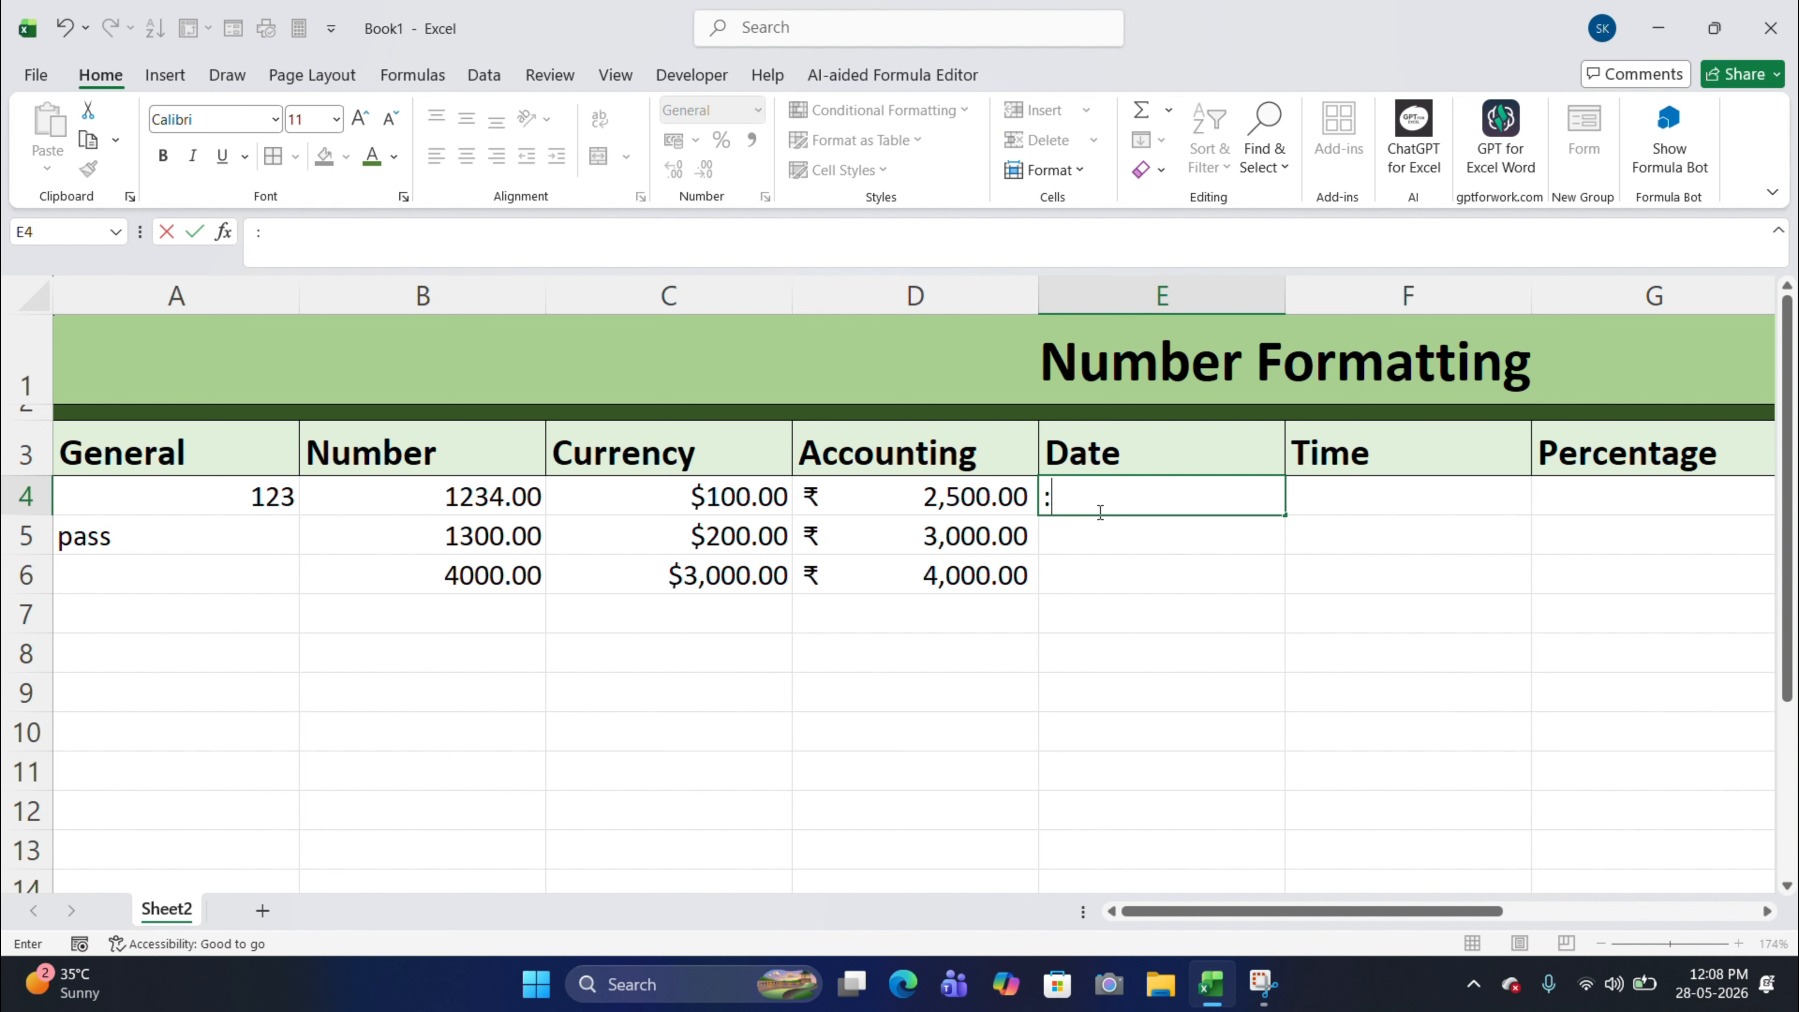
pyautogui.hotkey('ctrl', ';')
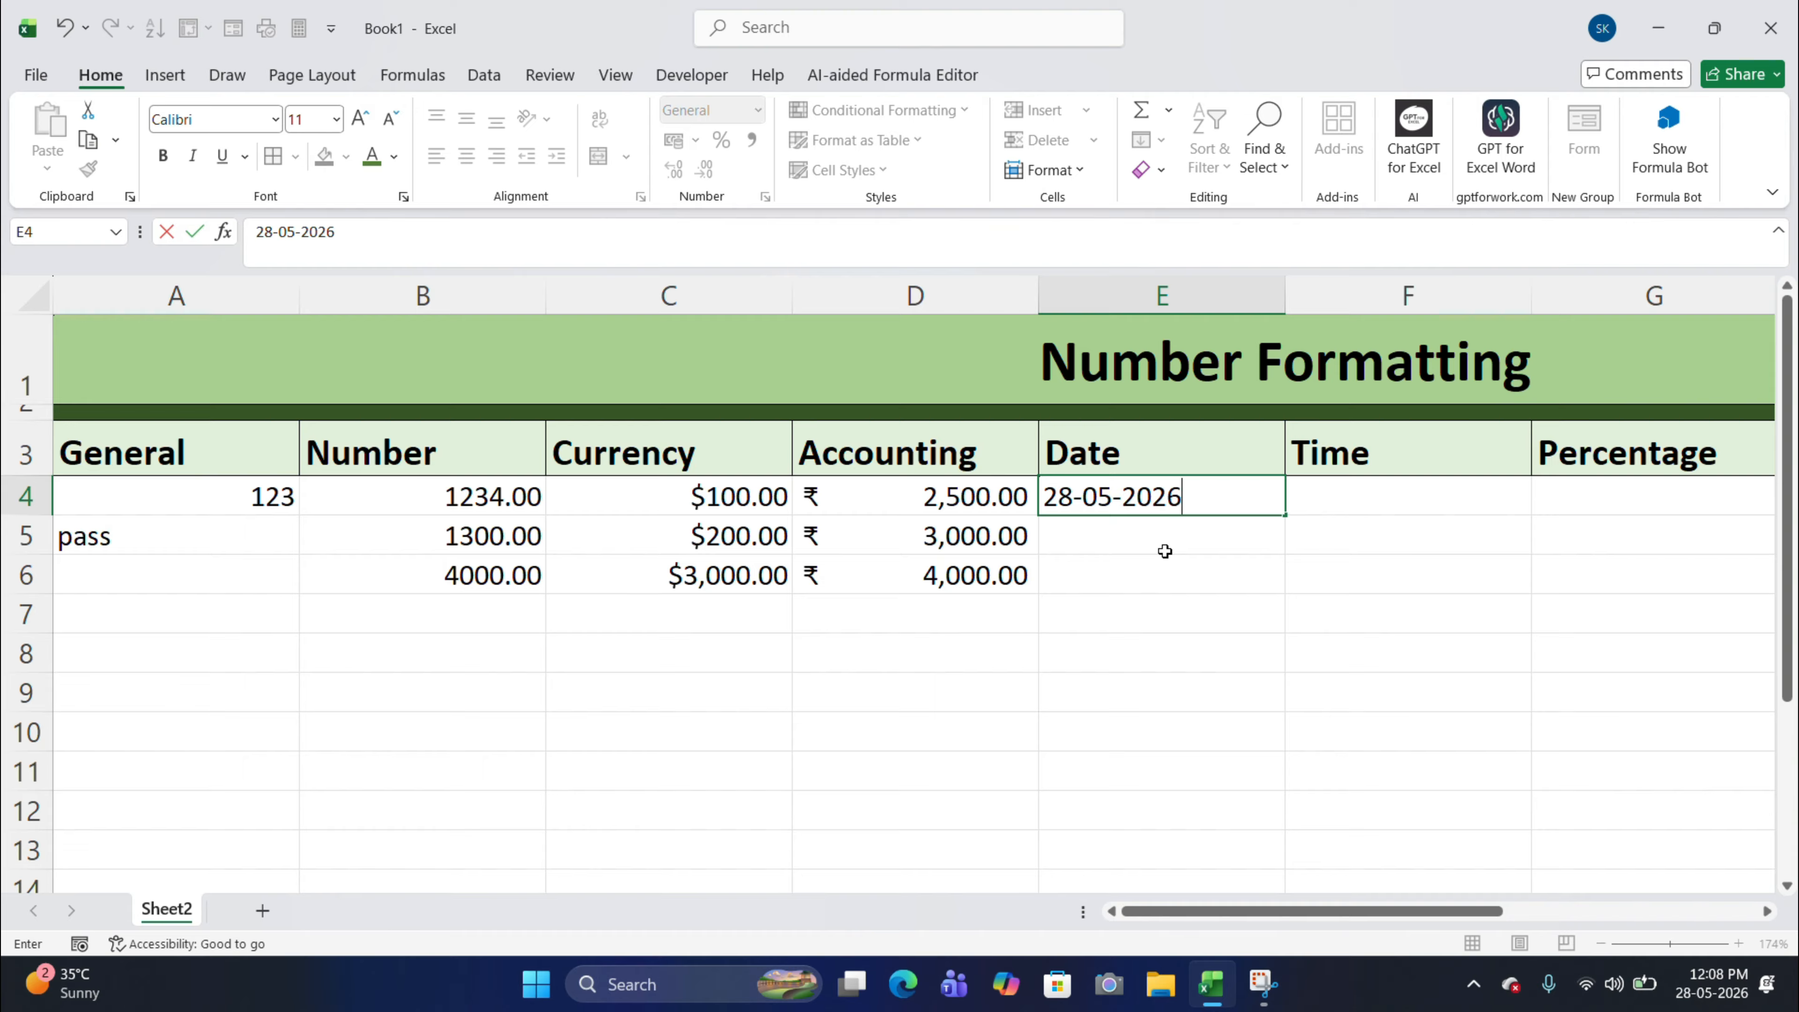
pyautogui.press('BackSpace')
pyautogui.press('BackSpace')
pyautogui.press('BackSpace')
pyautogui.press('BackSpace')
pyautogui.press('BackSpace')
pyautogui.press('BackSpace')
pyautogui.press('BackSpace')
pyautogui.press('BackSpace')
pyautogui.press('BackSpace')
pyautogui.press('BackSpace')
pyautogui.hotkey('ctrl', ';')
pyautogui.press('Return')
# Apply the Long Date format to cell E4 and change its date type to "Wednesday, 14 March, 2012".
pyautogui.click(1195, 506)
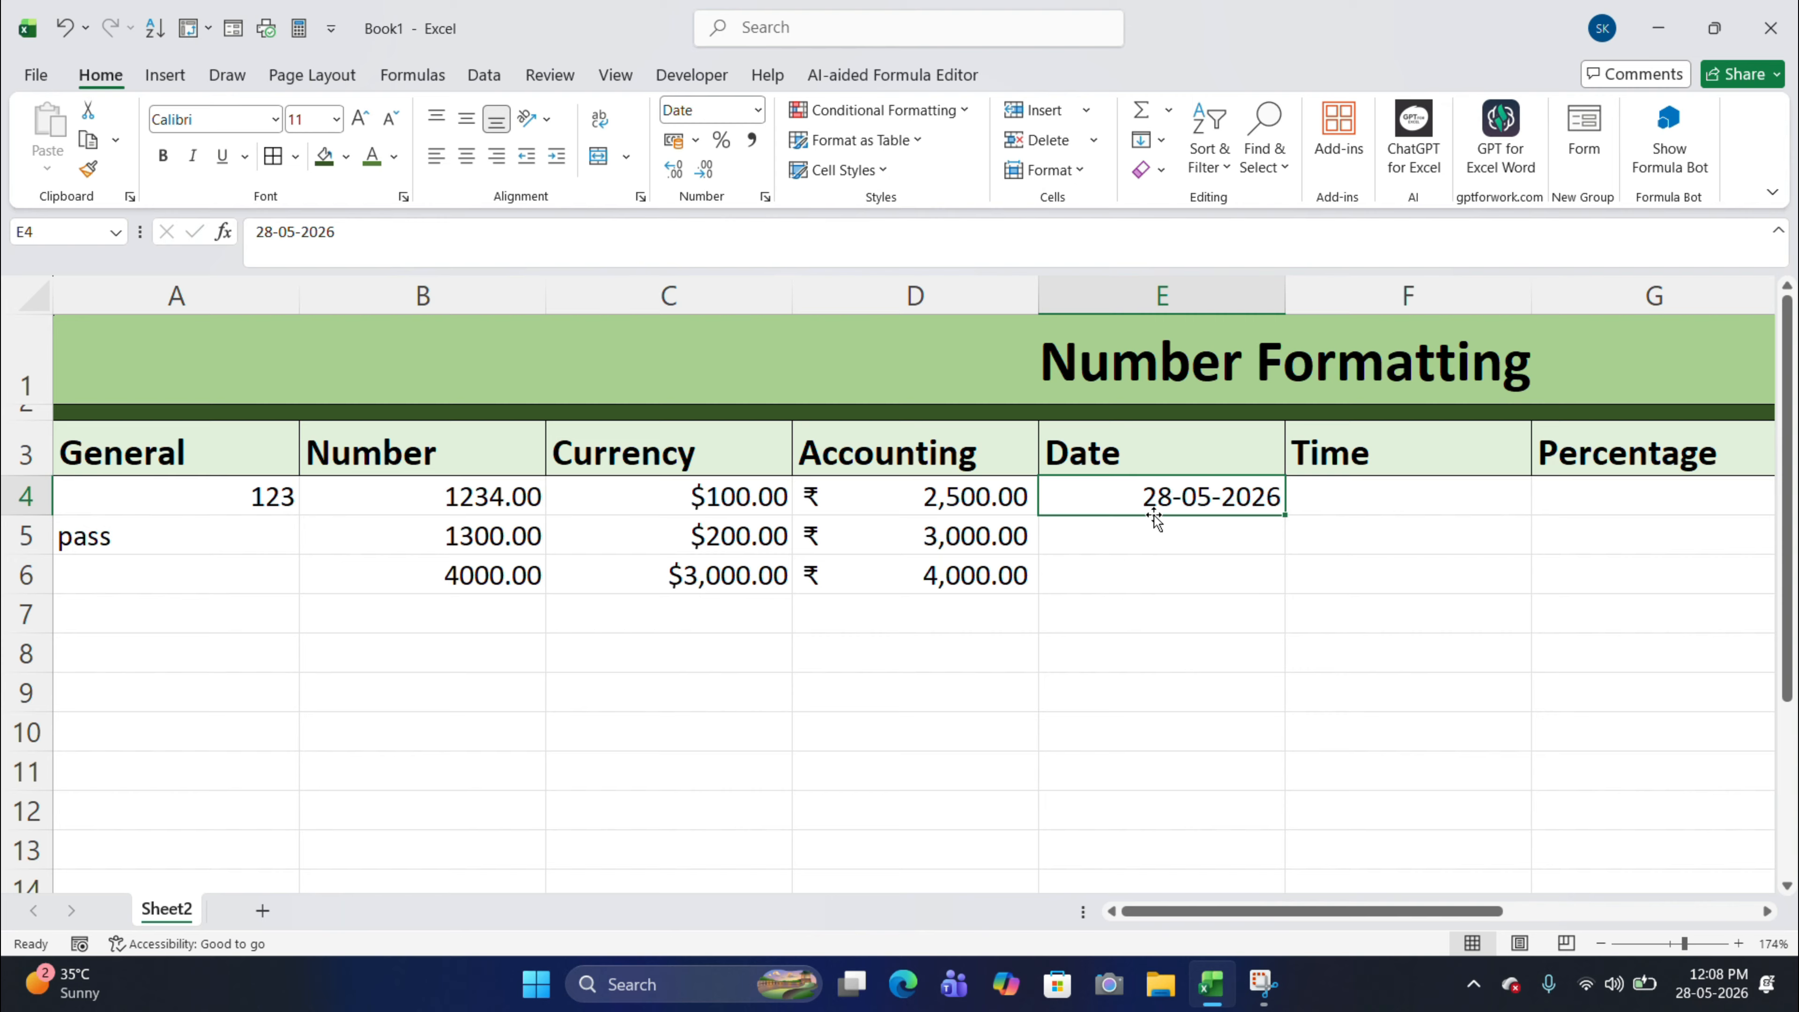
pyautogui.click(761, 109)
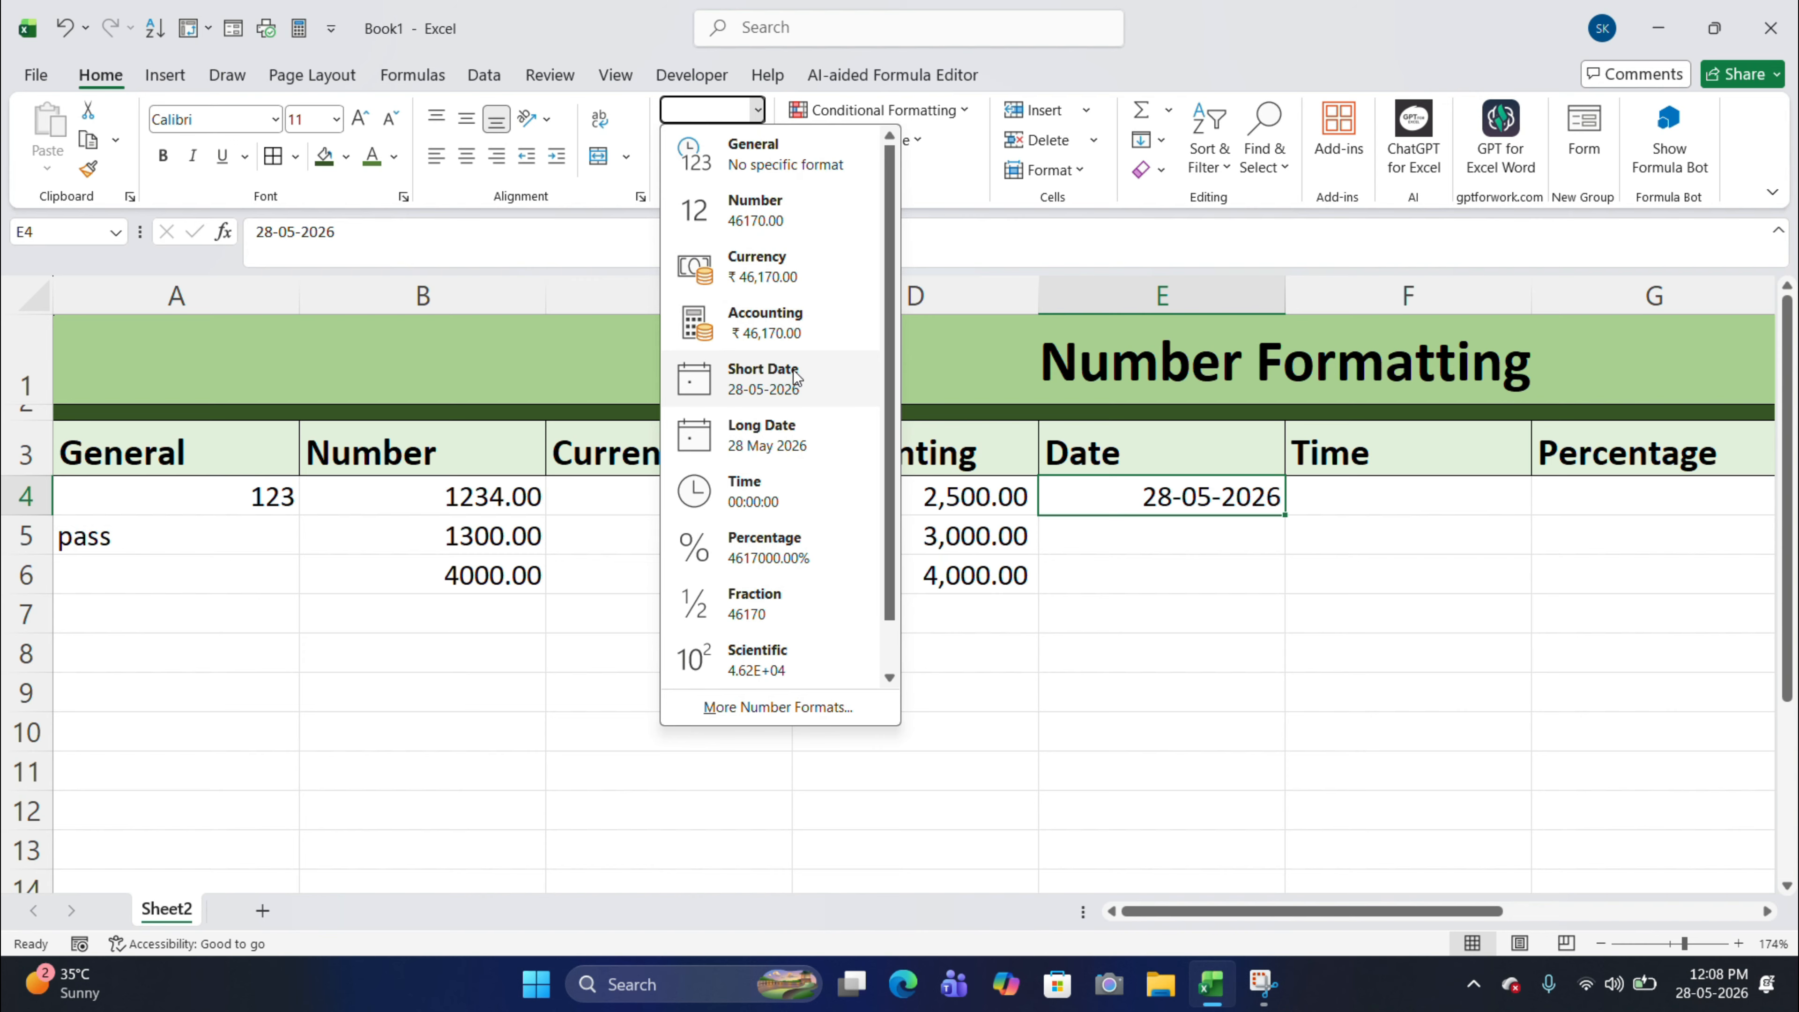
pyautogui.click(774, 445)
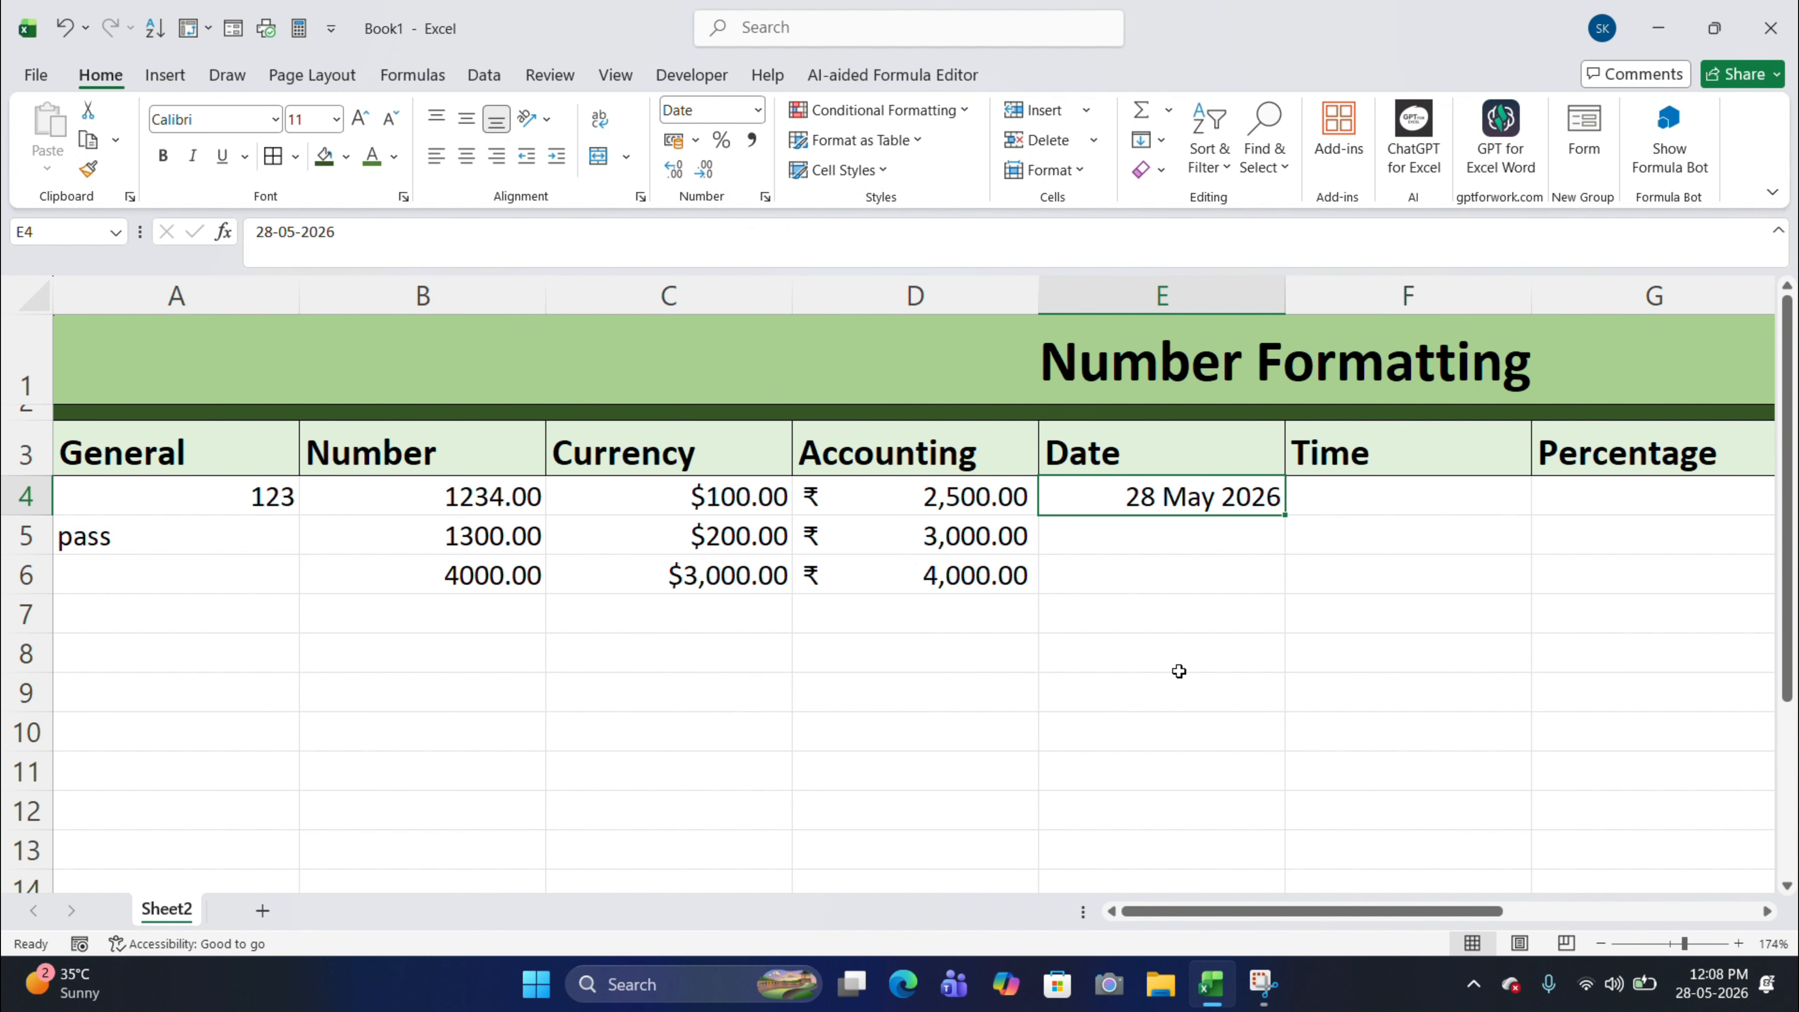
pyautogui.click(757, 109)
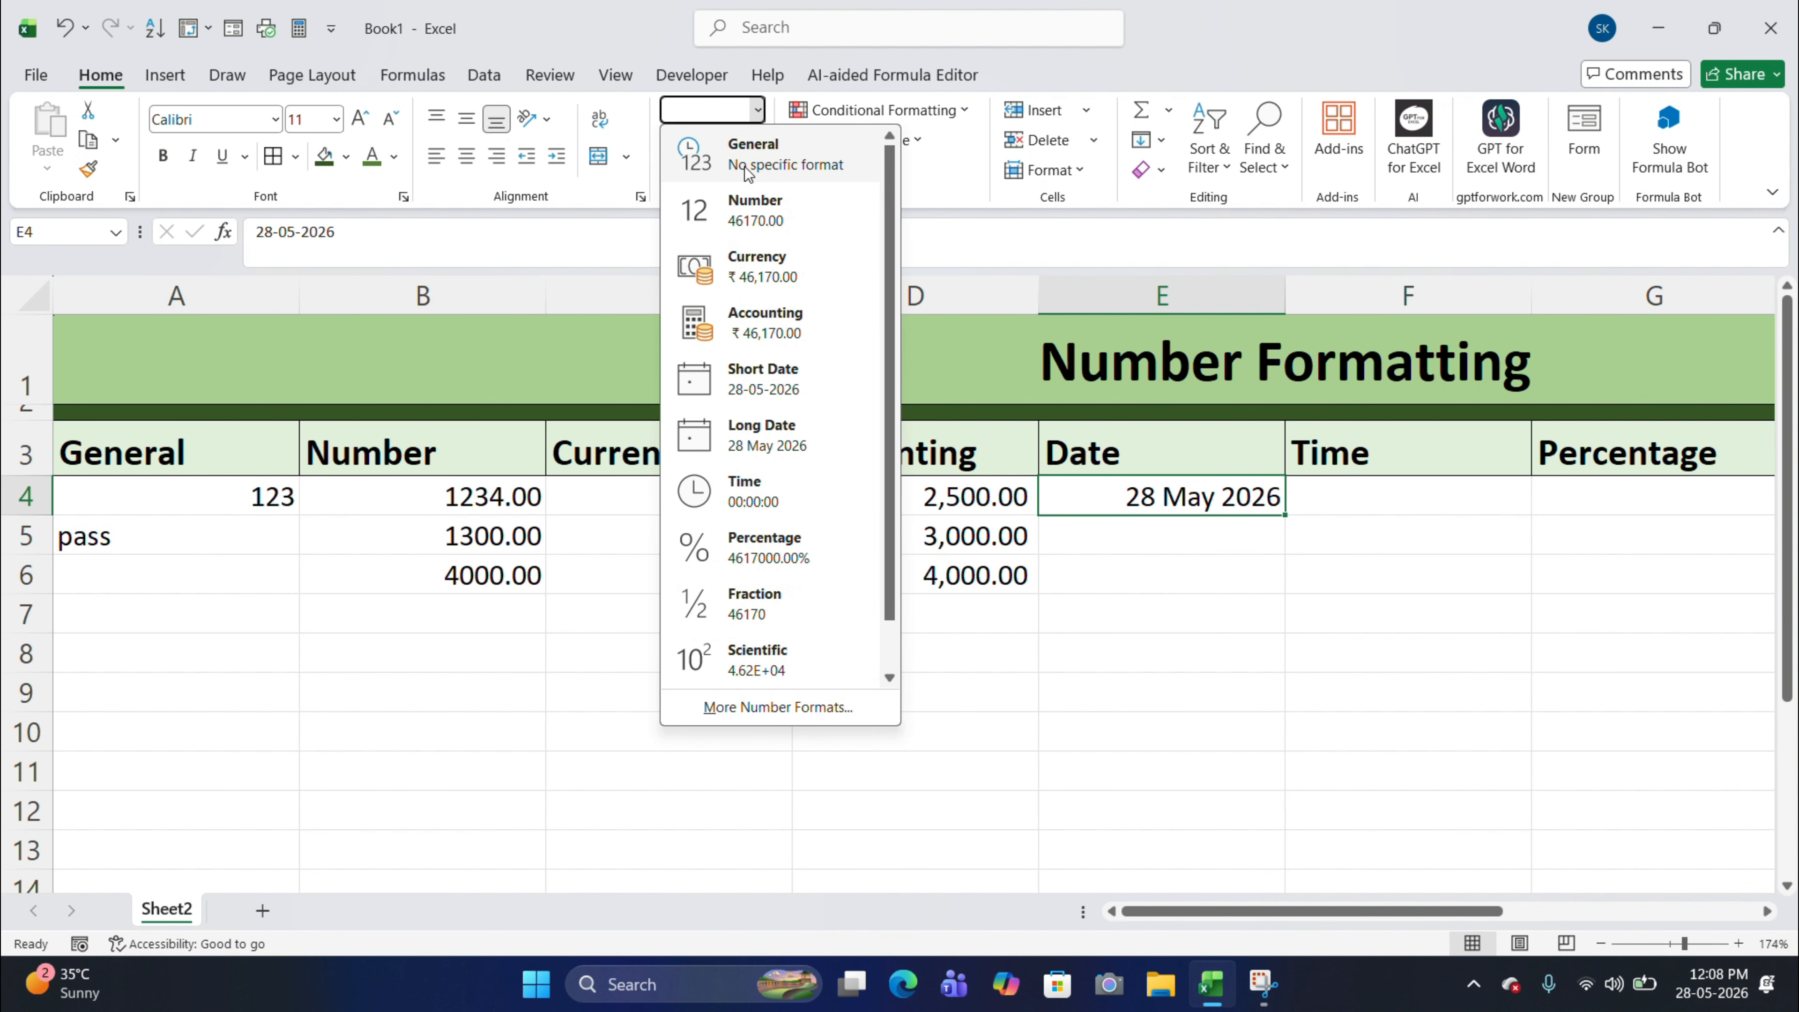
pyautogui.click(830, 709)
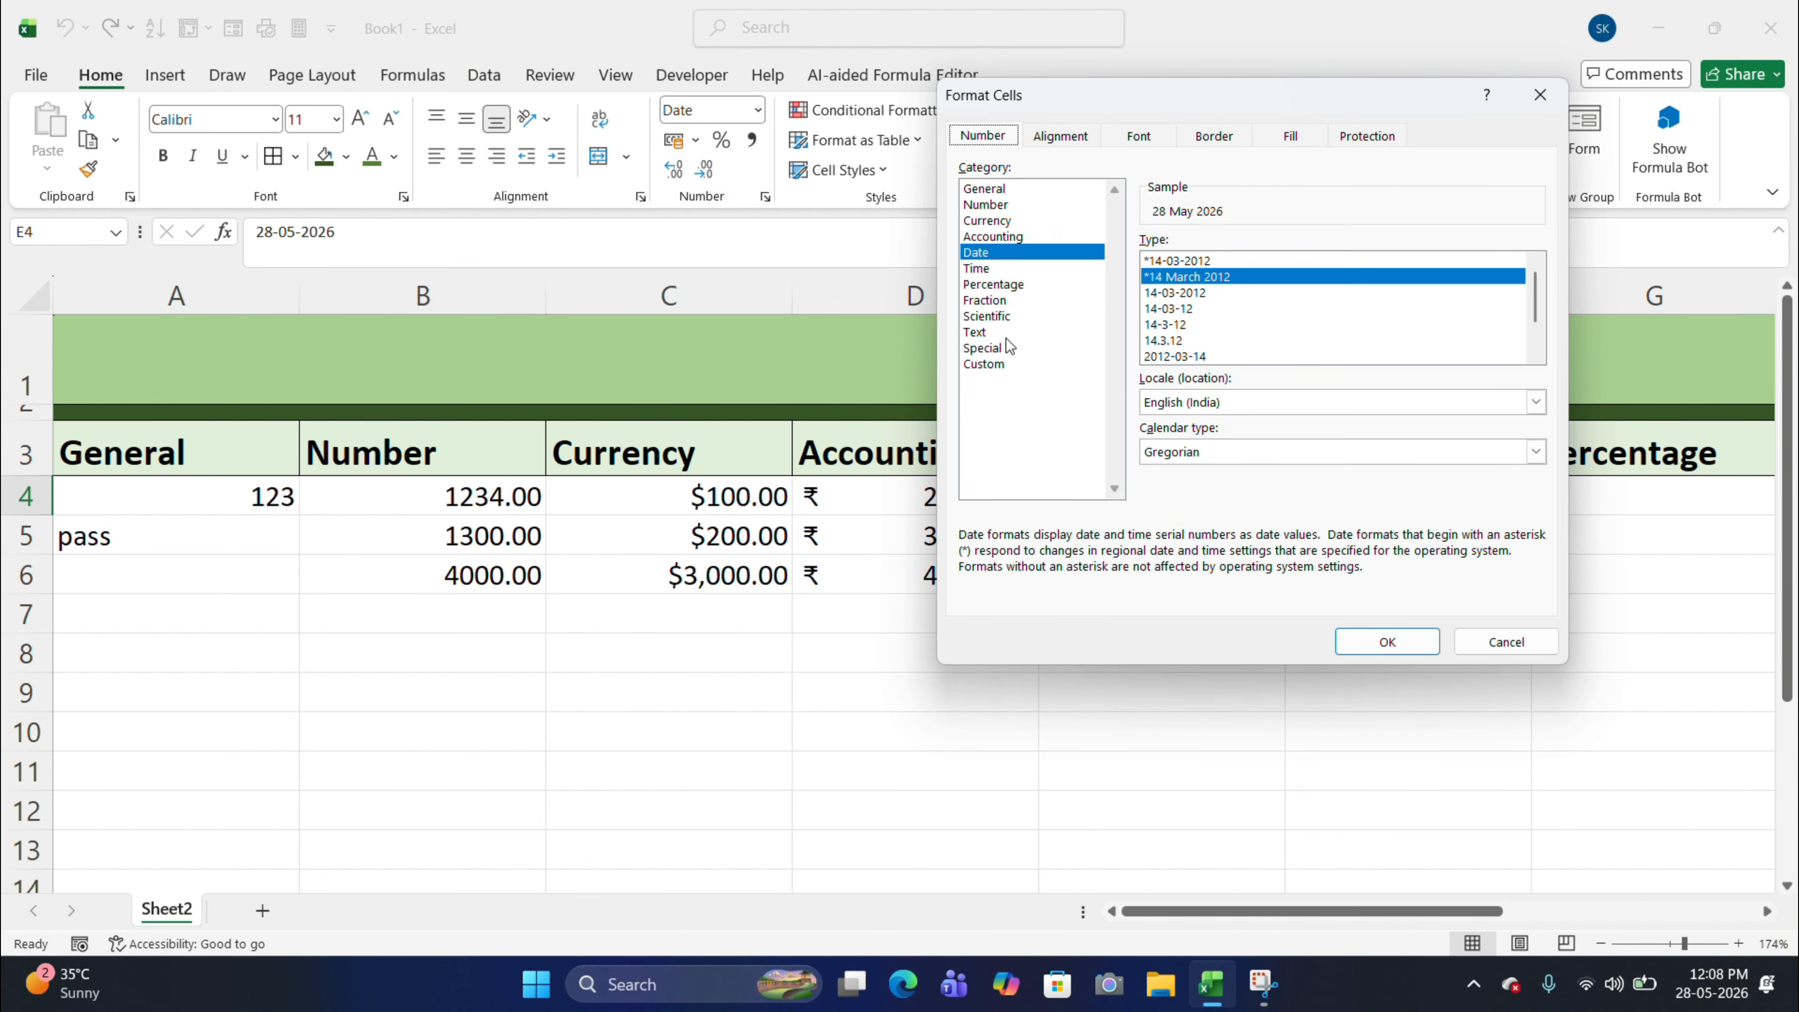
pyautogui.click(1199, 326)
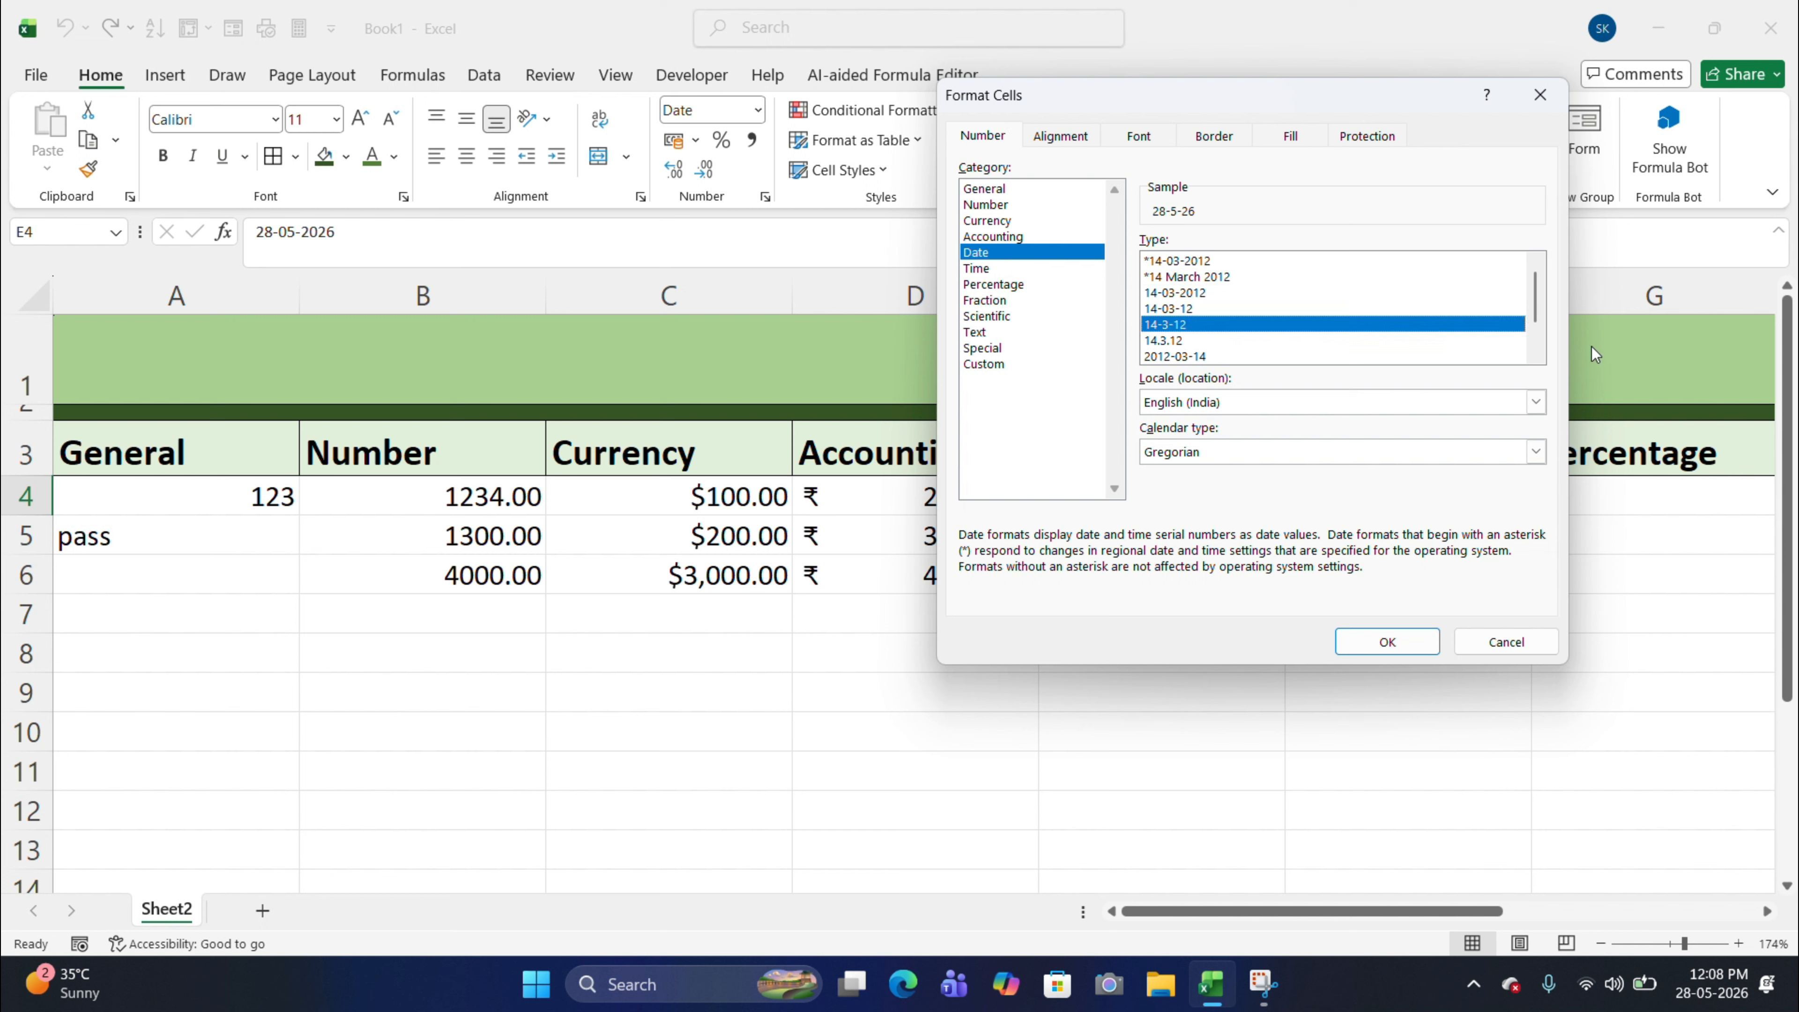
pyautogui.moveTo(1539, 323); pyautogui.dragTo(1544, 344)
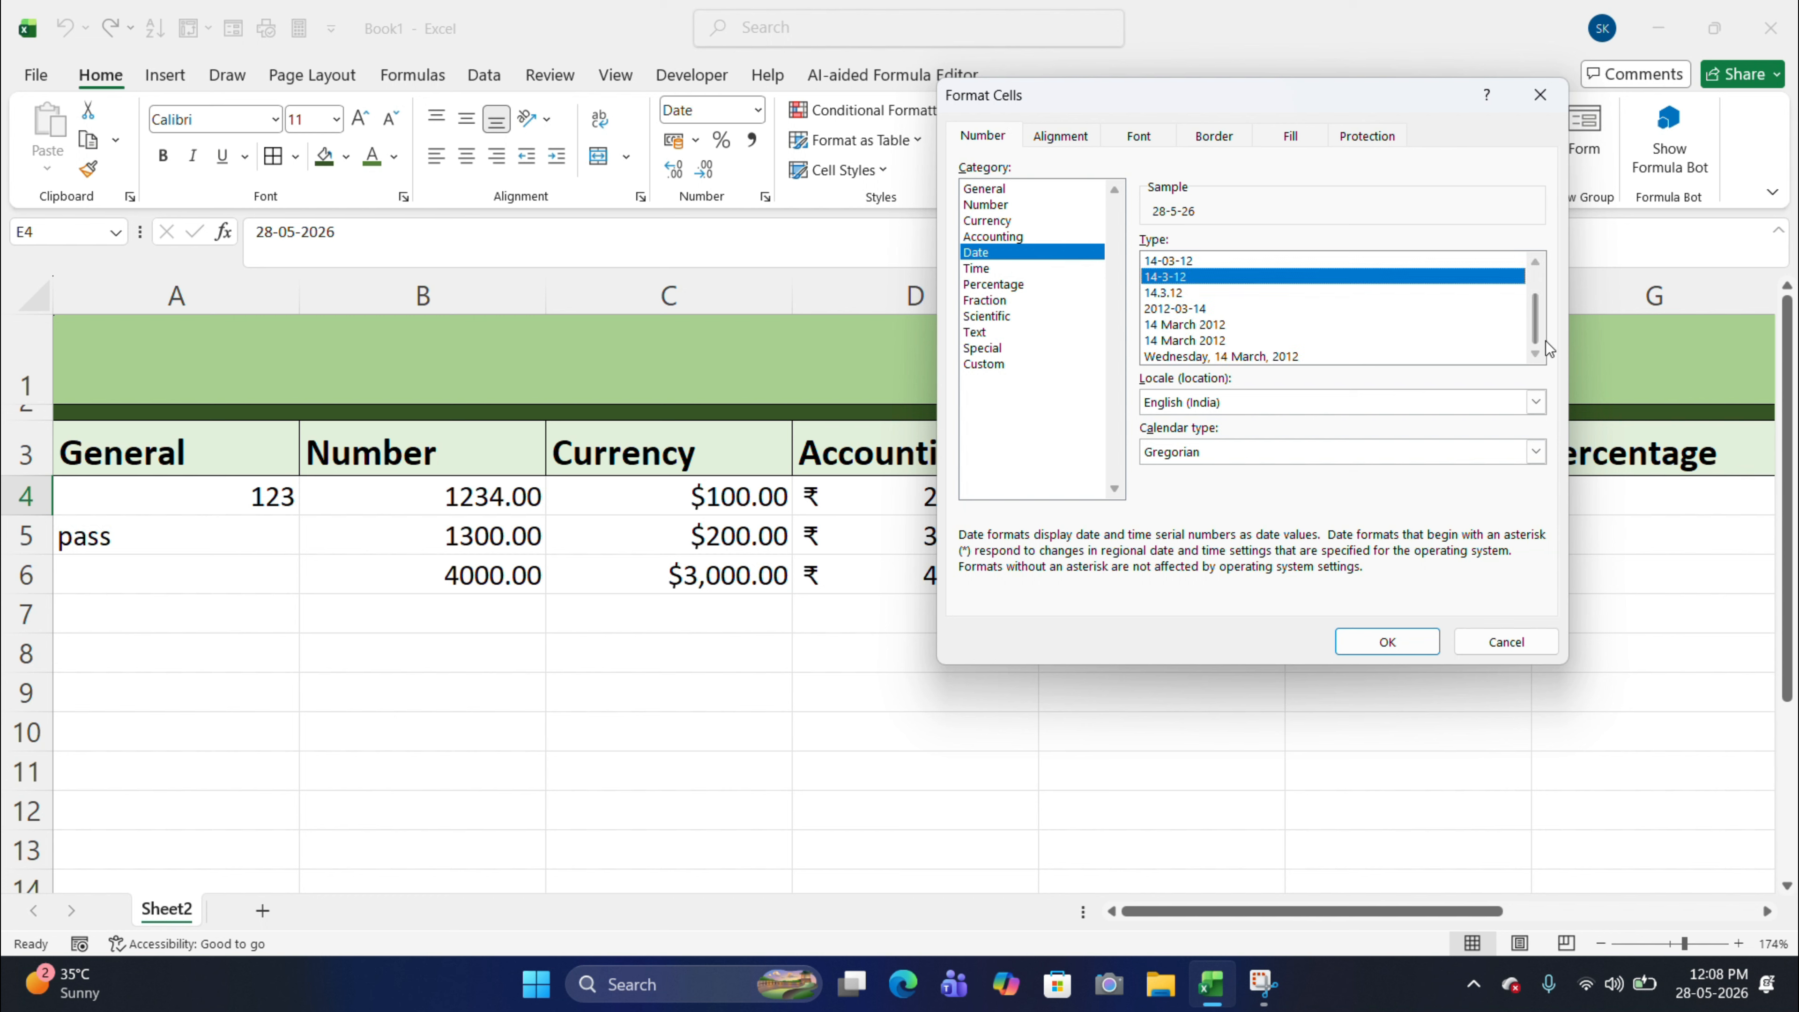
pyautogui.click(1189, 324)
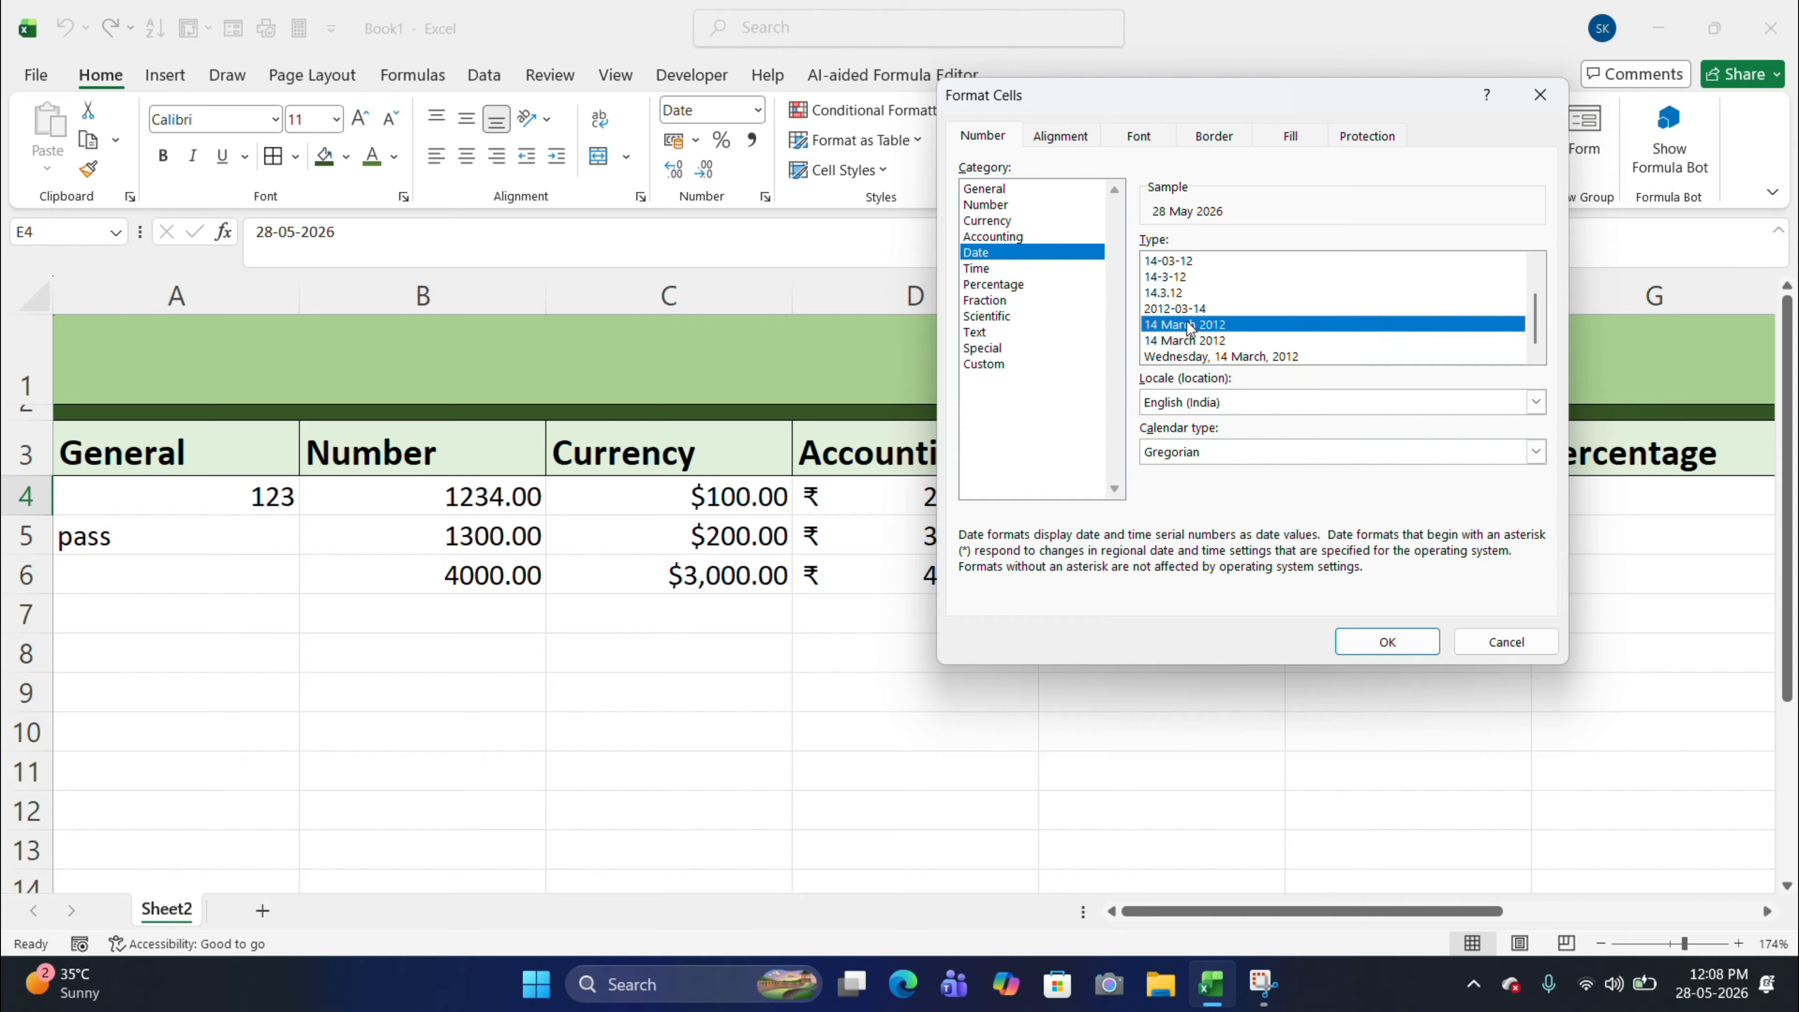
pyautogui.click(1260, 357)
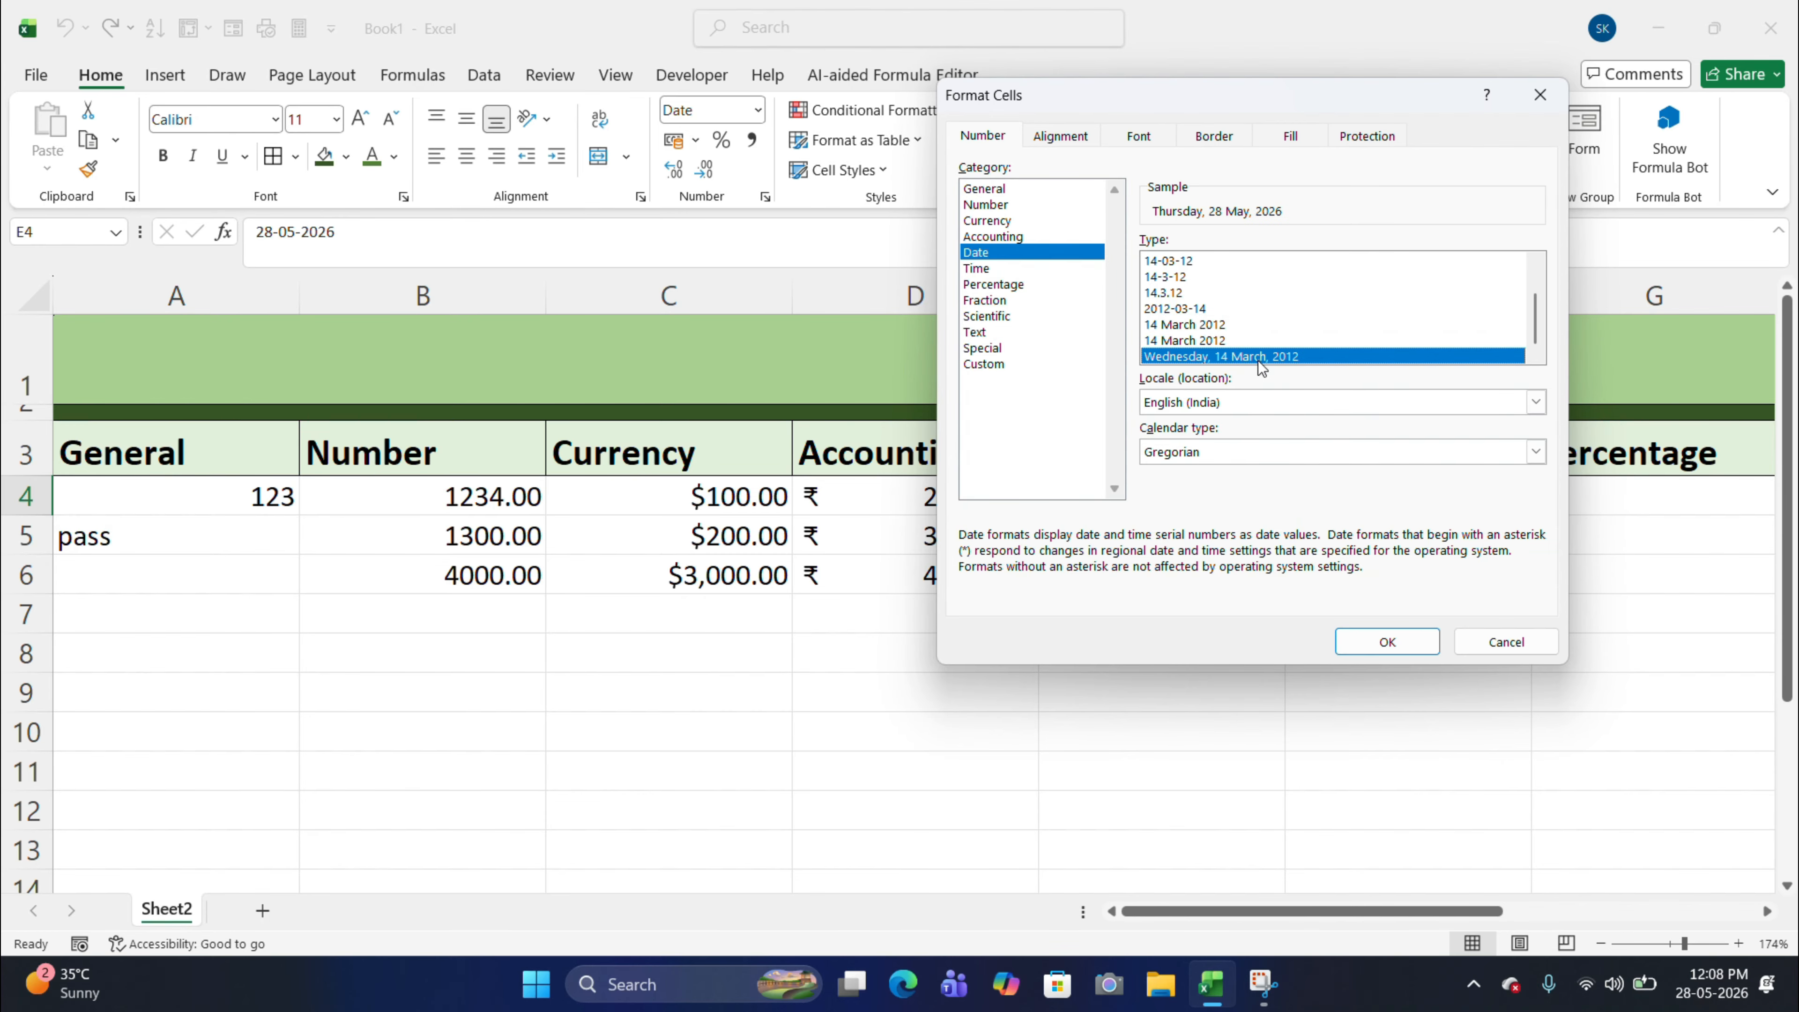
pyautogui.click(1388, 643)
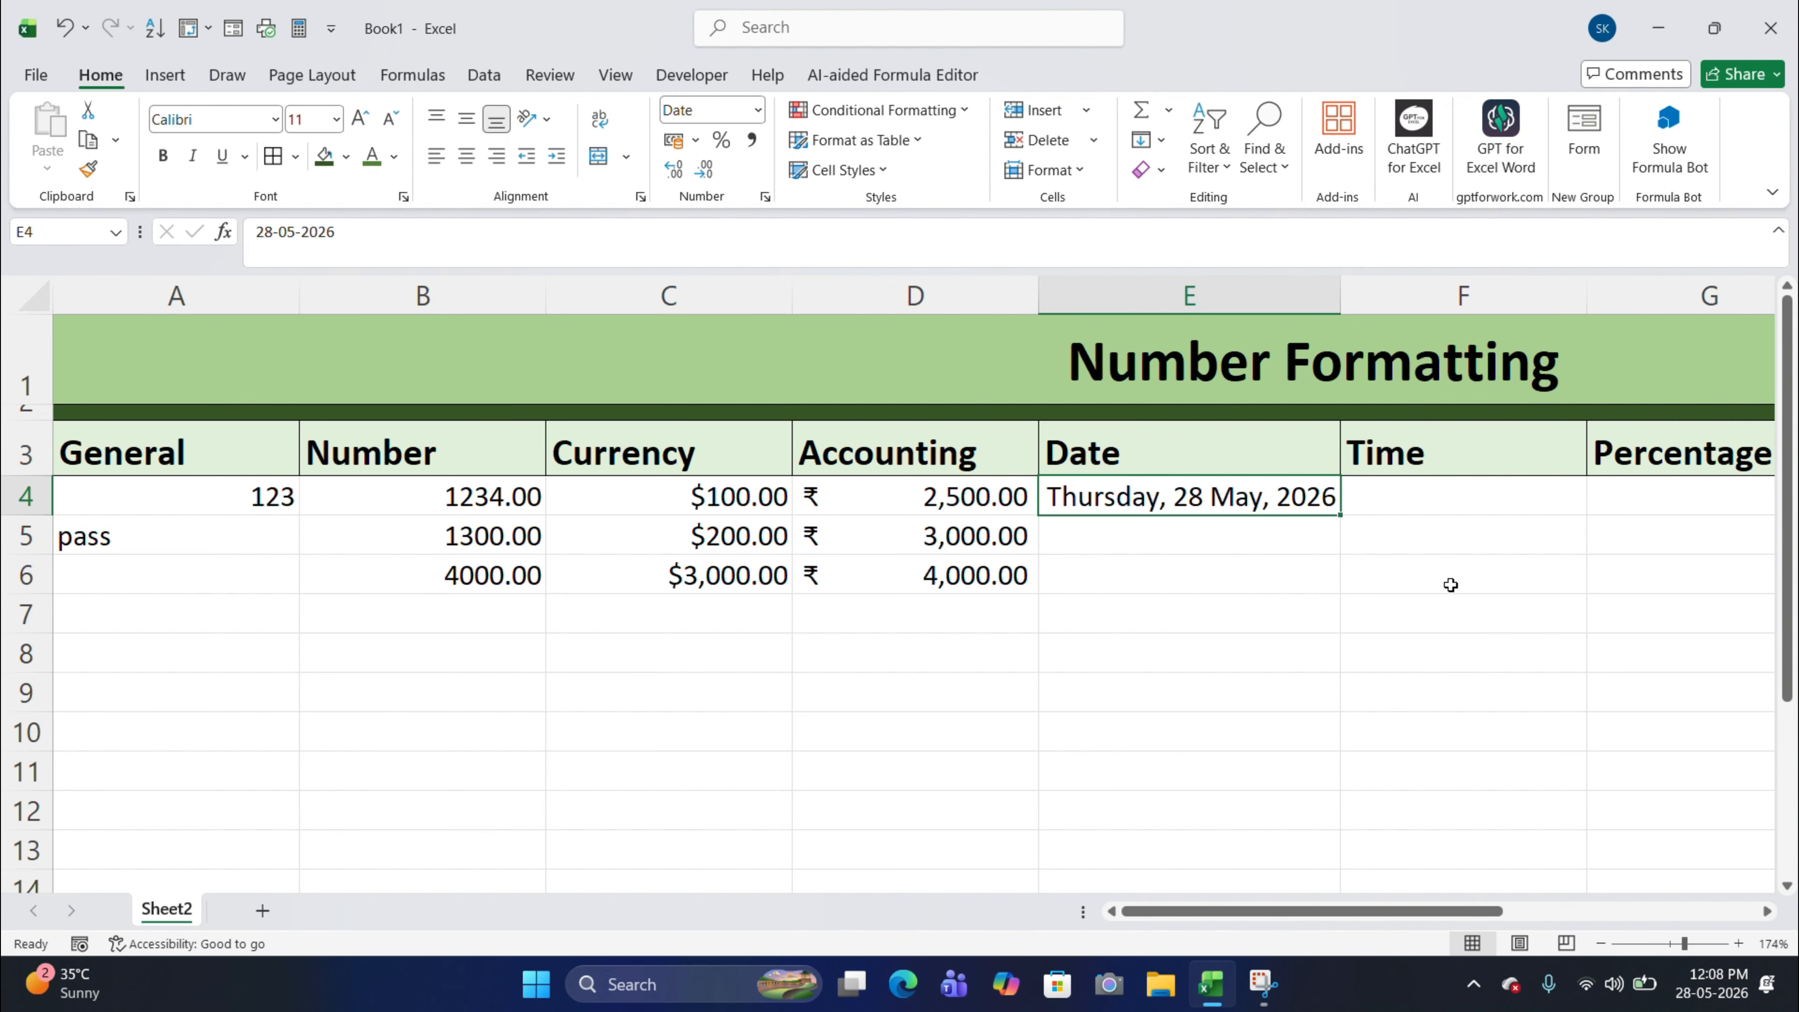
# Insert the current time, 12:08, in cell F4 under the Time heading.
pyautogui.click(1441, 498)
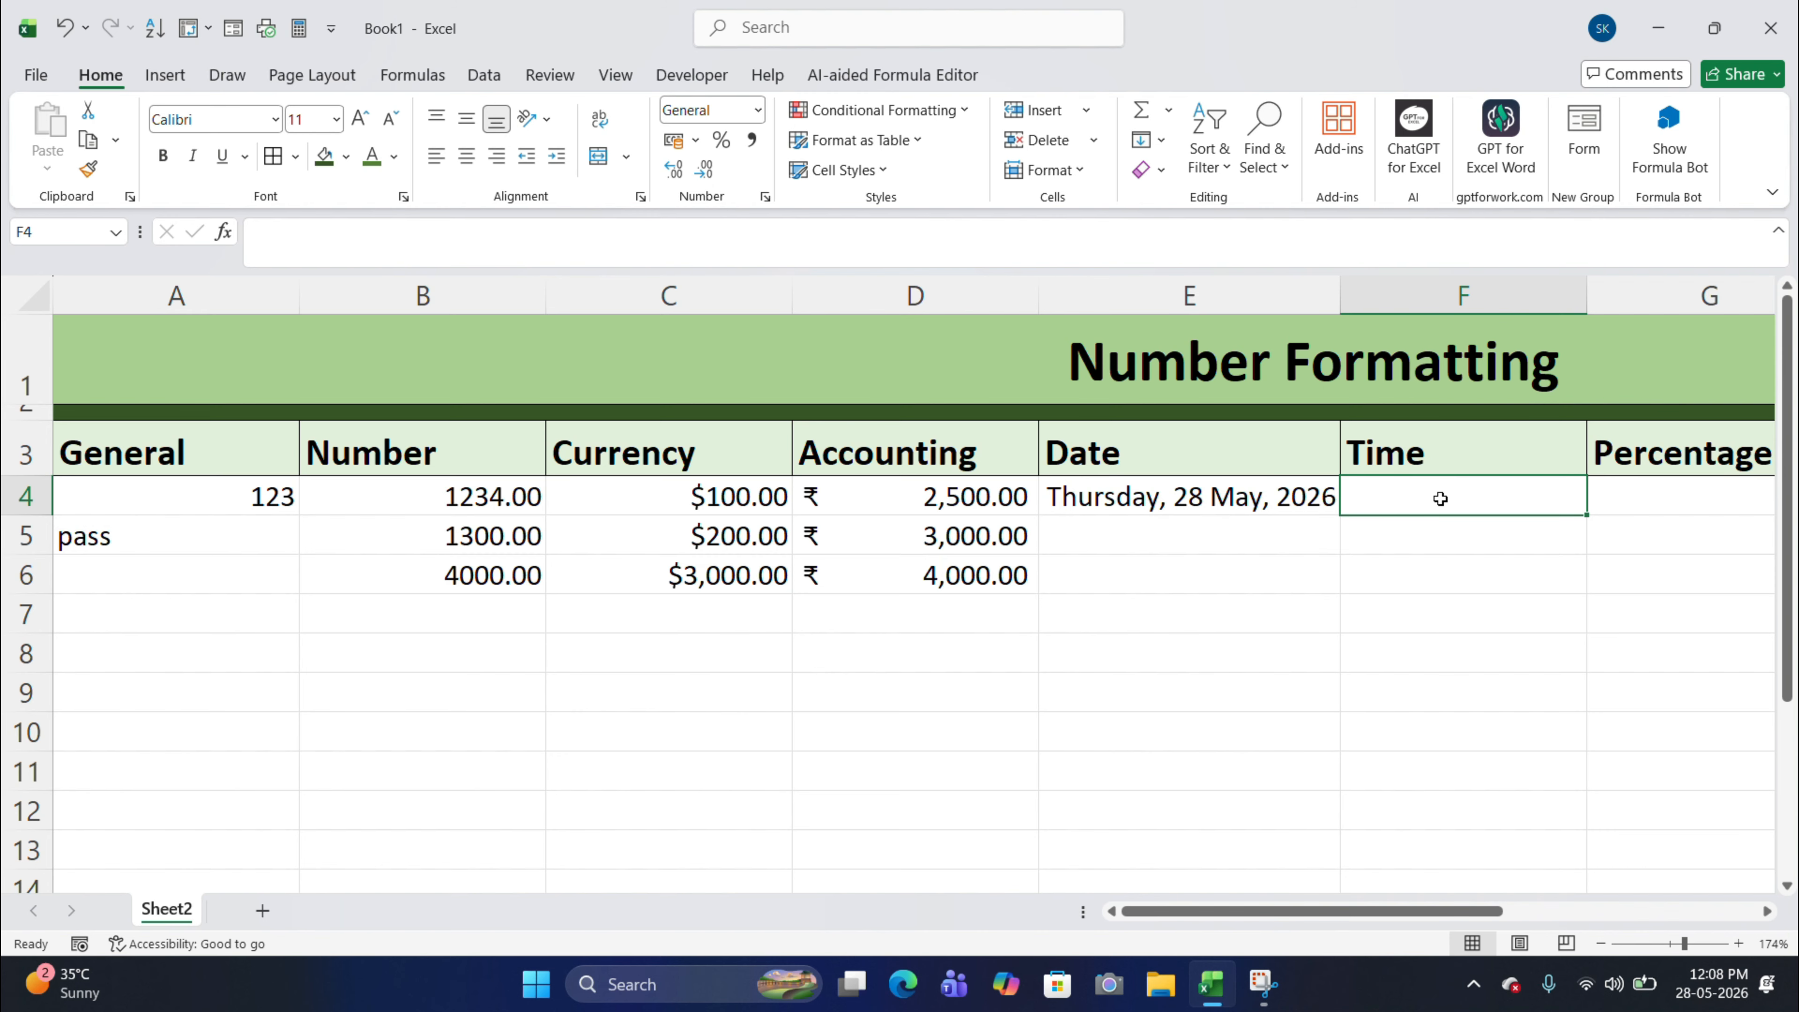
pyautogui.hotkey('ctrl', 'shift', ';')
pyautogui.press('Return')
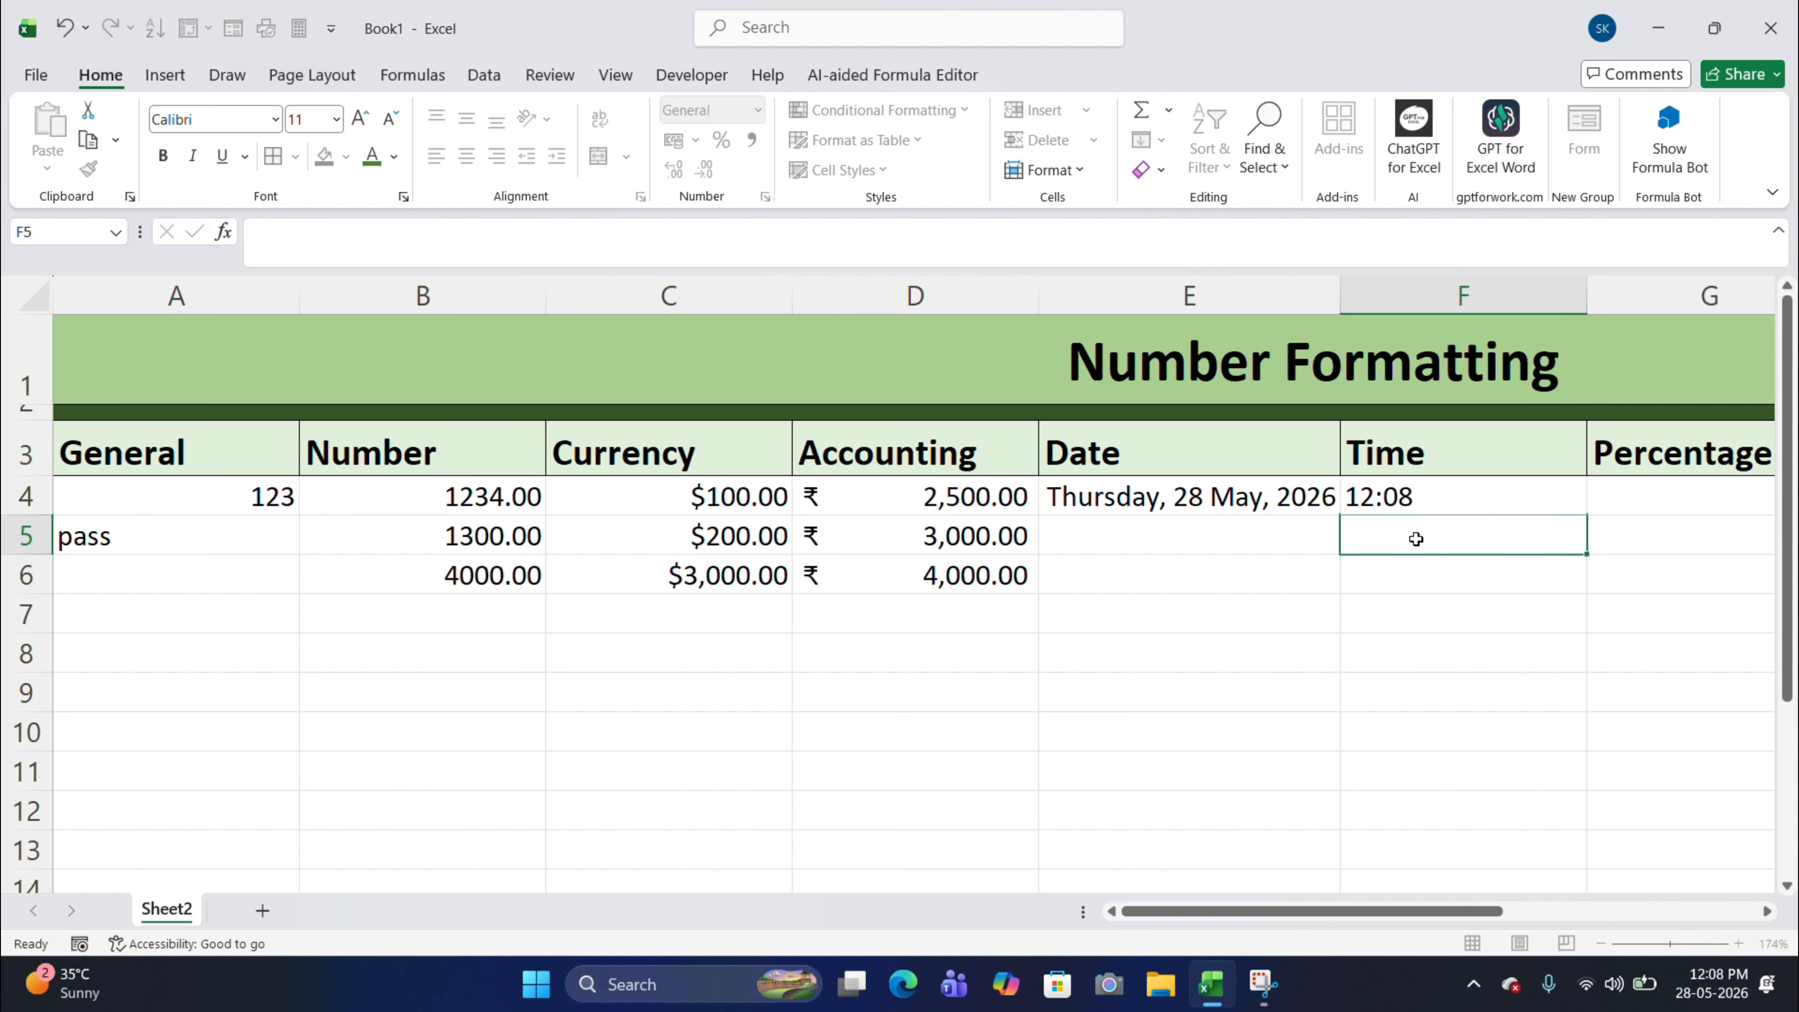
# Apply the Time format to cell F4 and change its time type to "1.30.55 PM".
pyautogui.click(1417, 507)
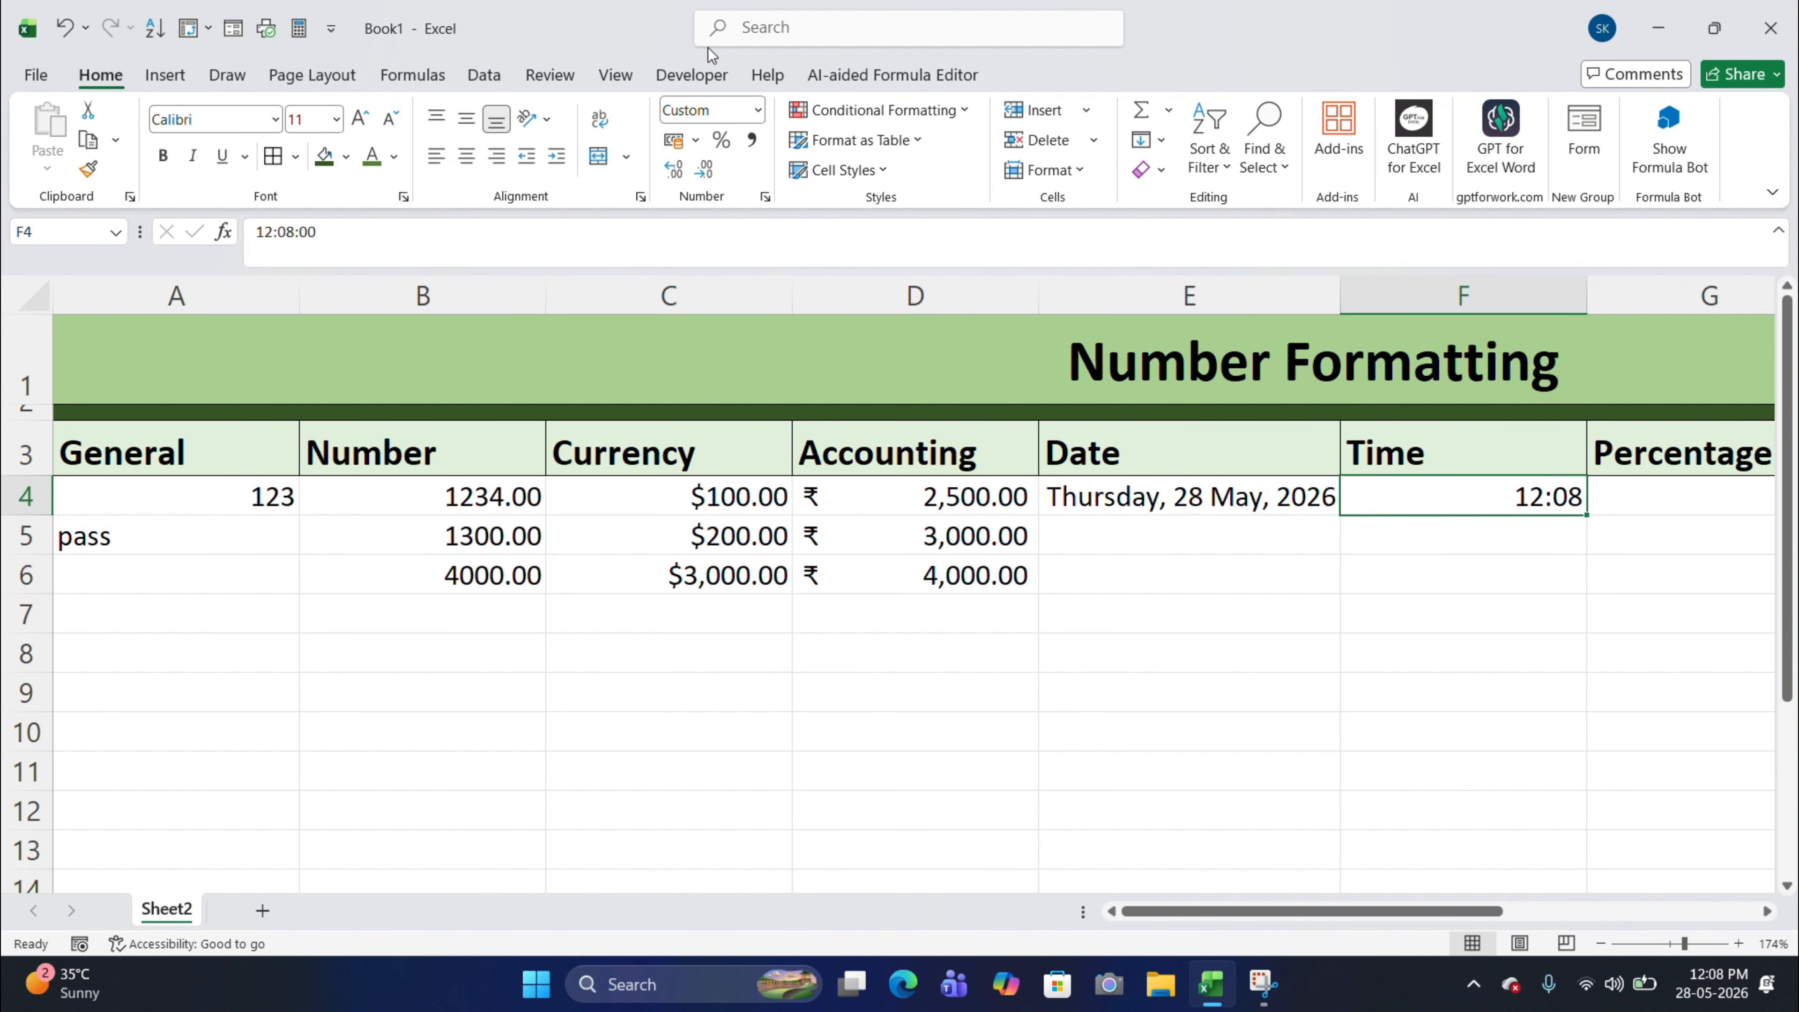
pyautogui.click(757, 109)
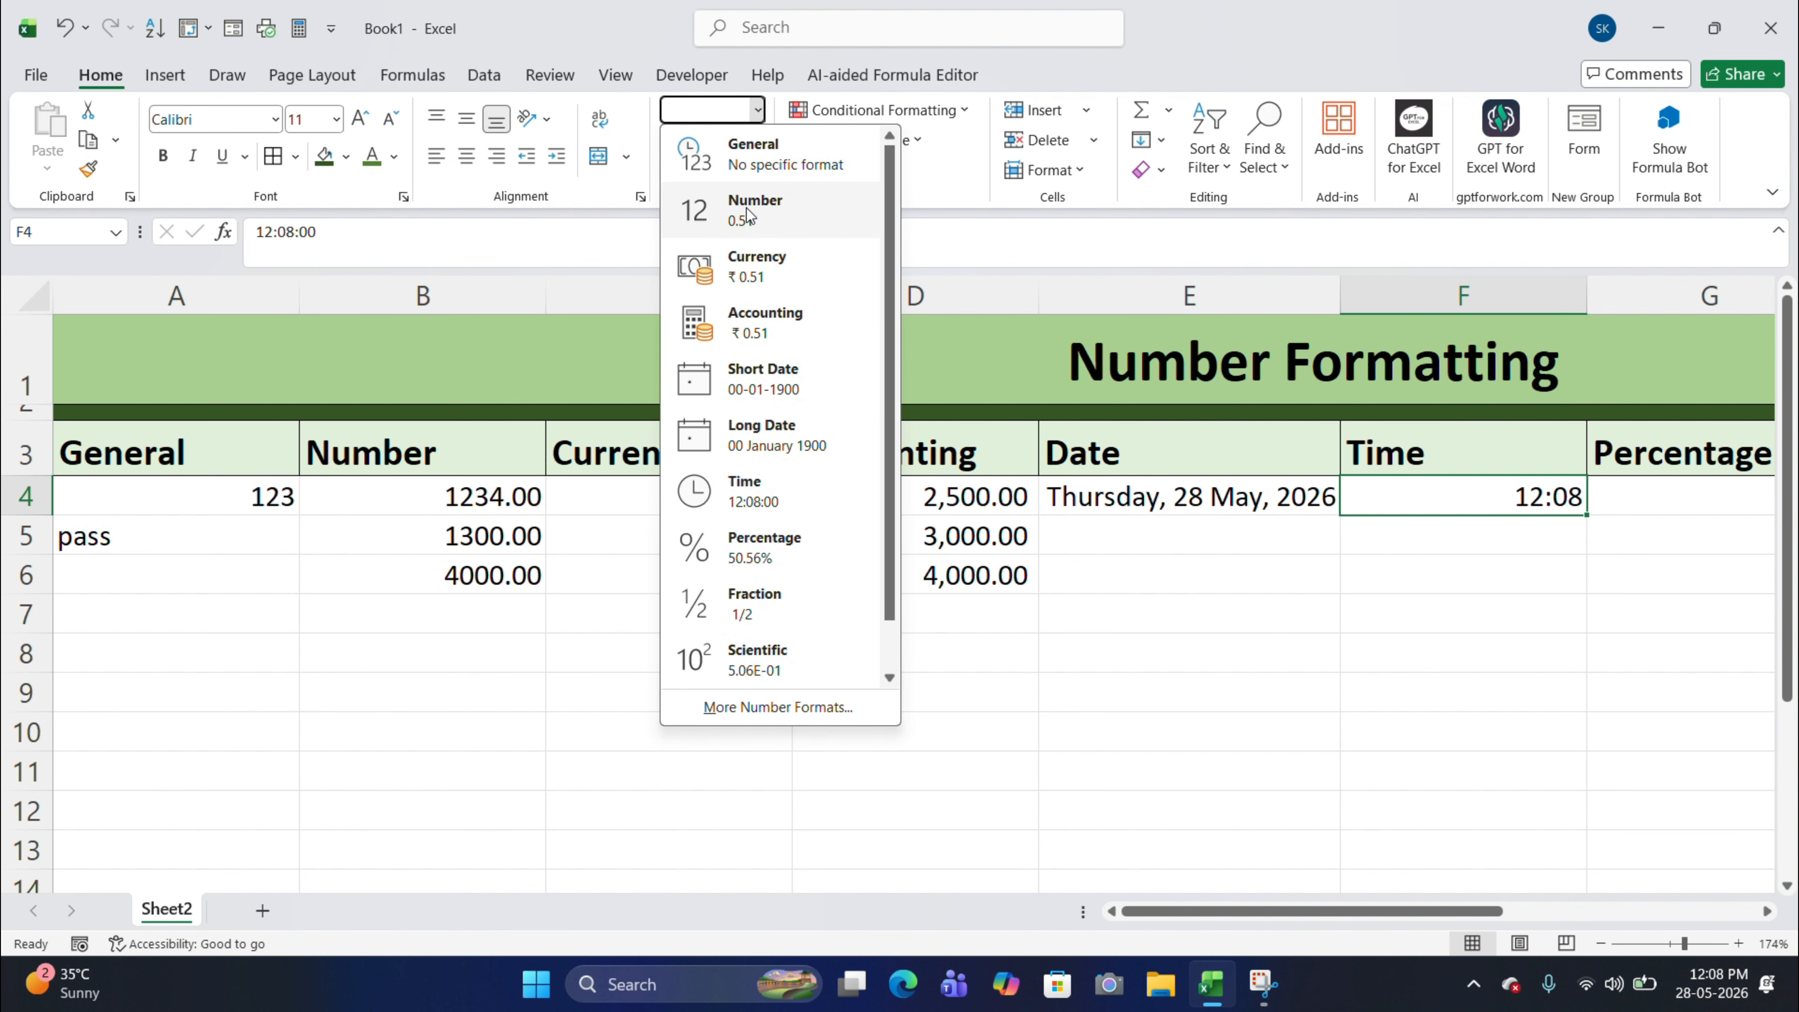
pyautogui.click(771, 509)
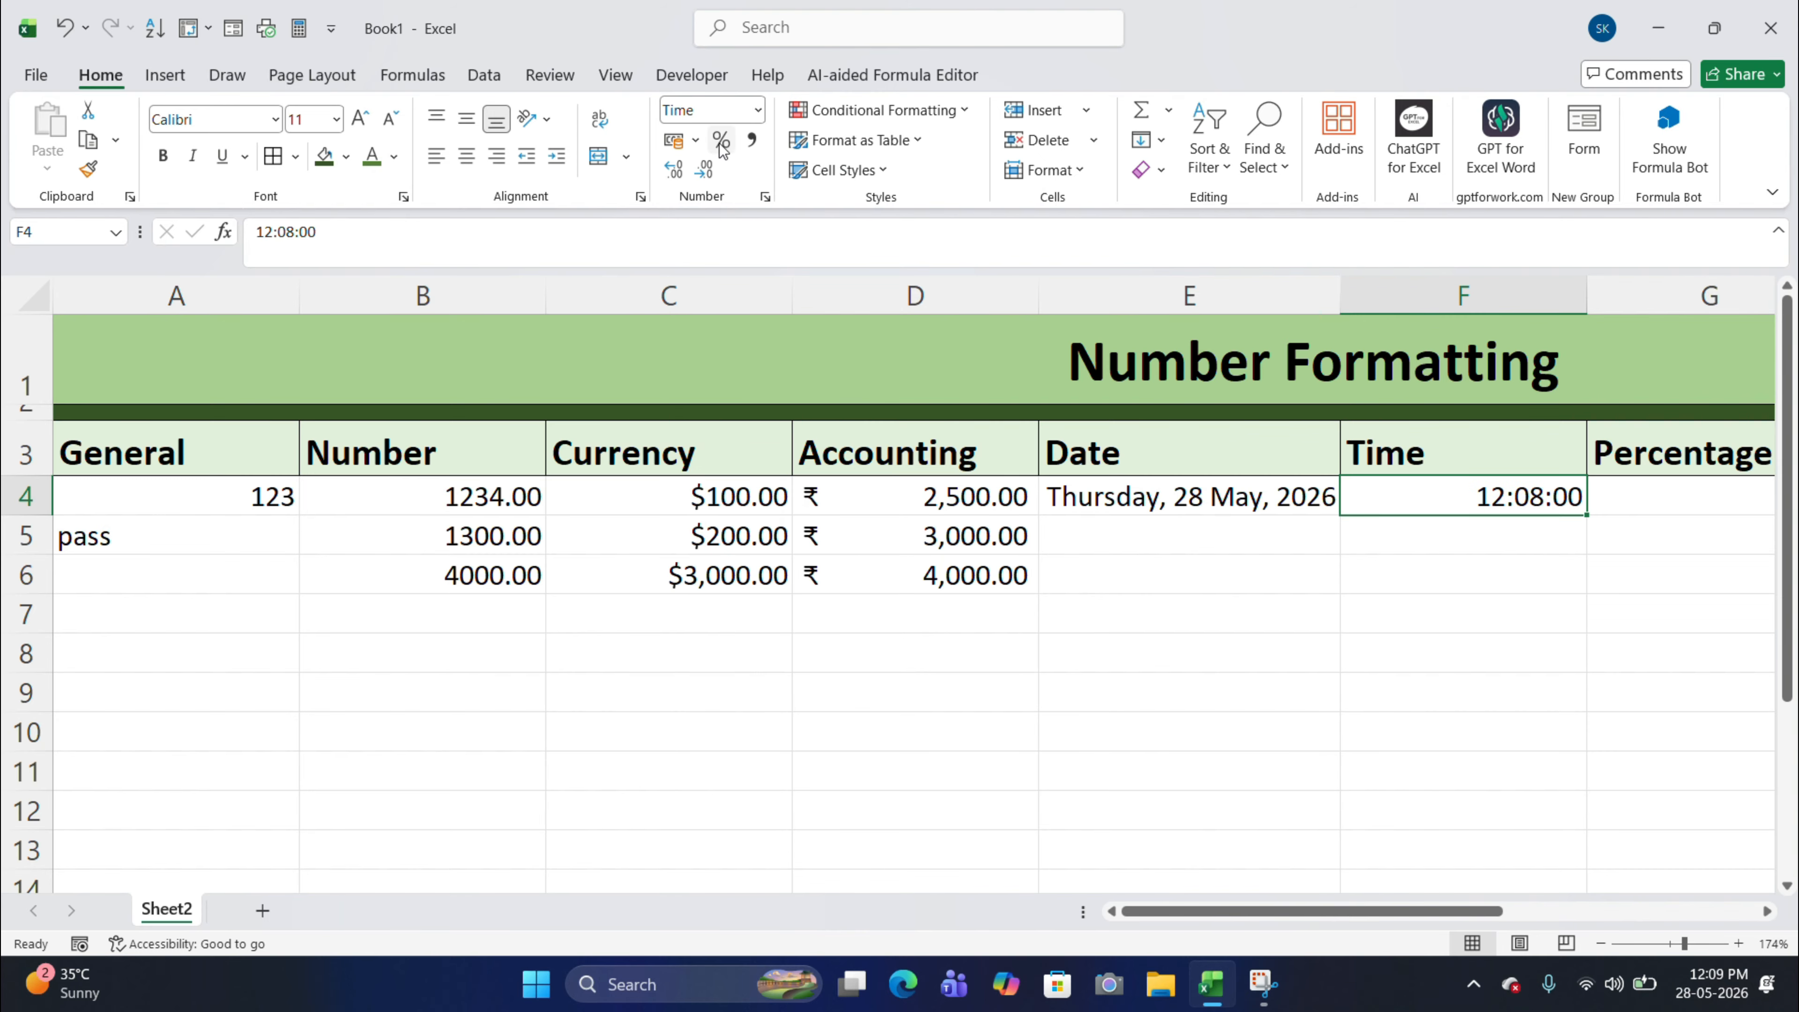
pyautogui.click(759, 111)
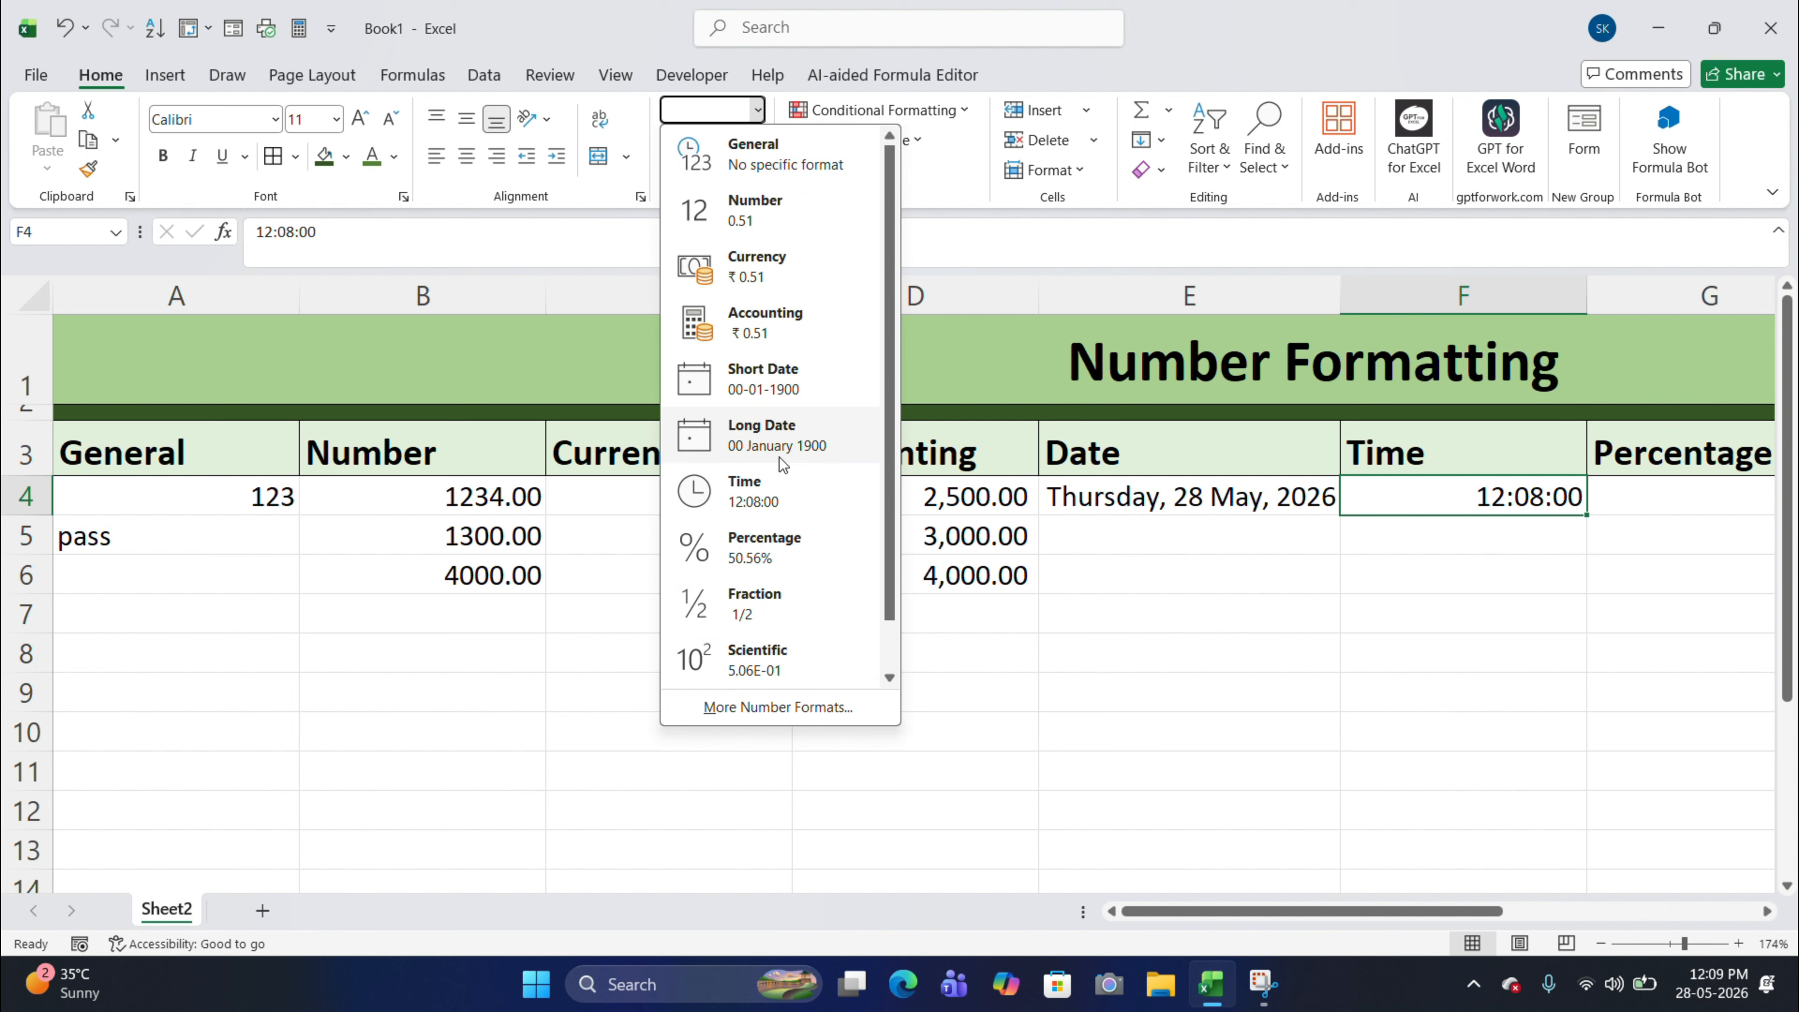
pyautogui.click(762, 705)
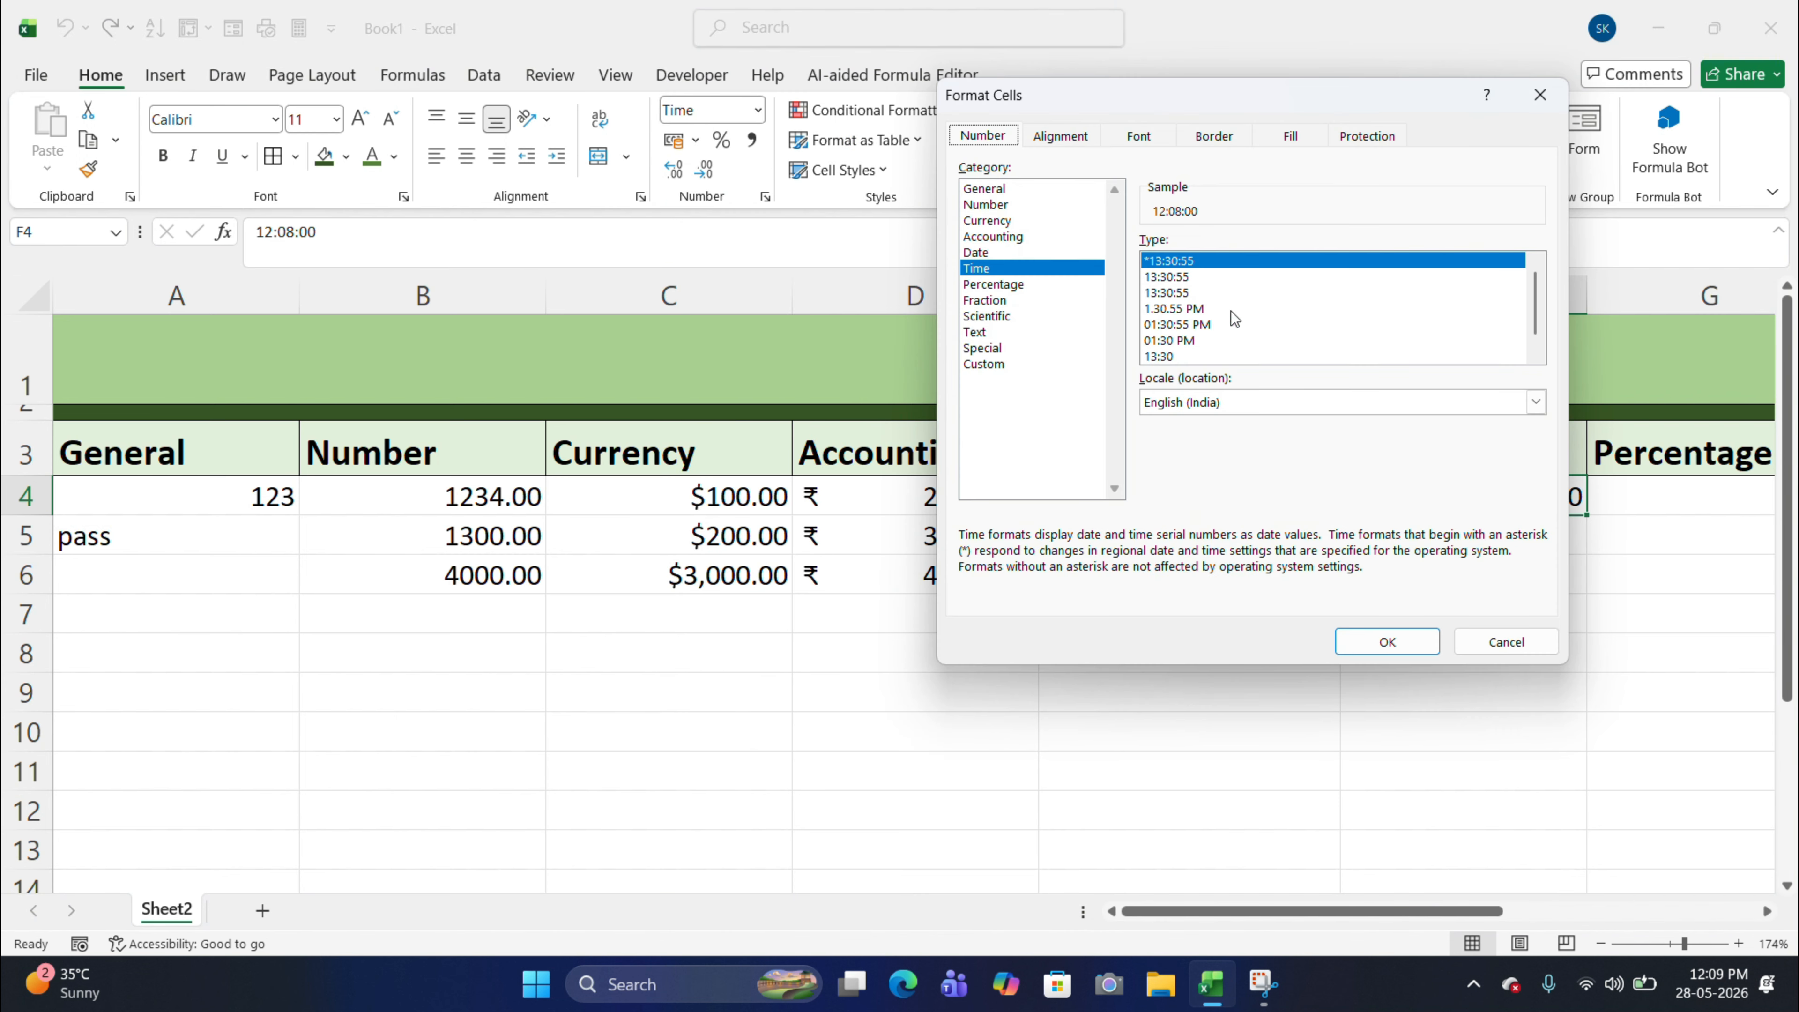
pyautogui.click(1199, 309)
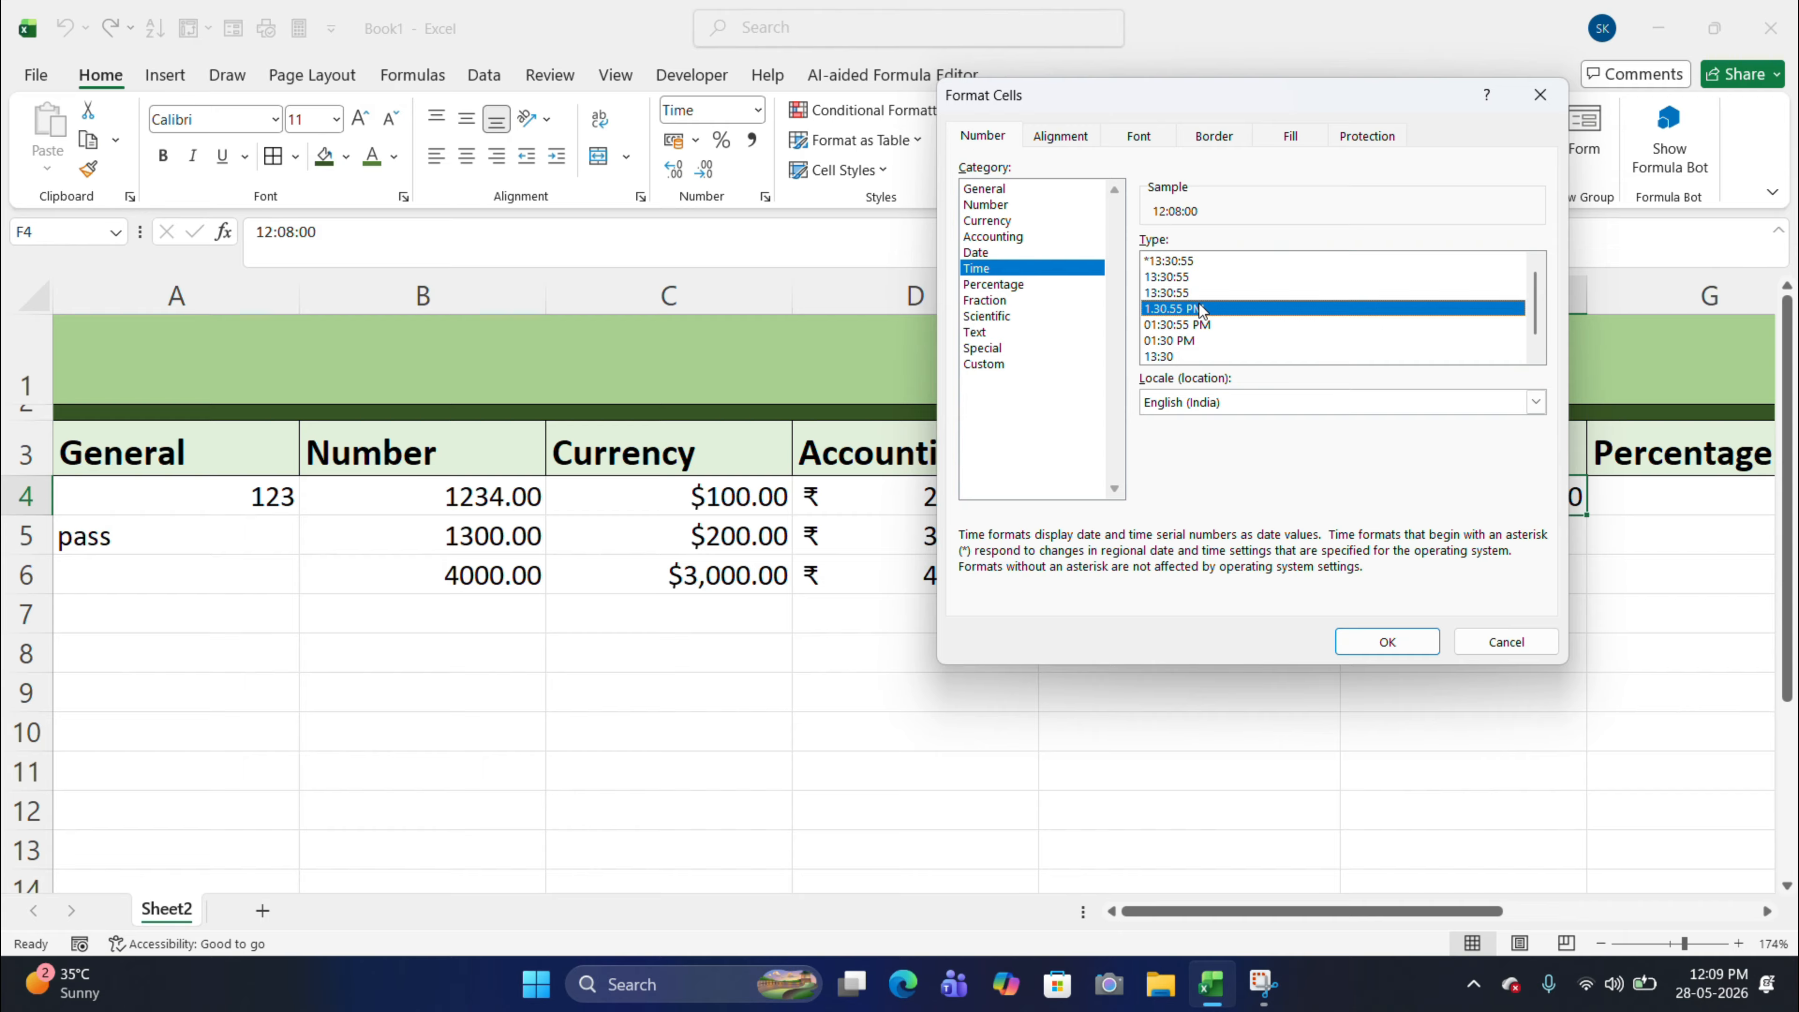
pyautogui.click(1387, 642)
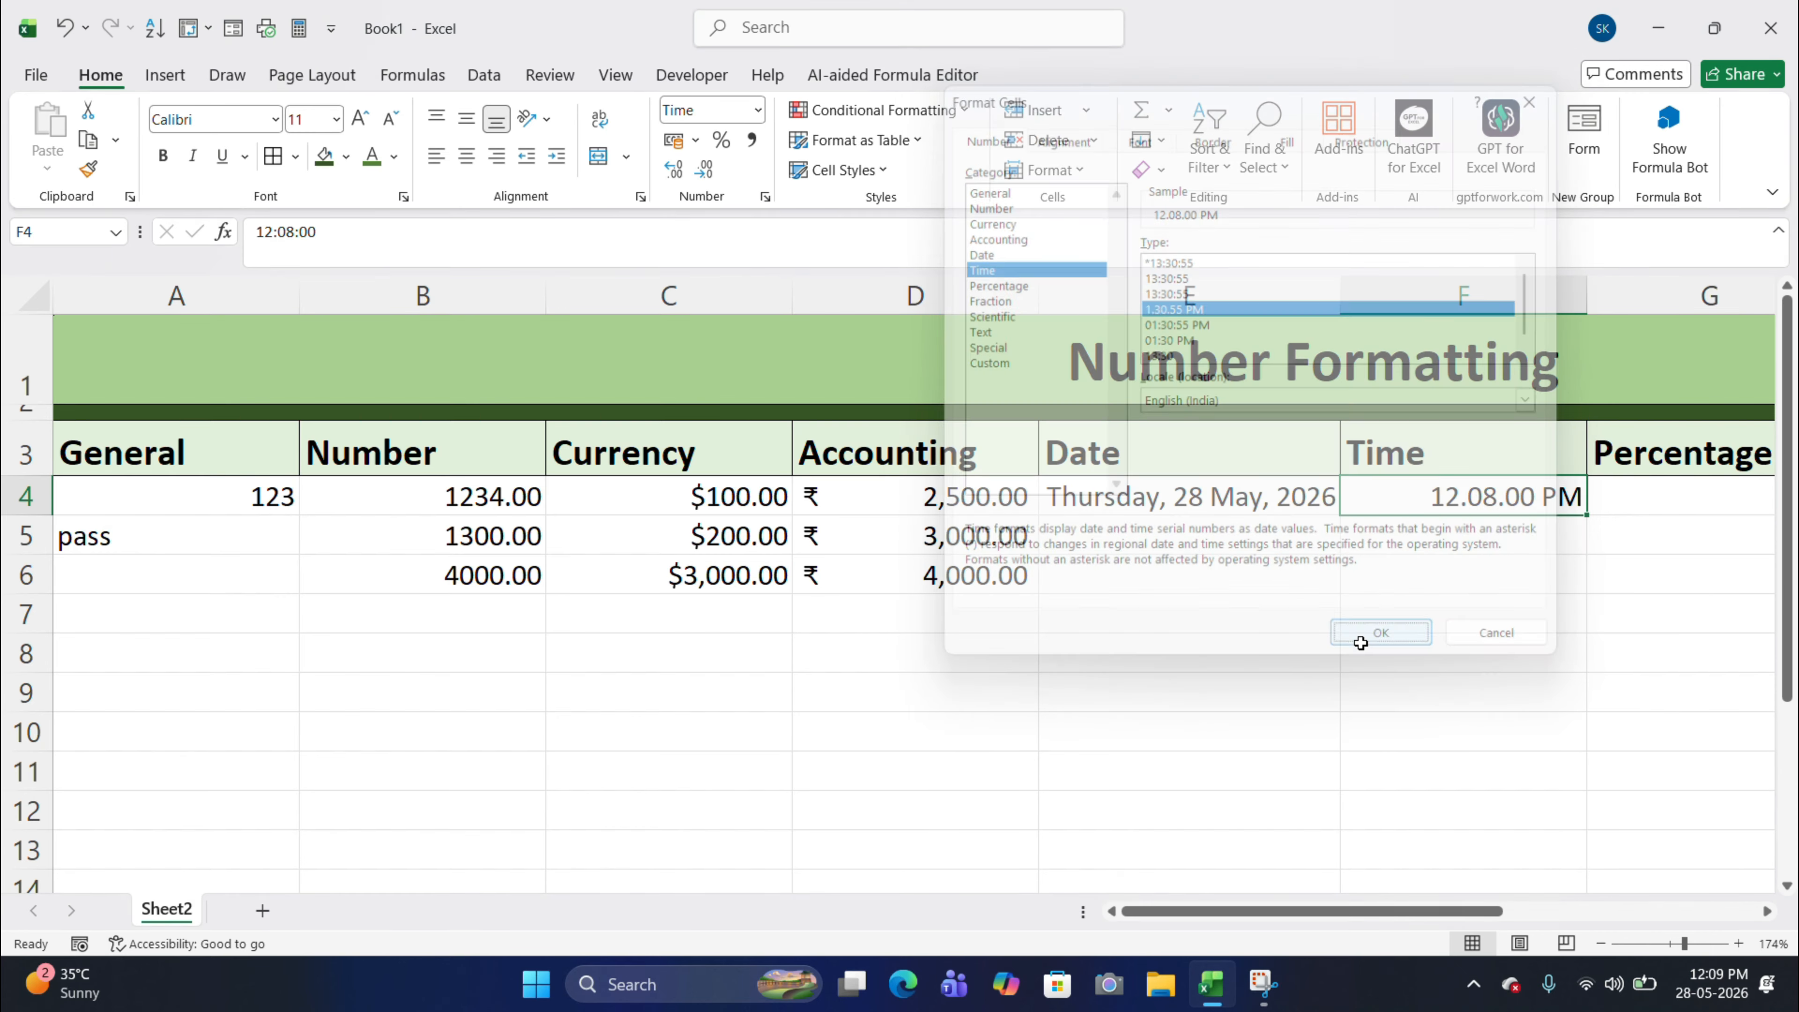
# Enter 10, 20, 30 and 40 in cells G4 to G7 under the Percentage heading.
pyautogui.click(1615, 498)
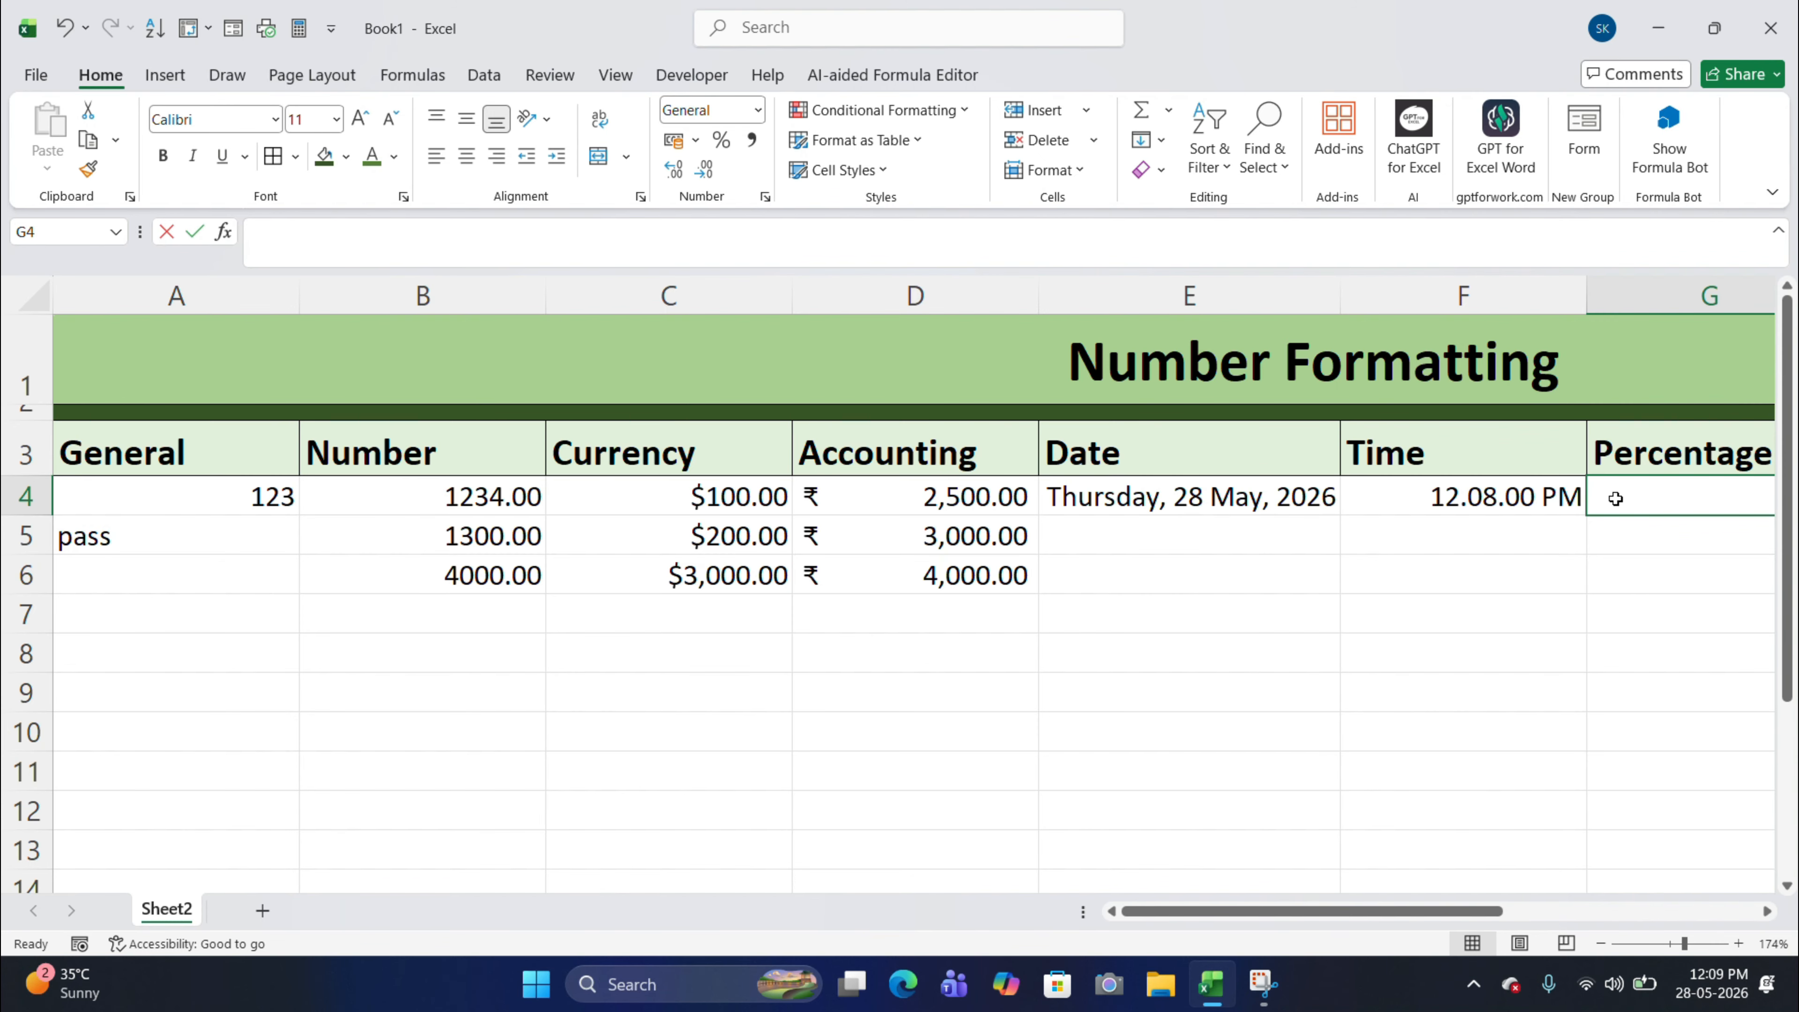
pyautogui.write('10')
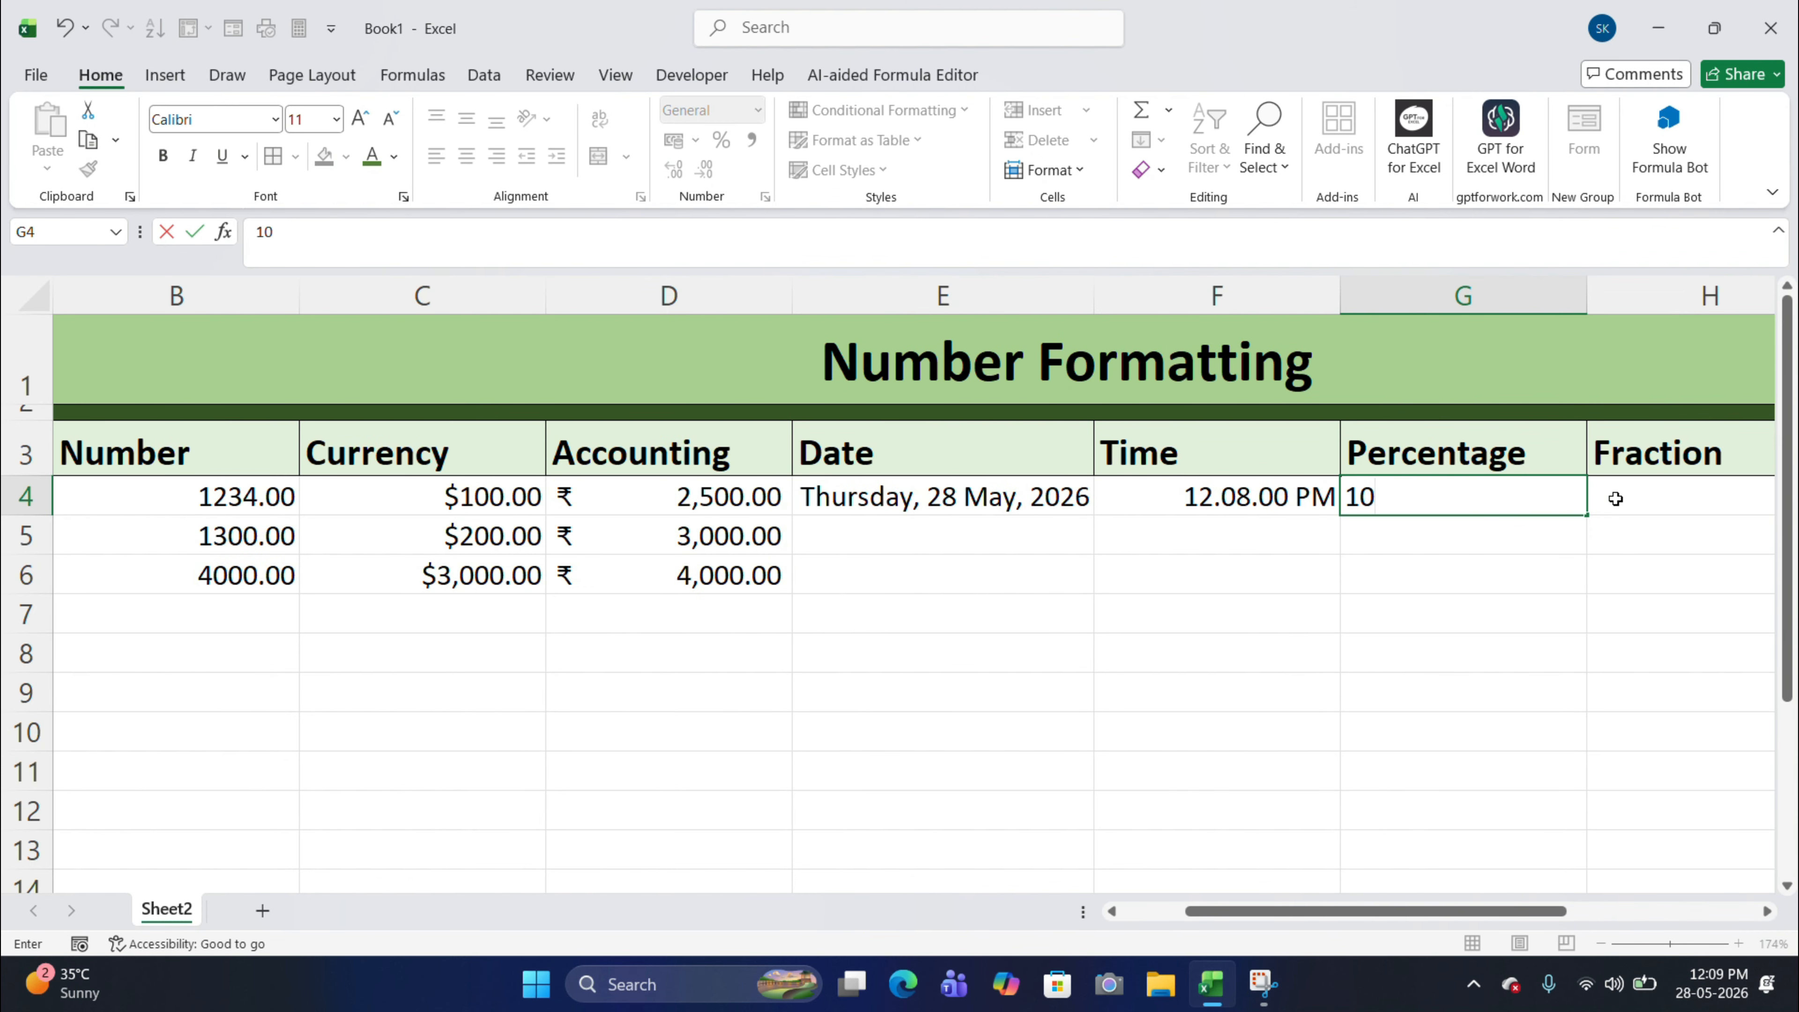
pyautogui.press('Return')
pyautogui.write('20')
pyautogui.press('Return')
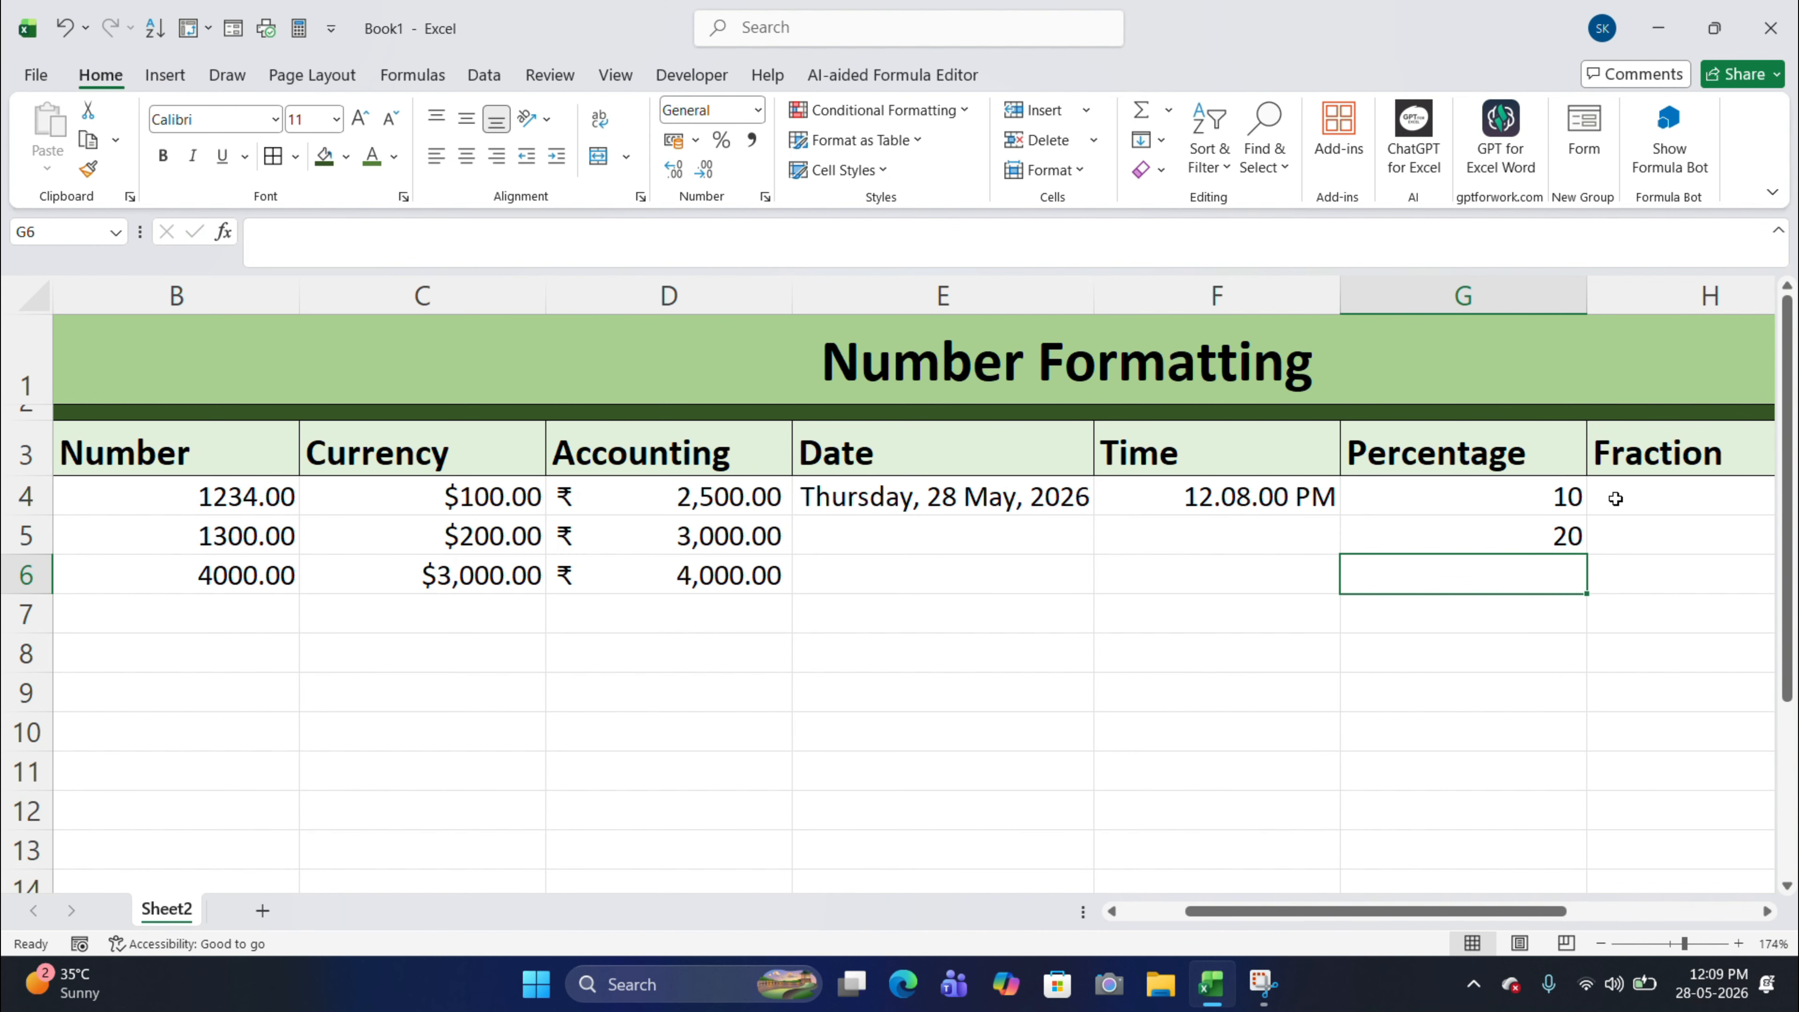
pyautogui.write('30')
pyautogui.press('Return')
pyautogui.write('40')
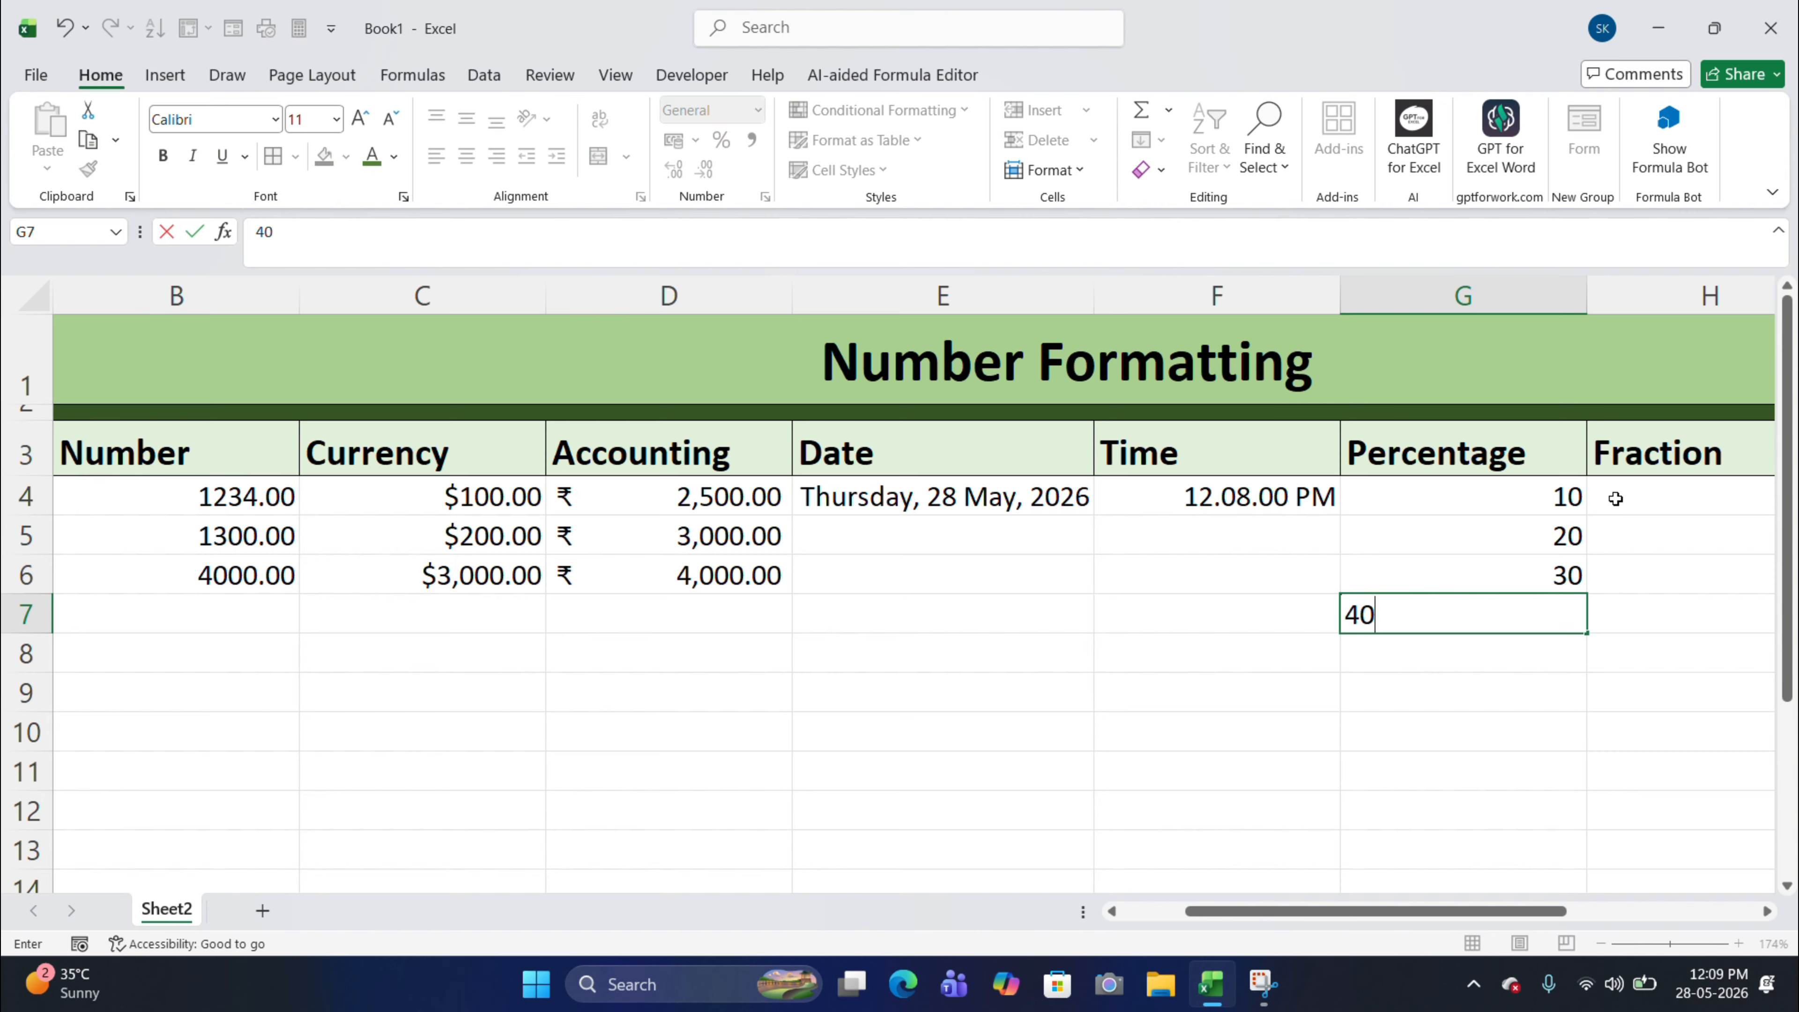
pyautogui.click(1543, 502)
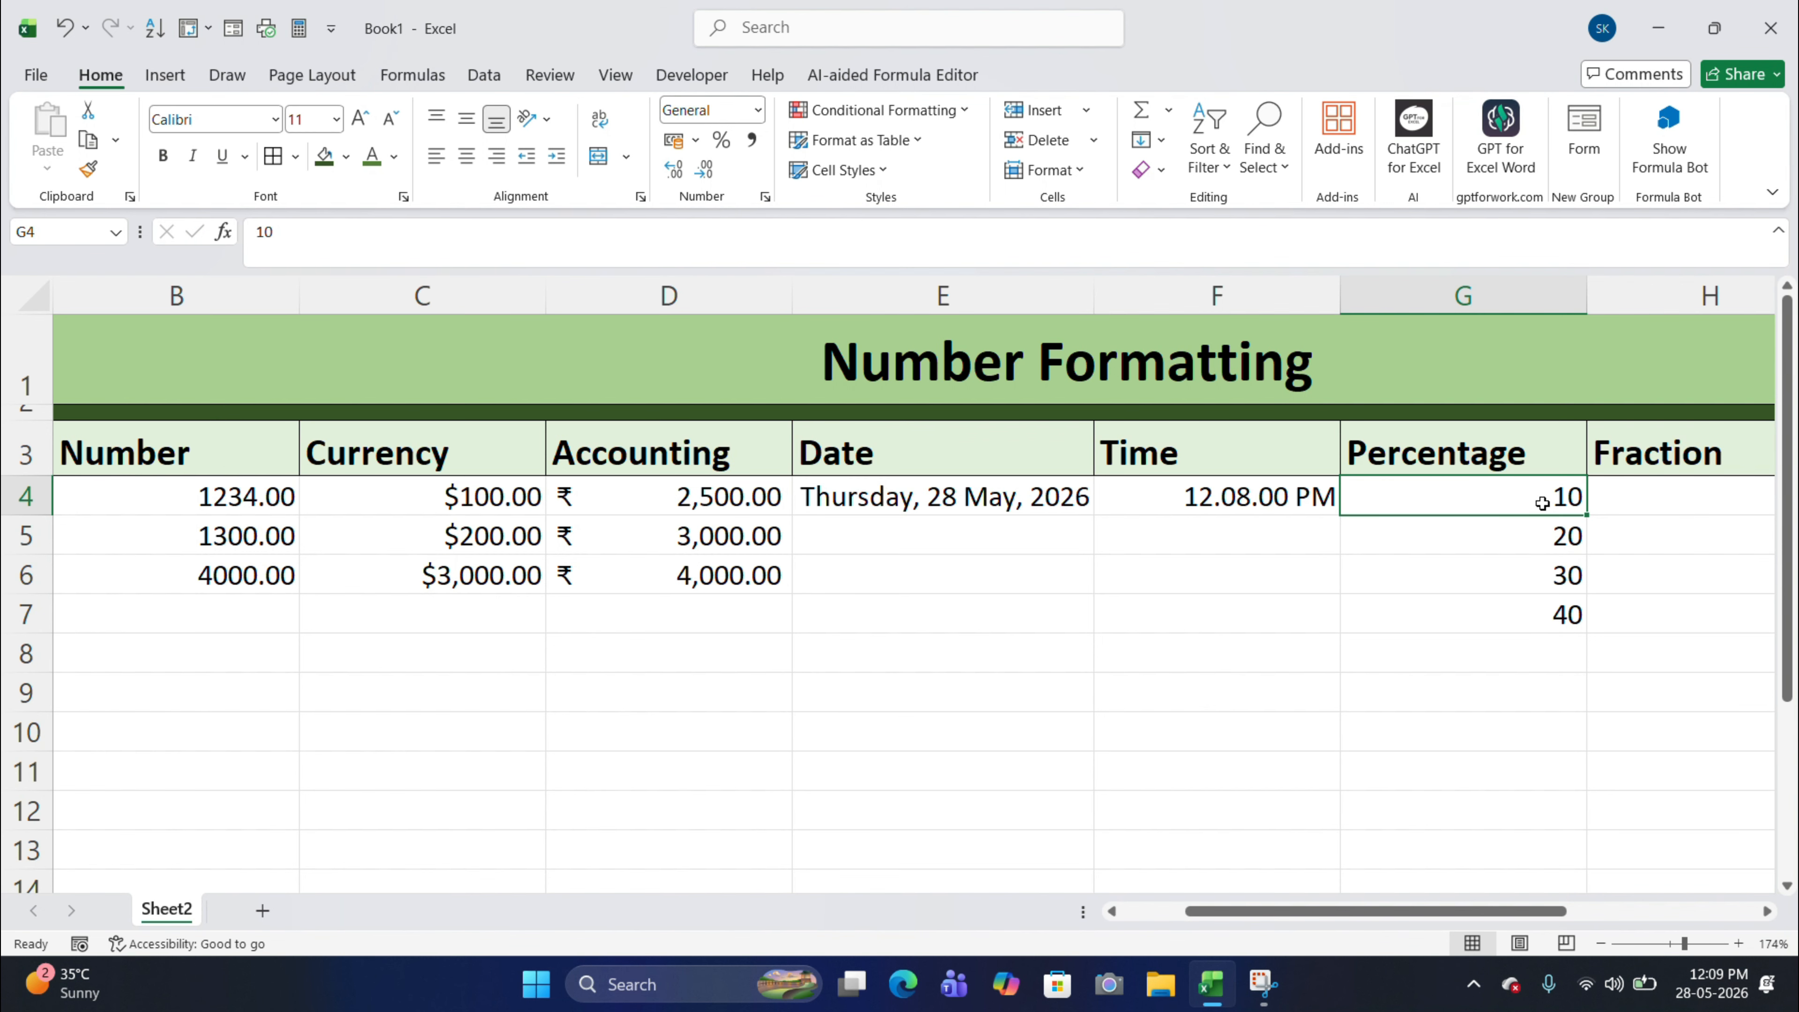
# Apply the Percentage format to cells G4 to G9.
pyautogui.moveTo(1543, 503); pyautogui.dragTo(1562, 698)
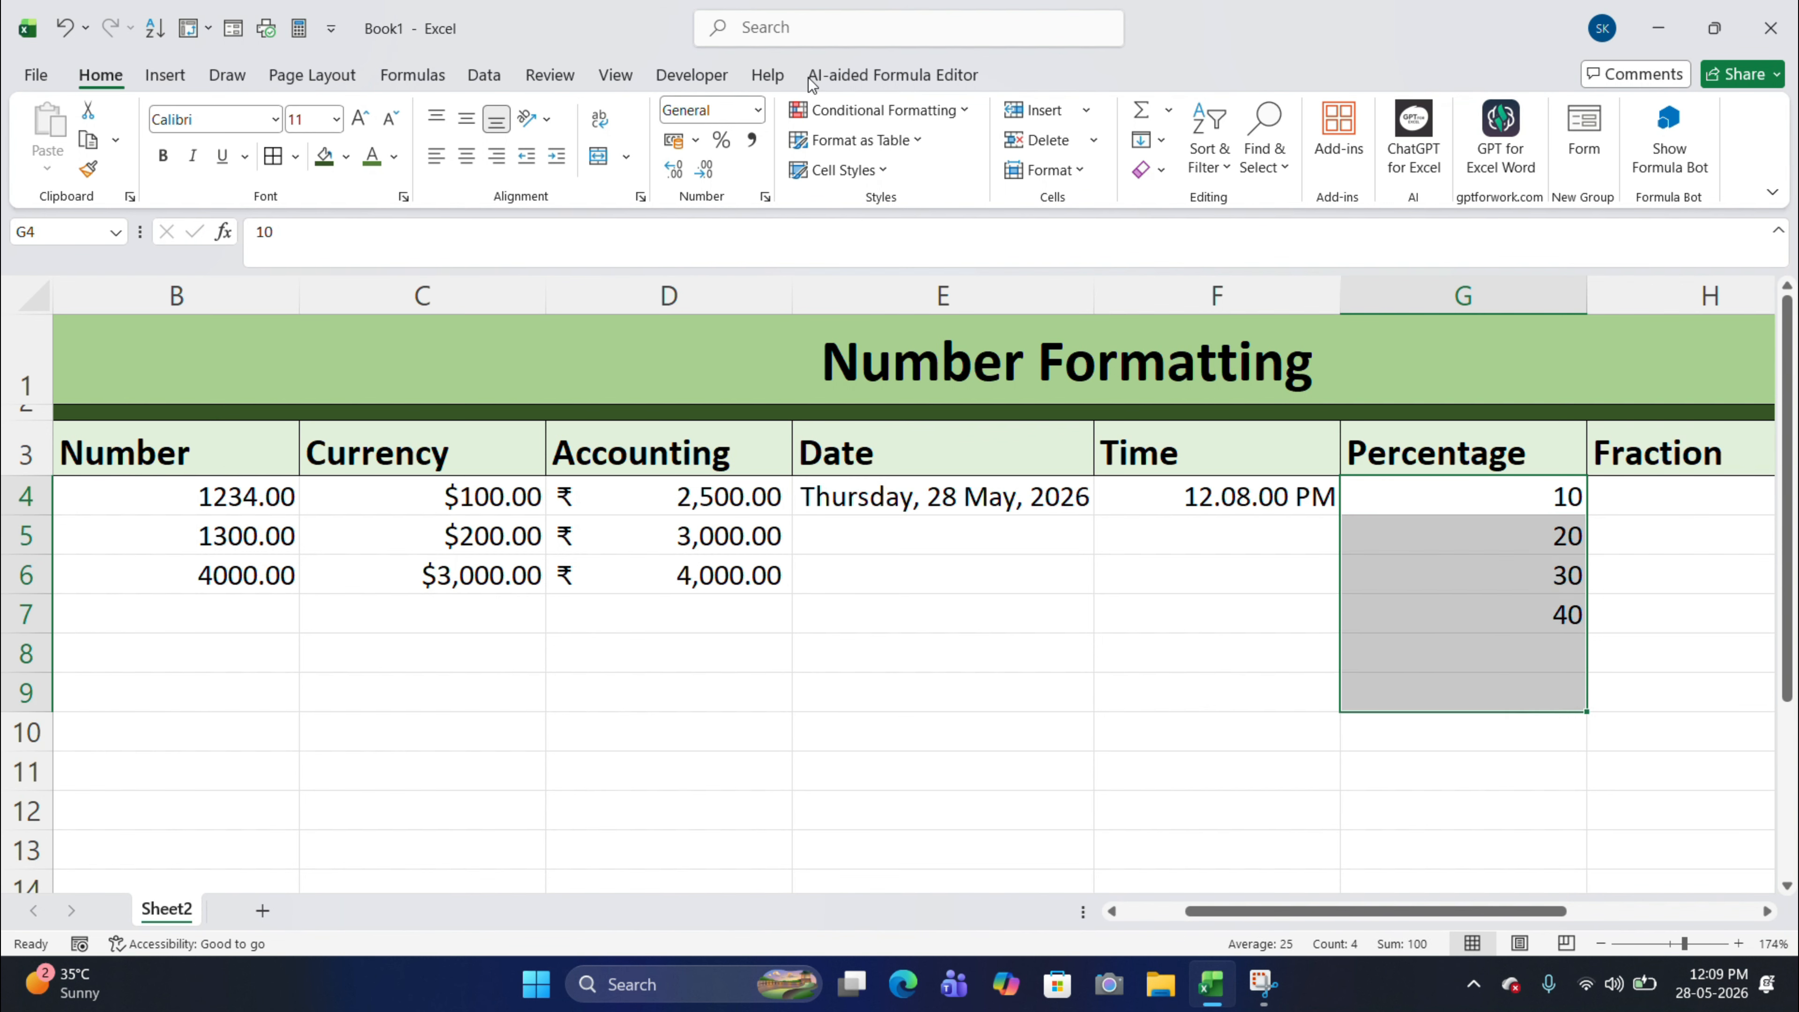
pyautogui.click(970, 109)
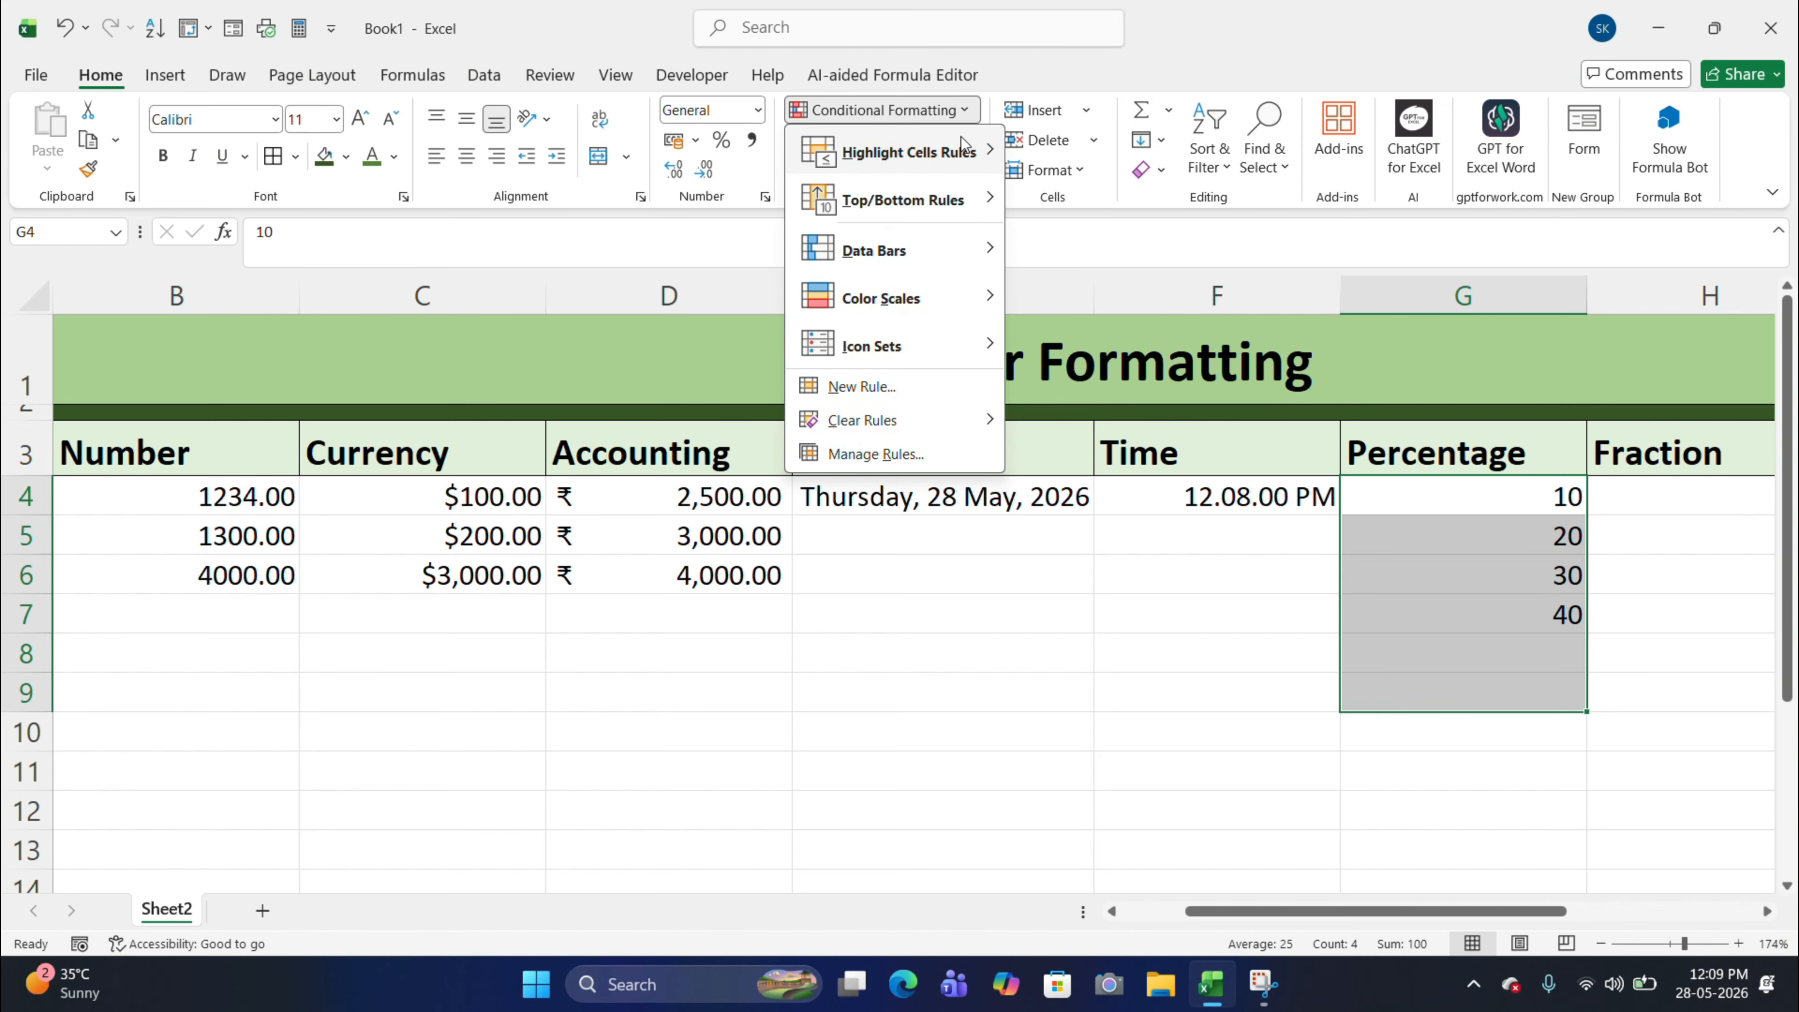
pyautogui.click(757, 110)
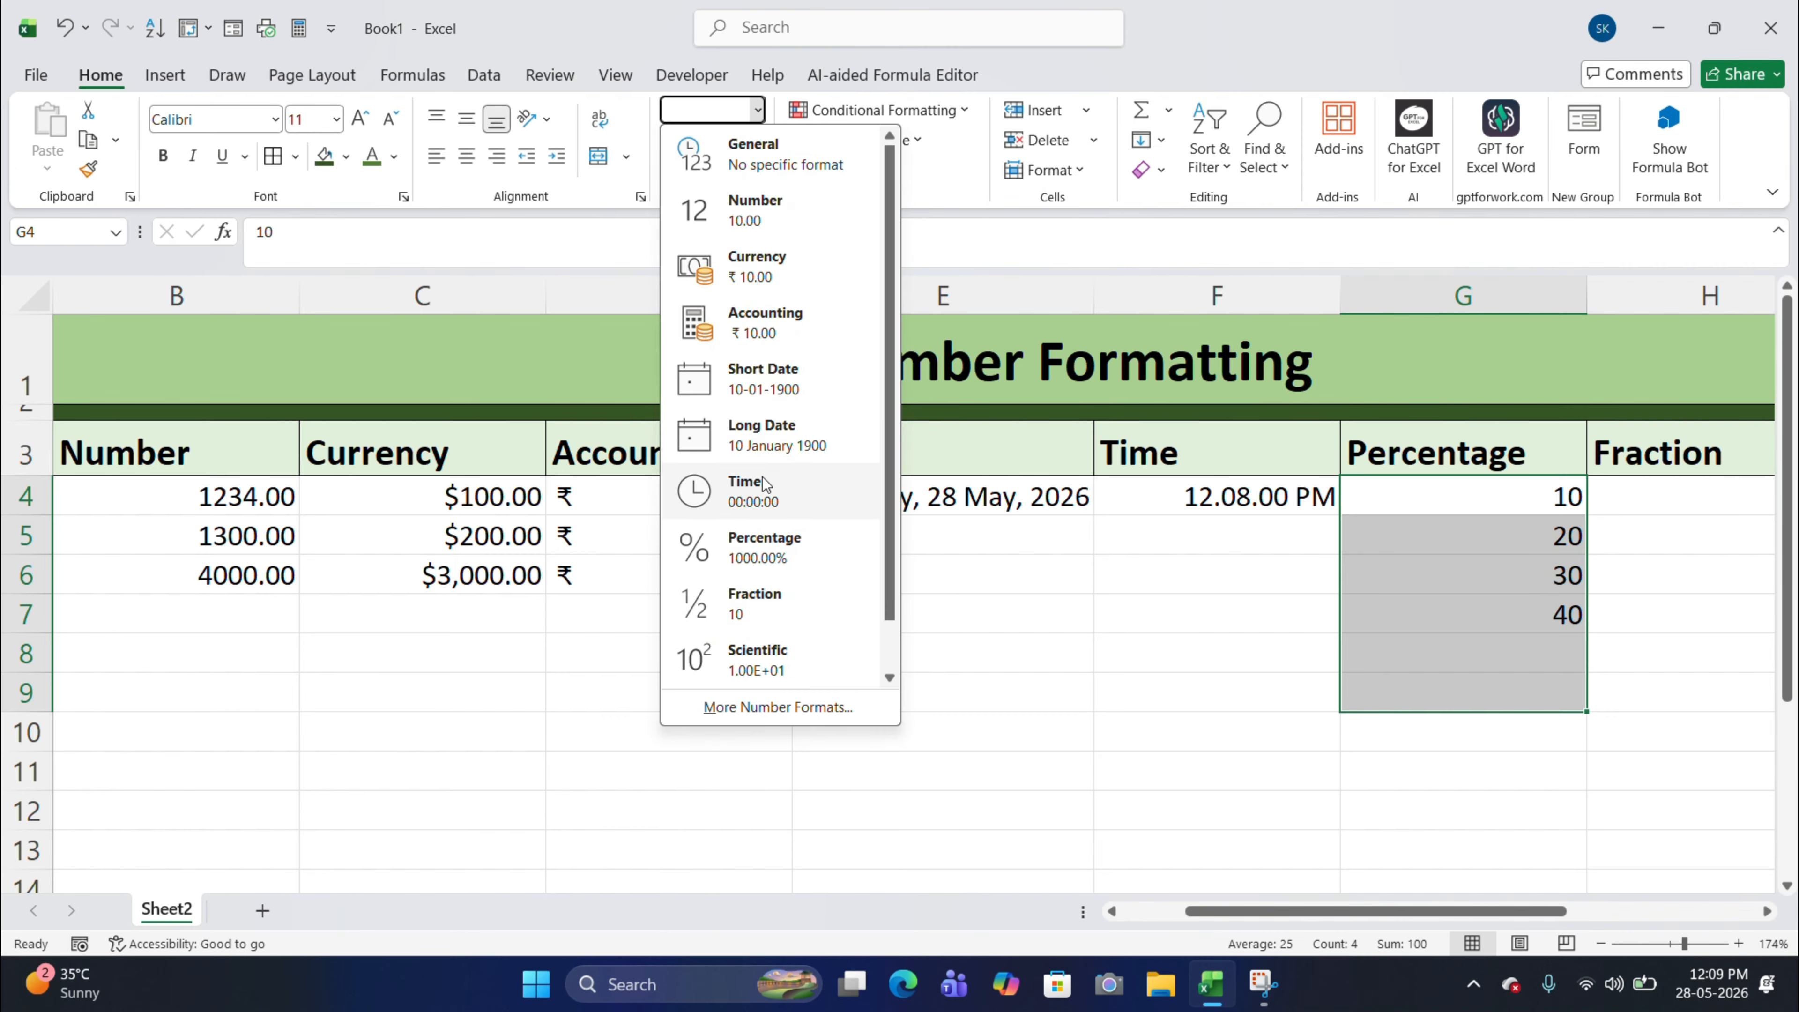
pyautogui.click(754, 567)
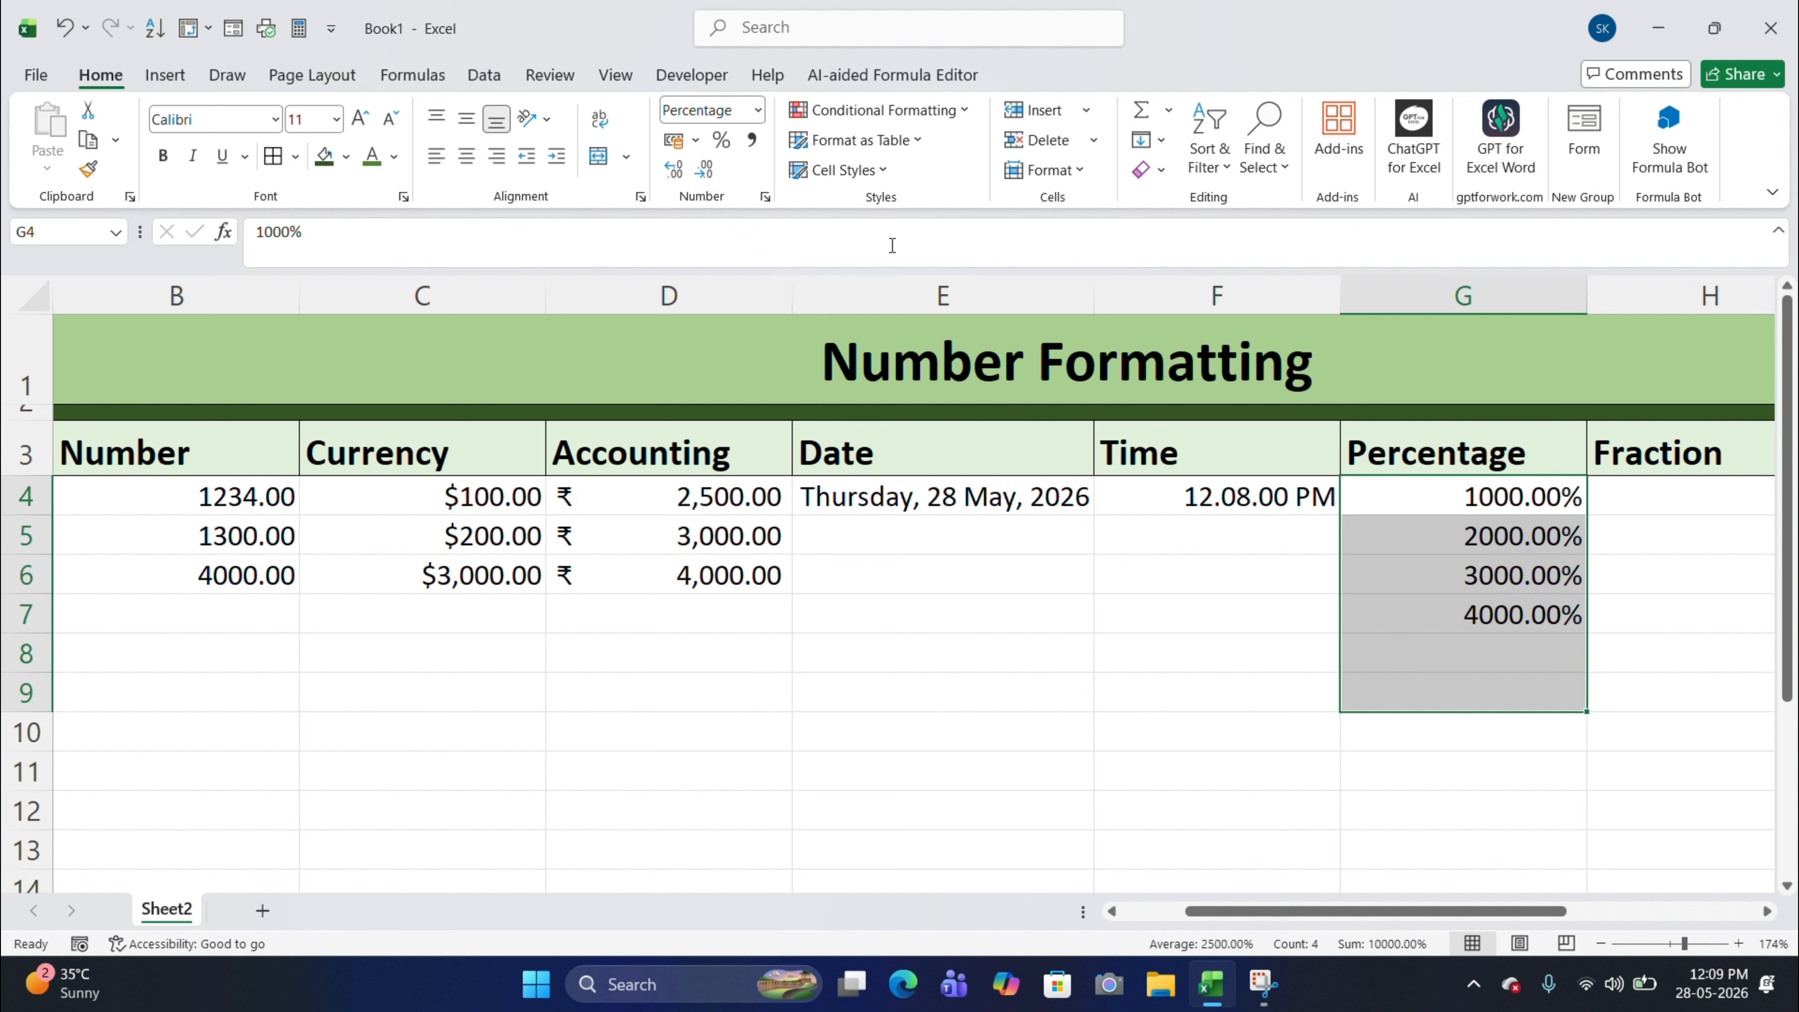
# Increase the percentages in G4 to G9 to four decimal places and reduce them to none.
pyautogui.click(674, 170)
pyautogui.click(674, 170)
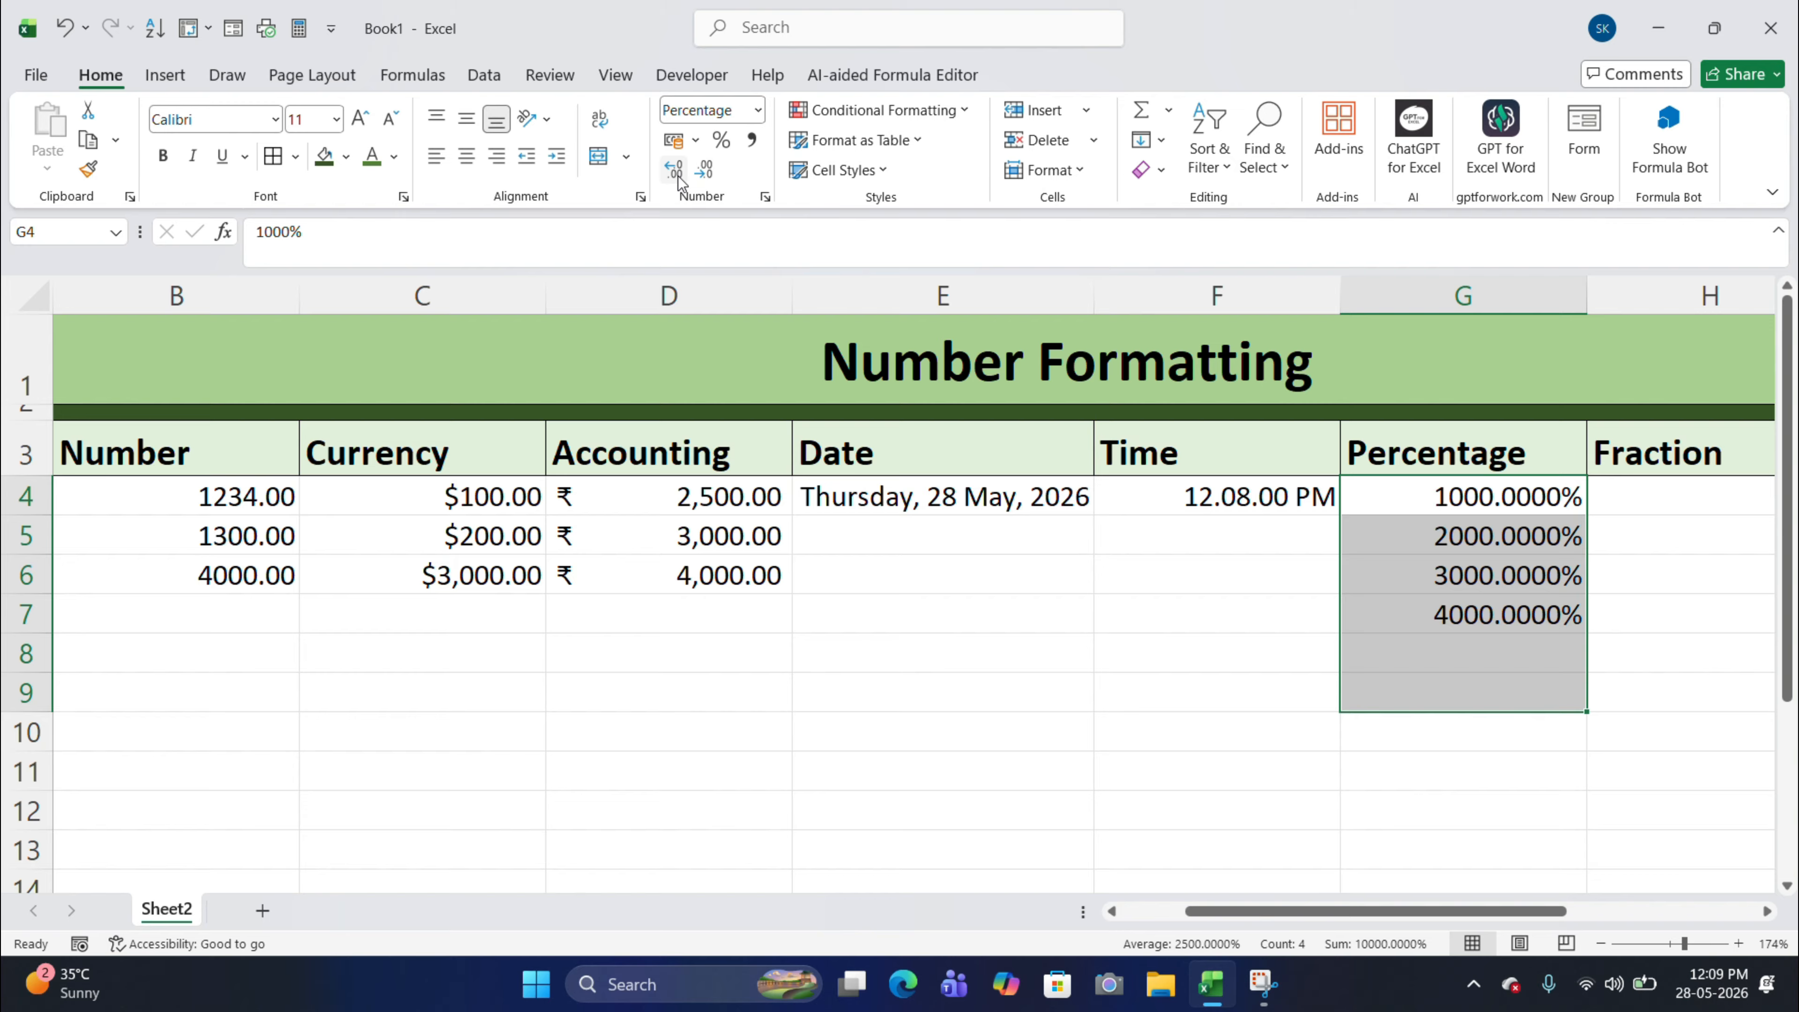
pyautogui.click(703, 173)
pyautogui.click(703, 173)
pyautogui.click(703, 173)
pyautogui.click(703, 173)
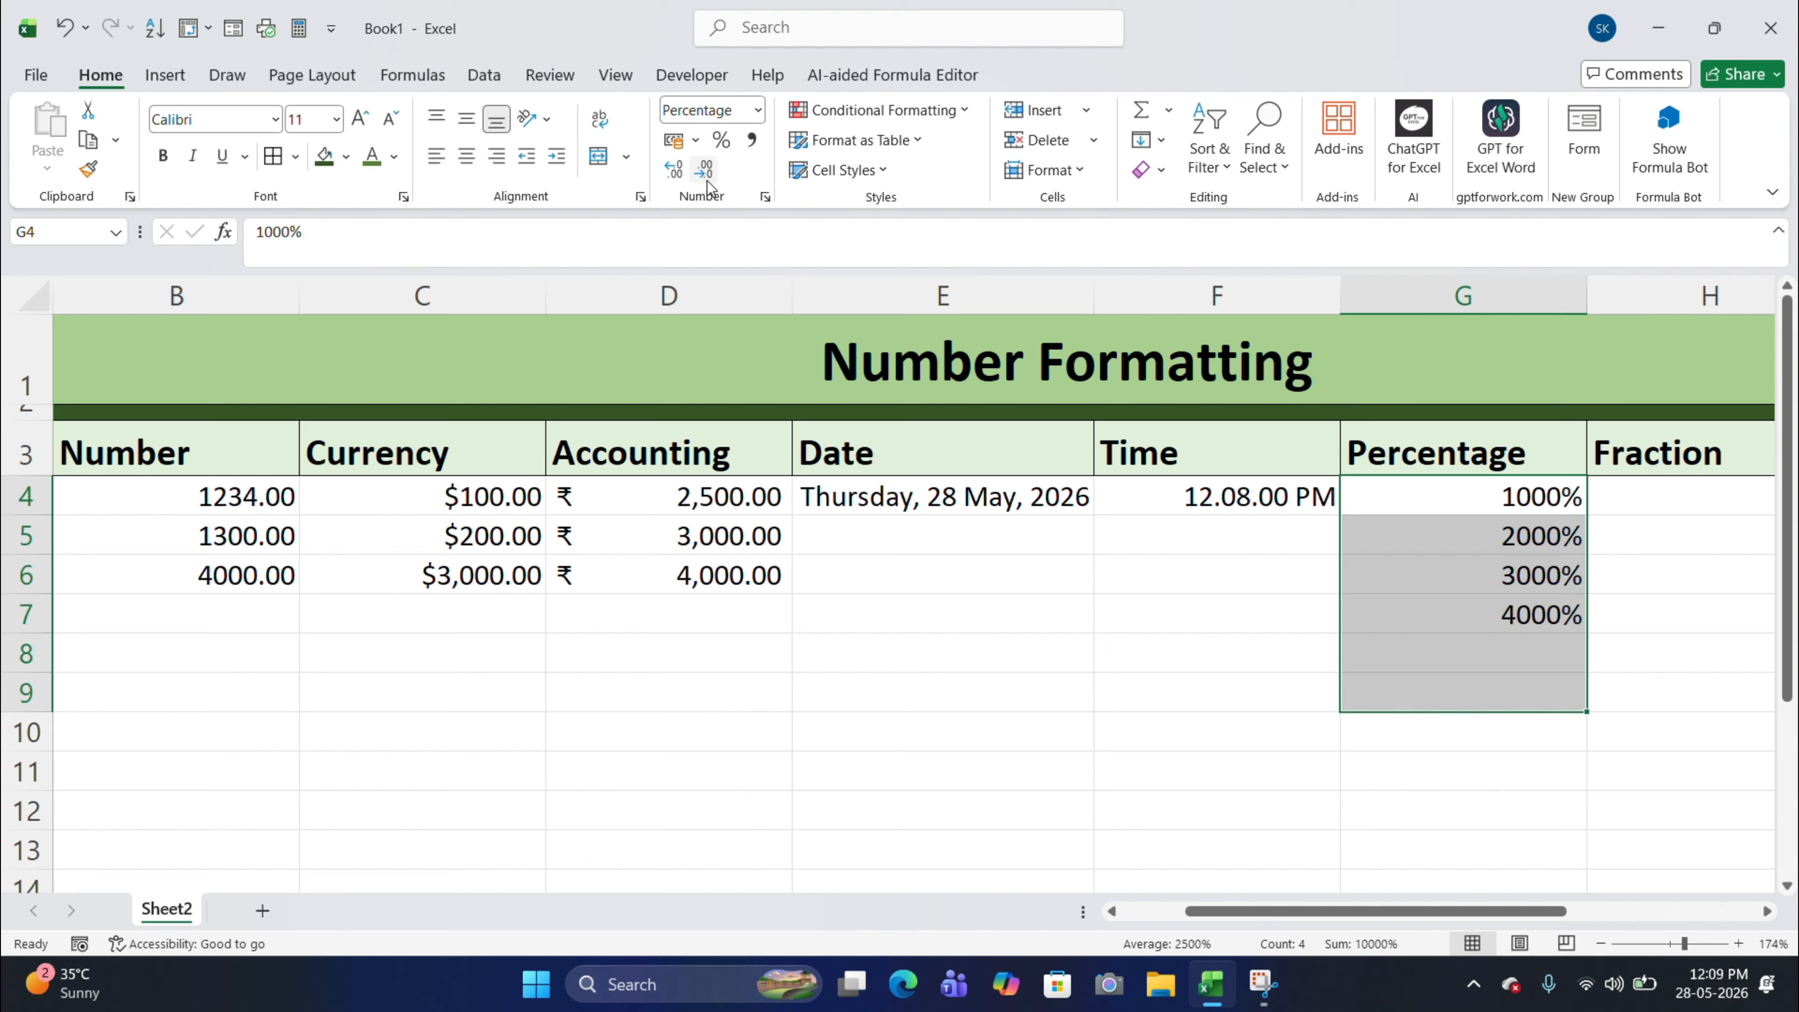
# Set the percentages in cells G4 to G8 to two decimal places through the Format Cells settings.
pyautogui.click(1301, 709)
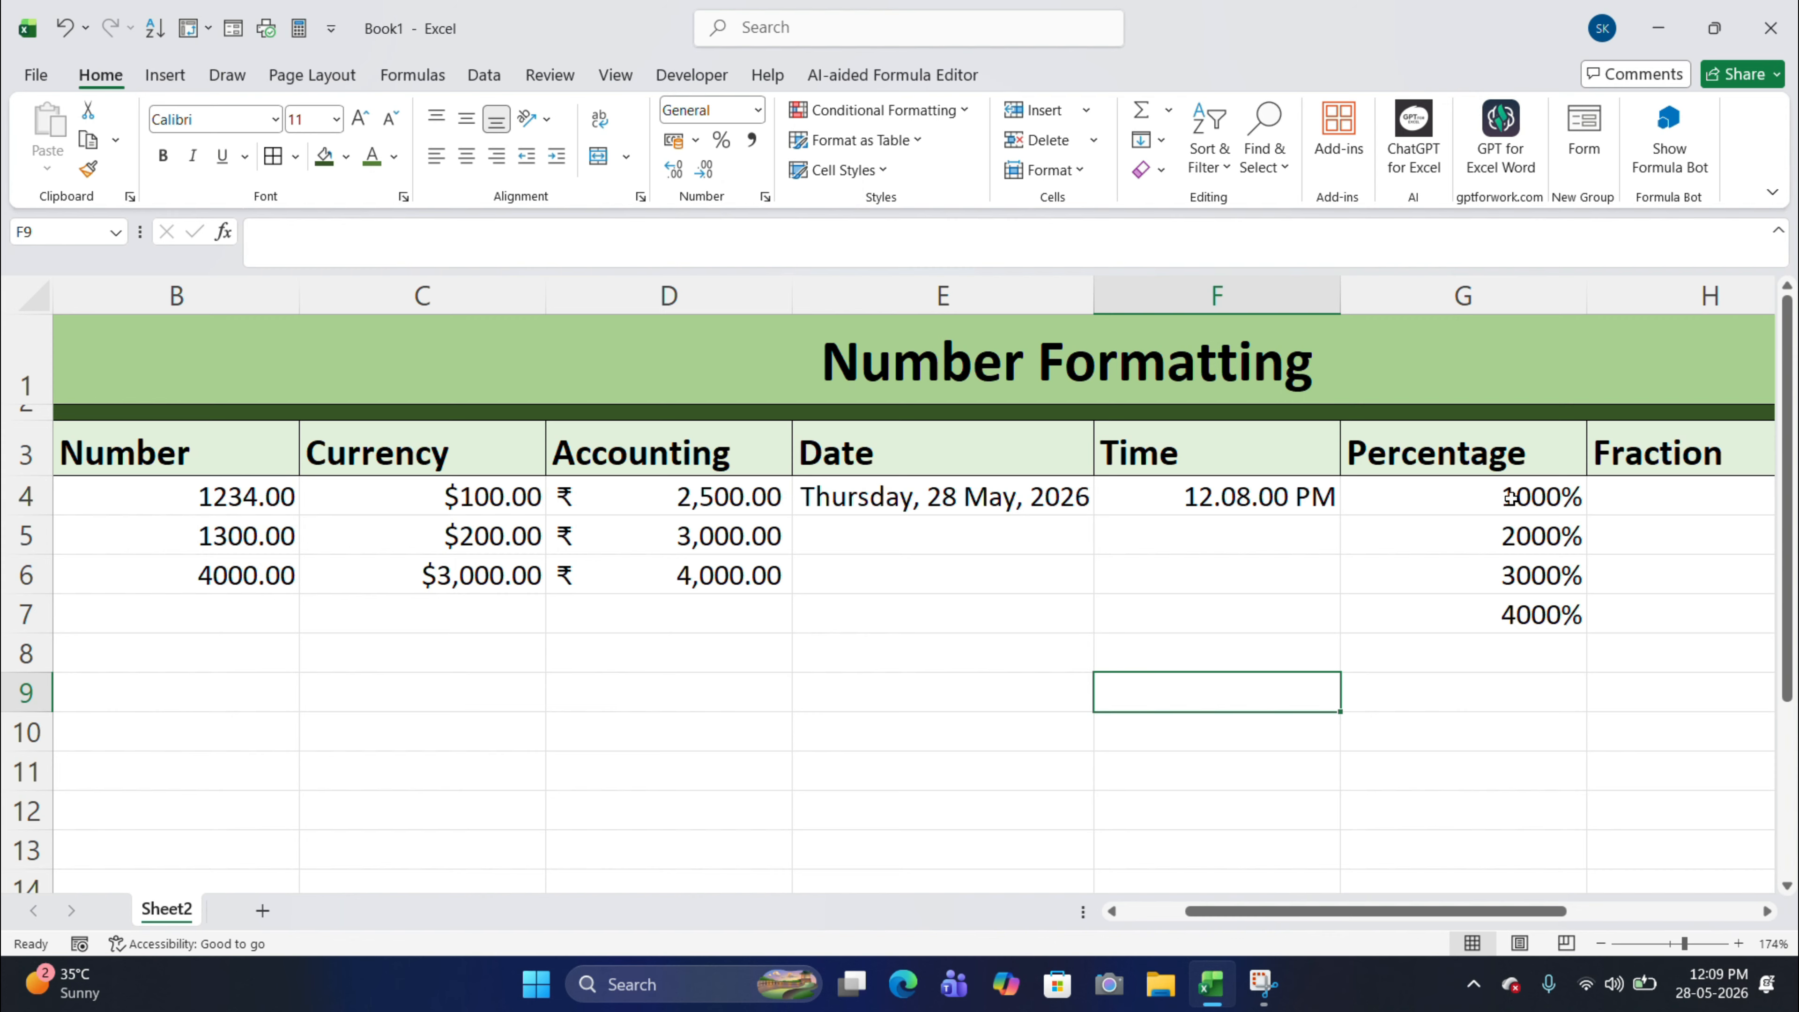
pyautogui.moveTo(1508, 499); pyautogui.dragTo(1492, 653)
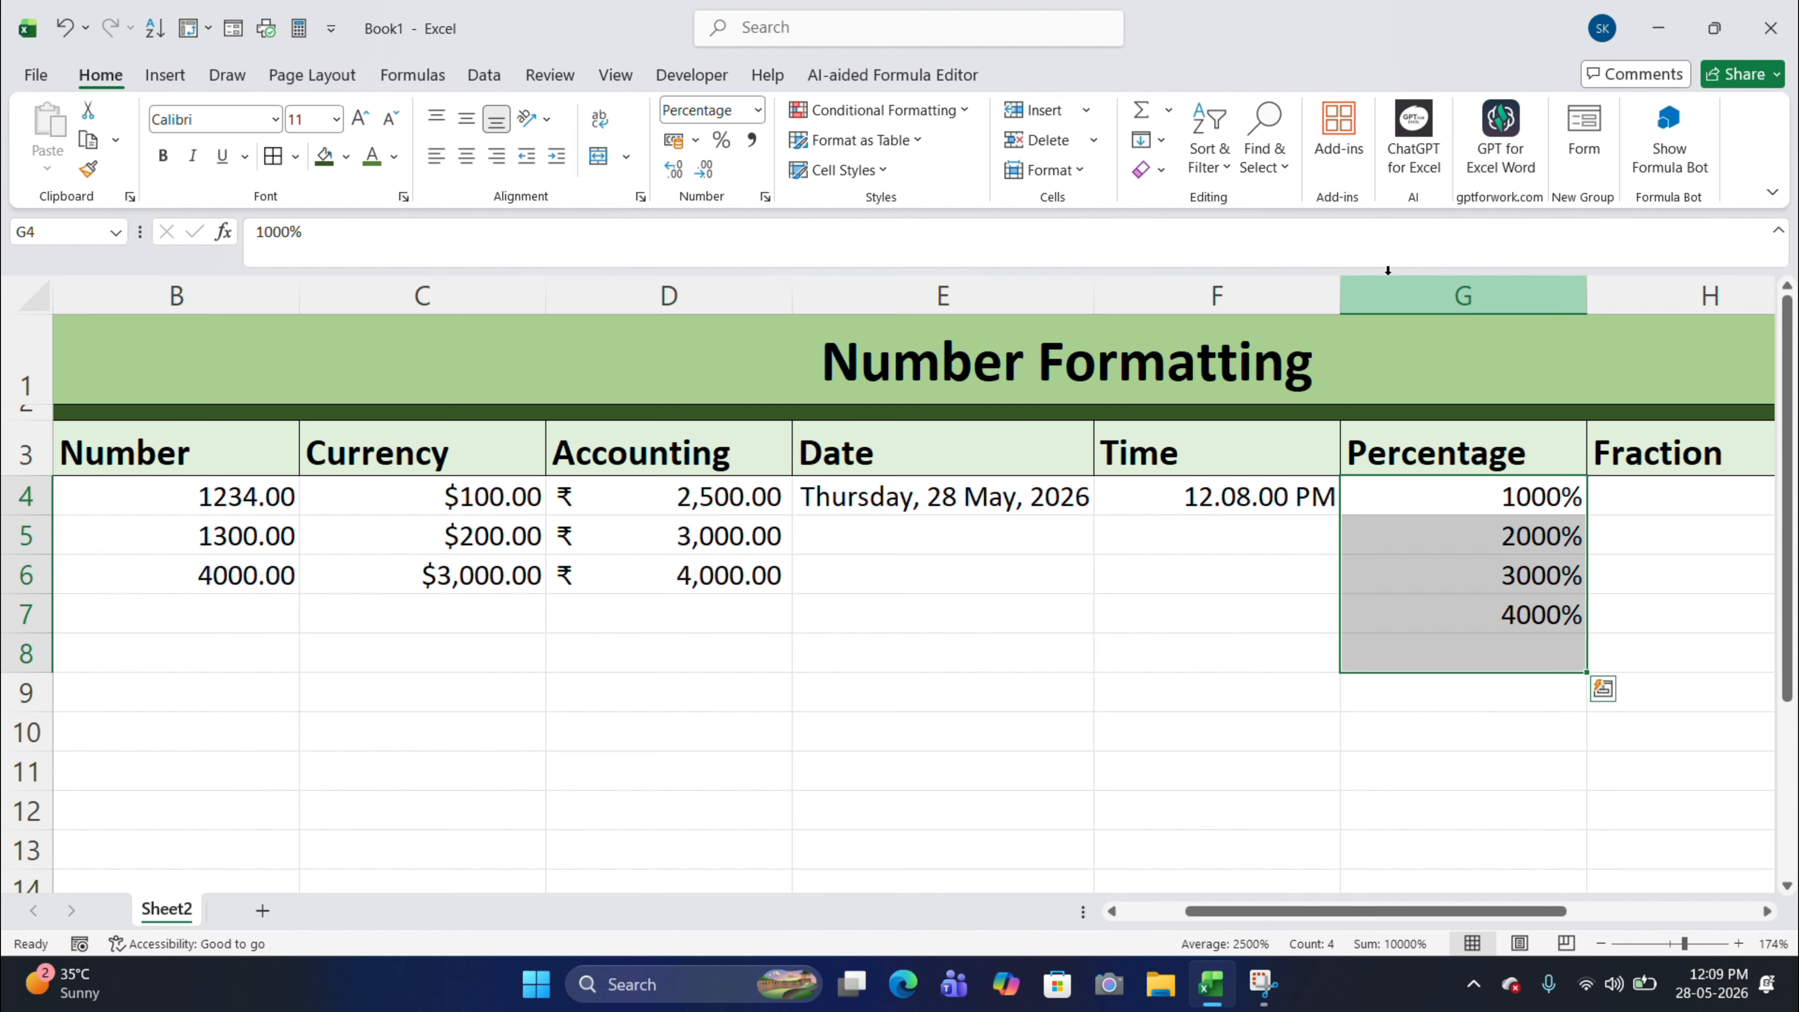
pyautogui.click(758, 110)
pyautogui.click(767, 701)
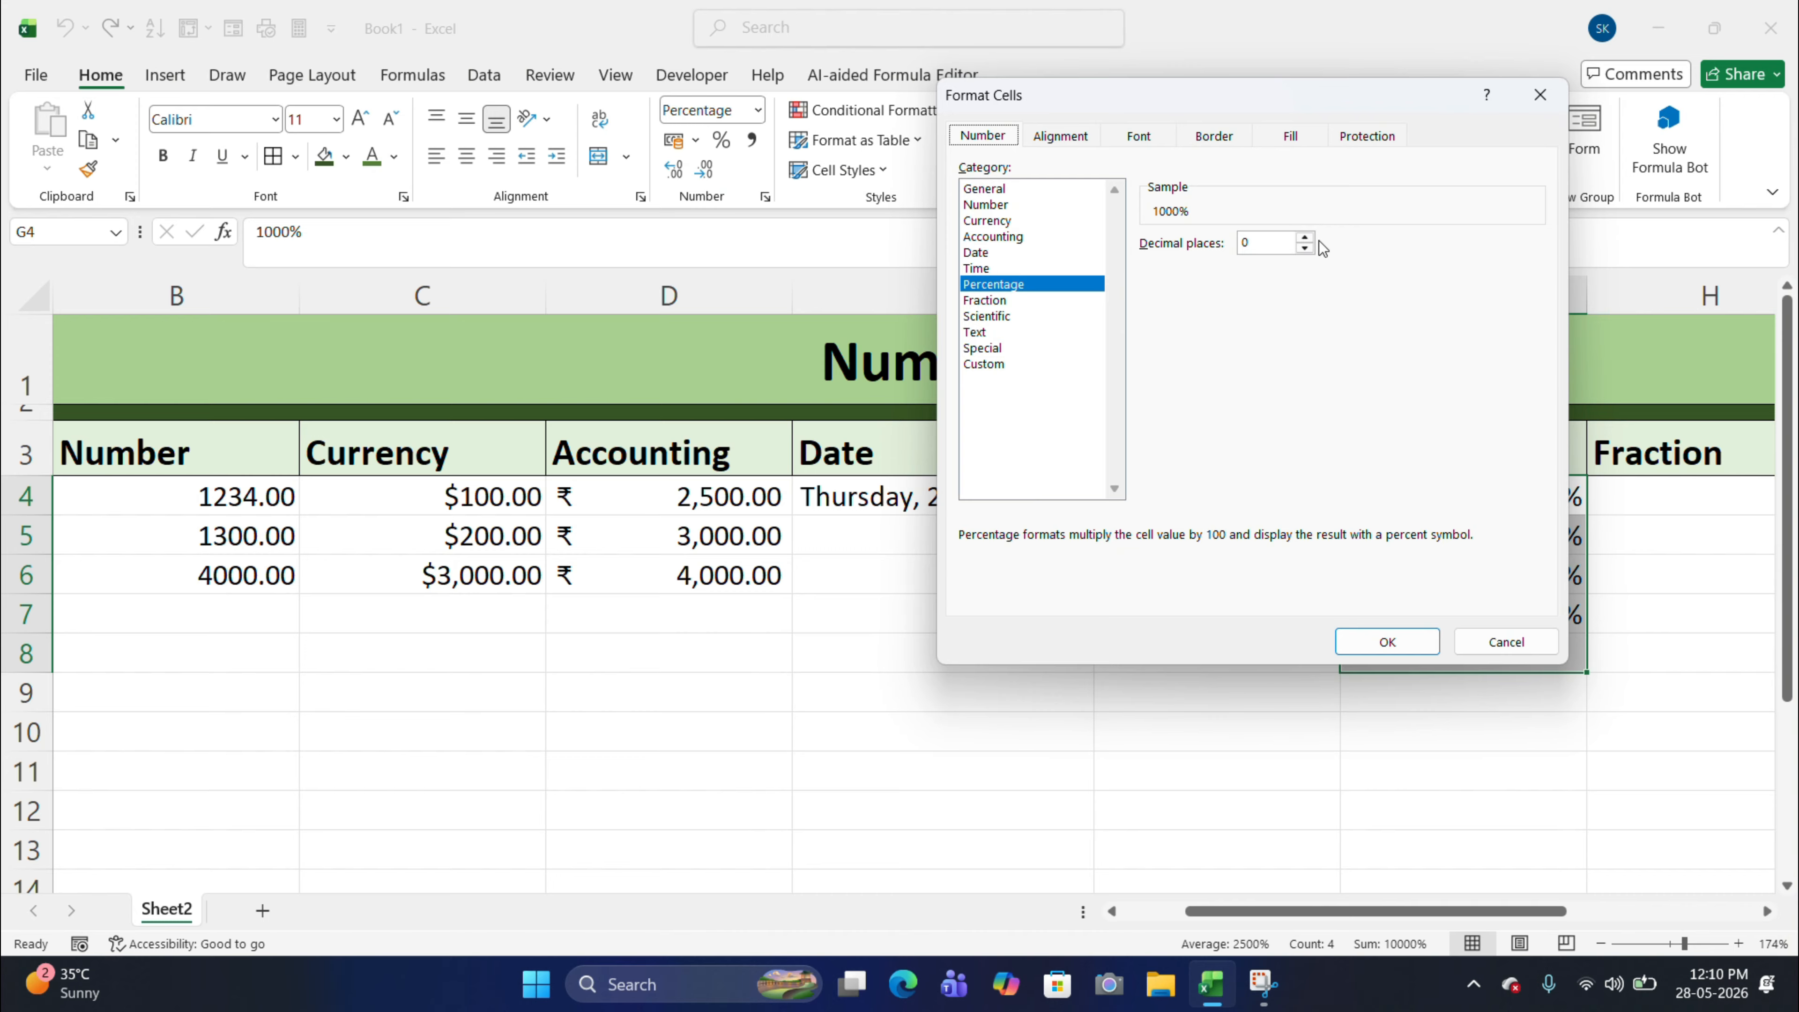
pyautogui.click(1304, 239)
pyautogui.click(1414, 645)
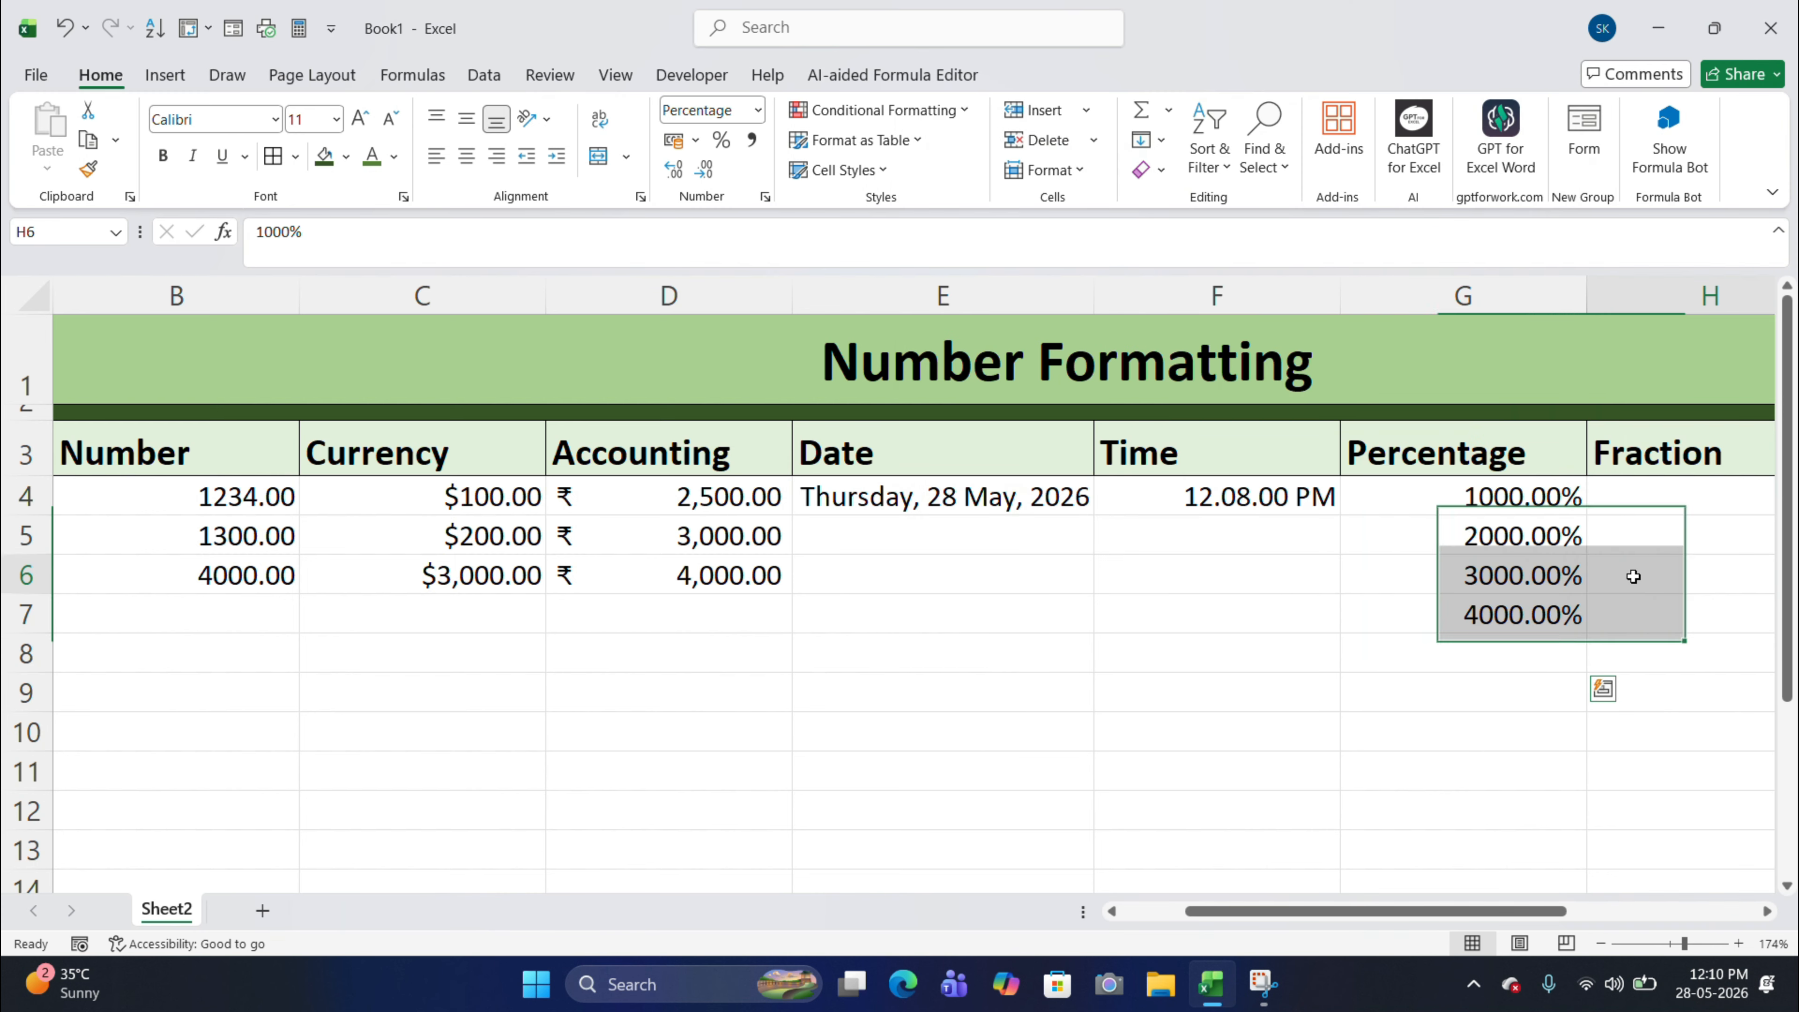
# Enter .25 in cell H4 under the Fraction heading.
pyautogui.click(1631, 575)
pyautogui.click(1624, 489)
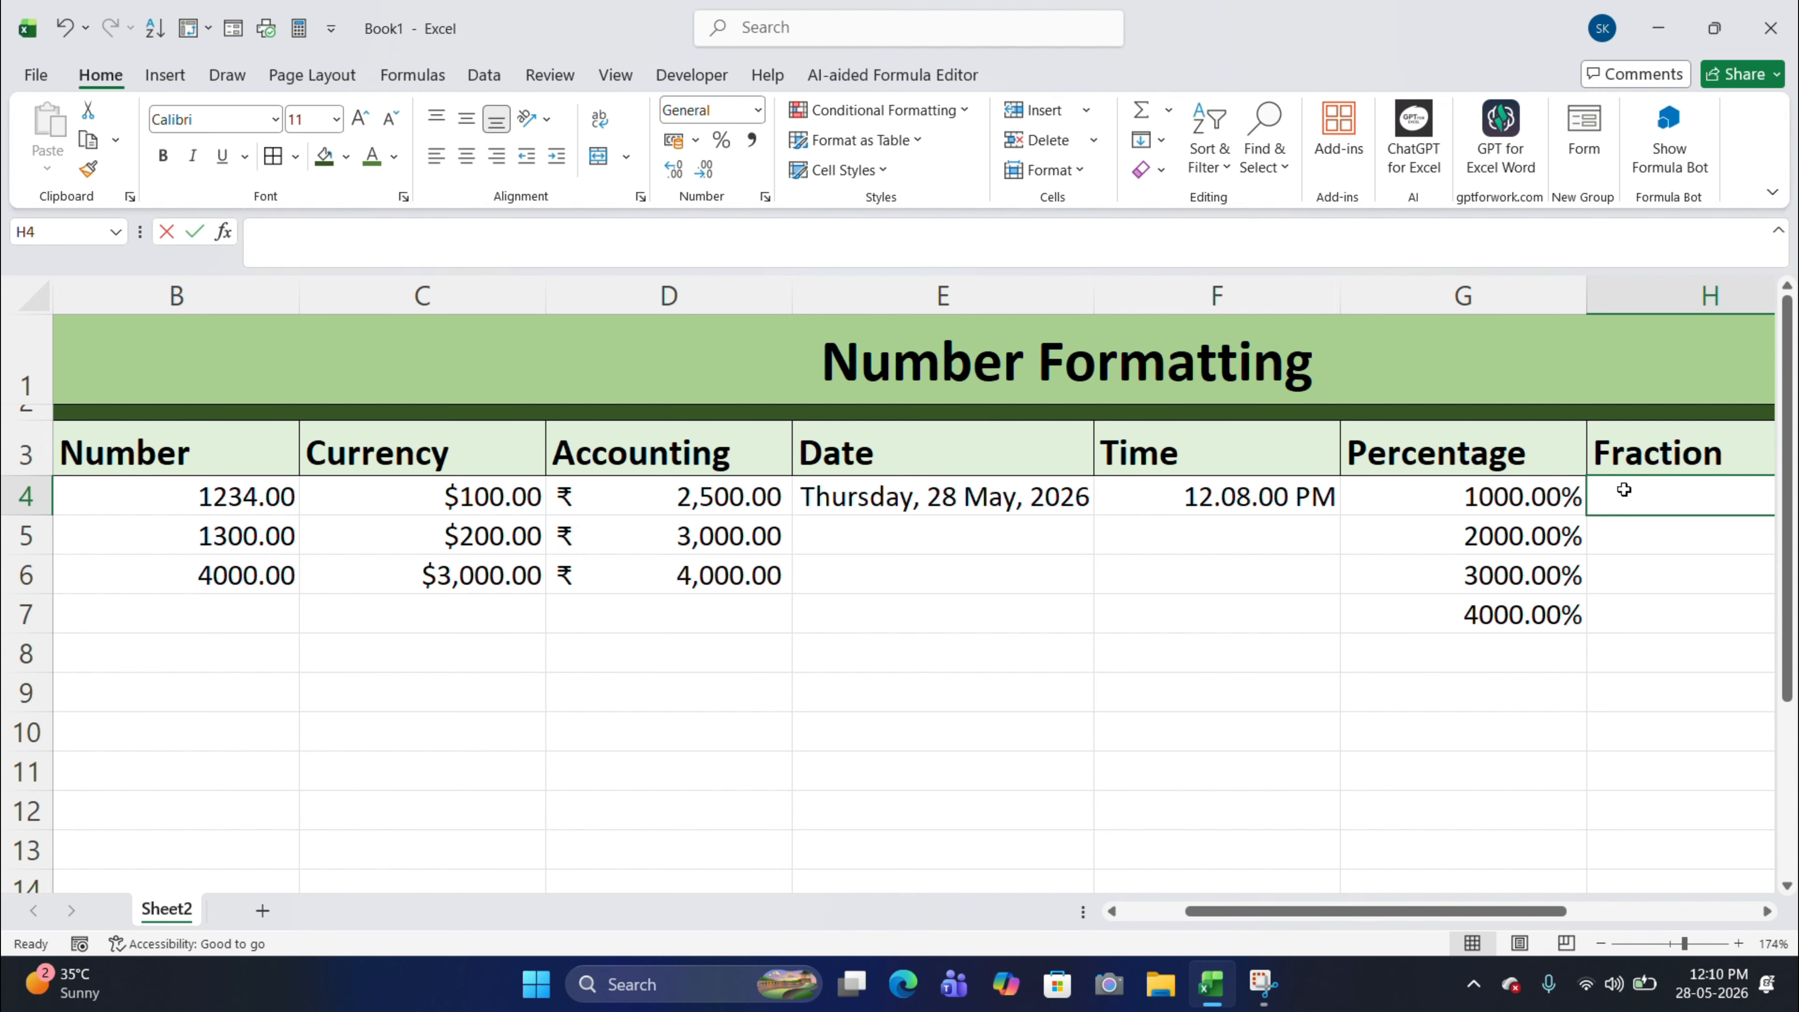
pyautogui.write('.25')
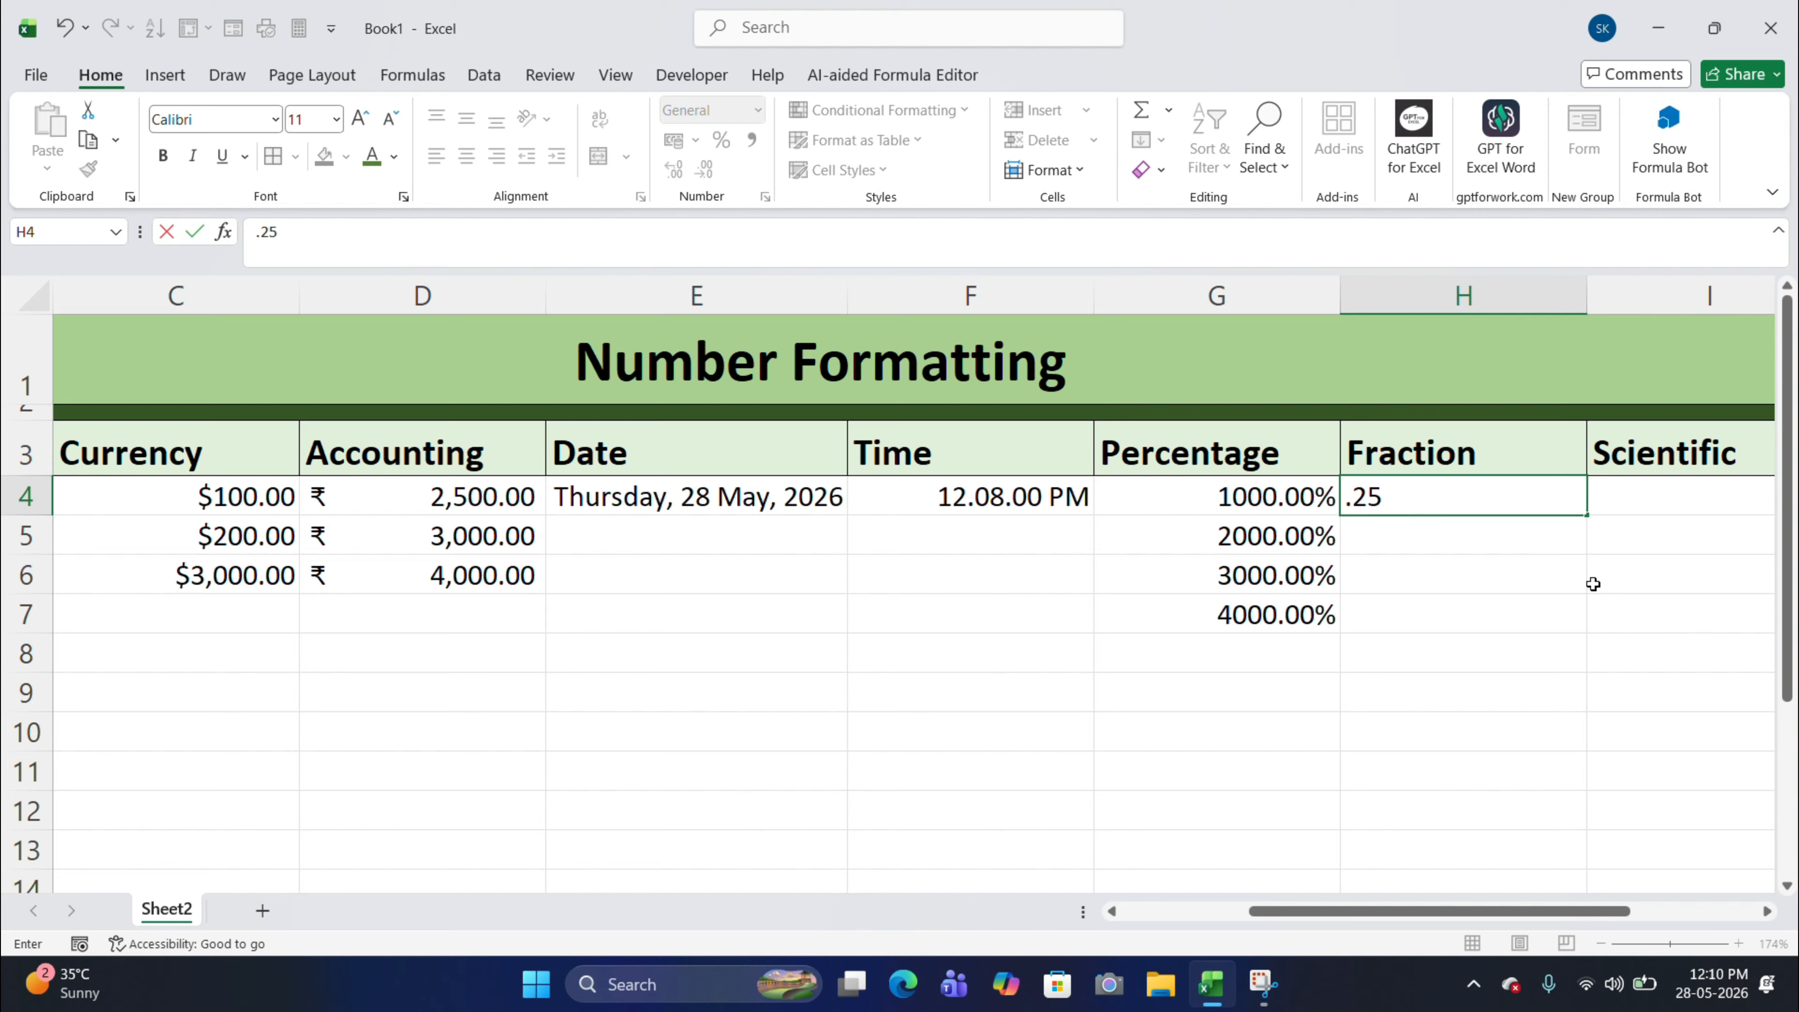
pyautogui.click(1486, 561)
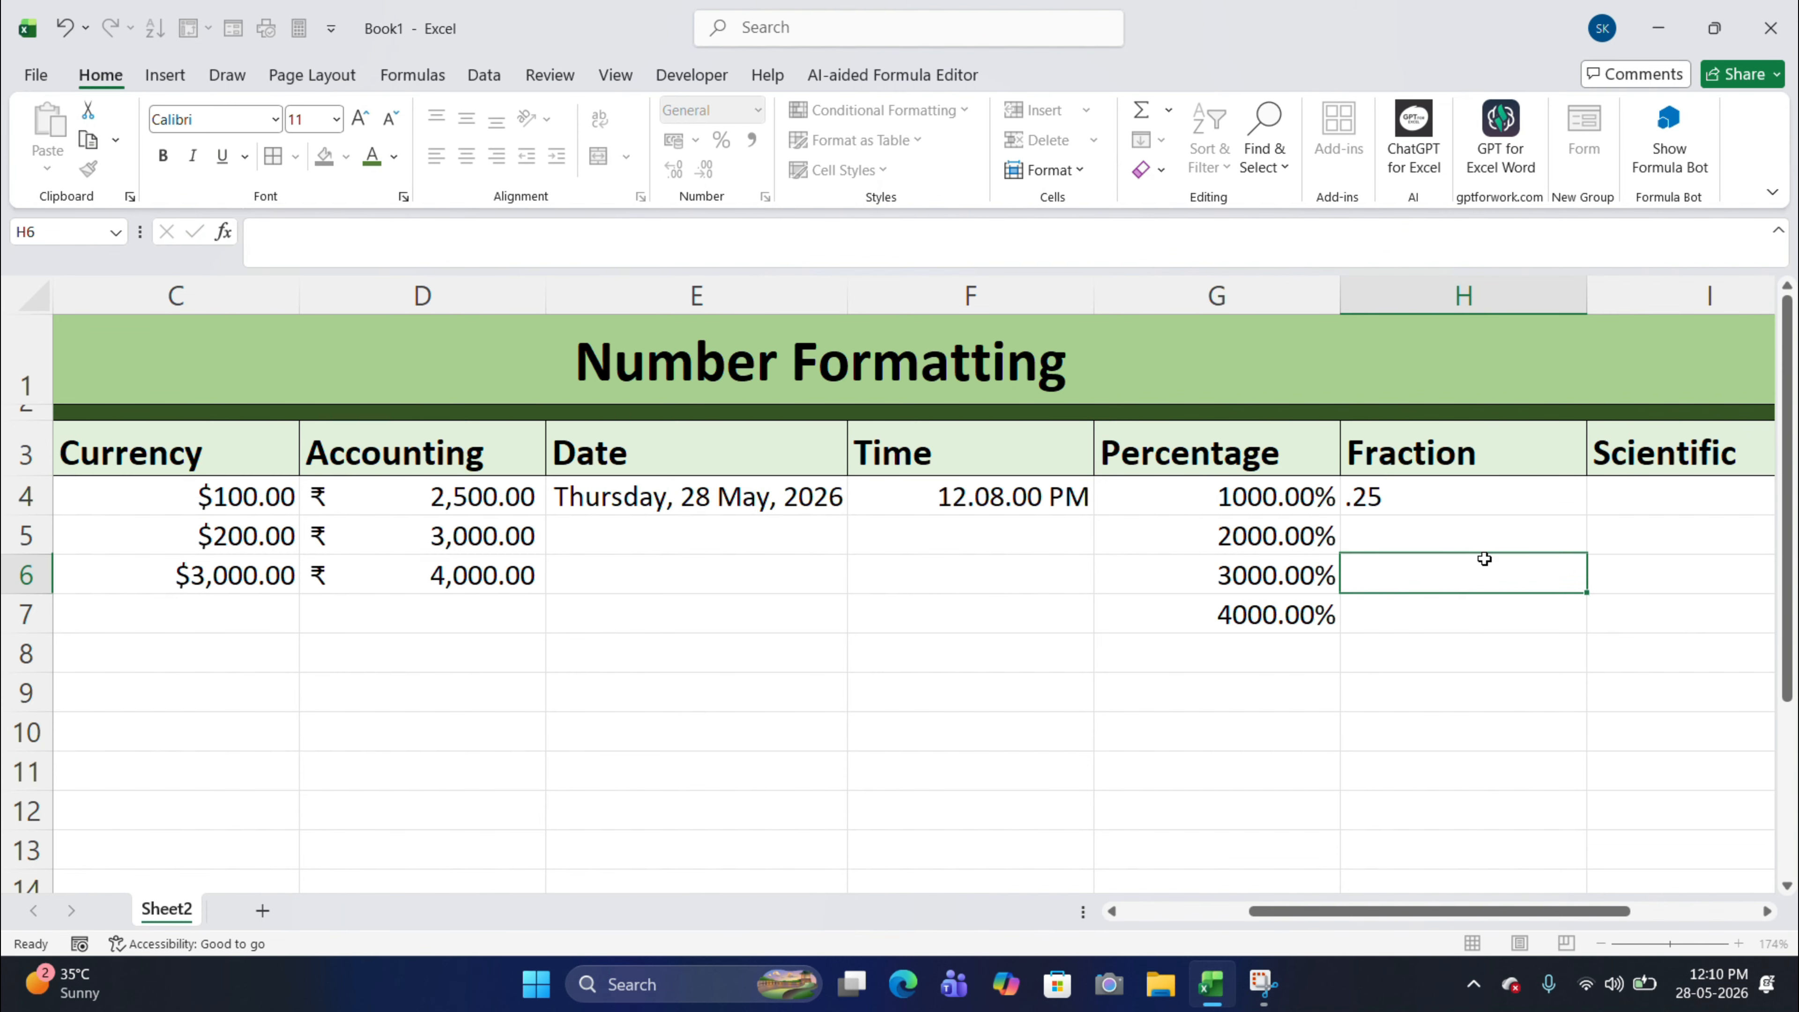
# Apply the Fraction number format to cell H4.
pyautogui.click(1461, 506)
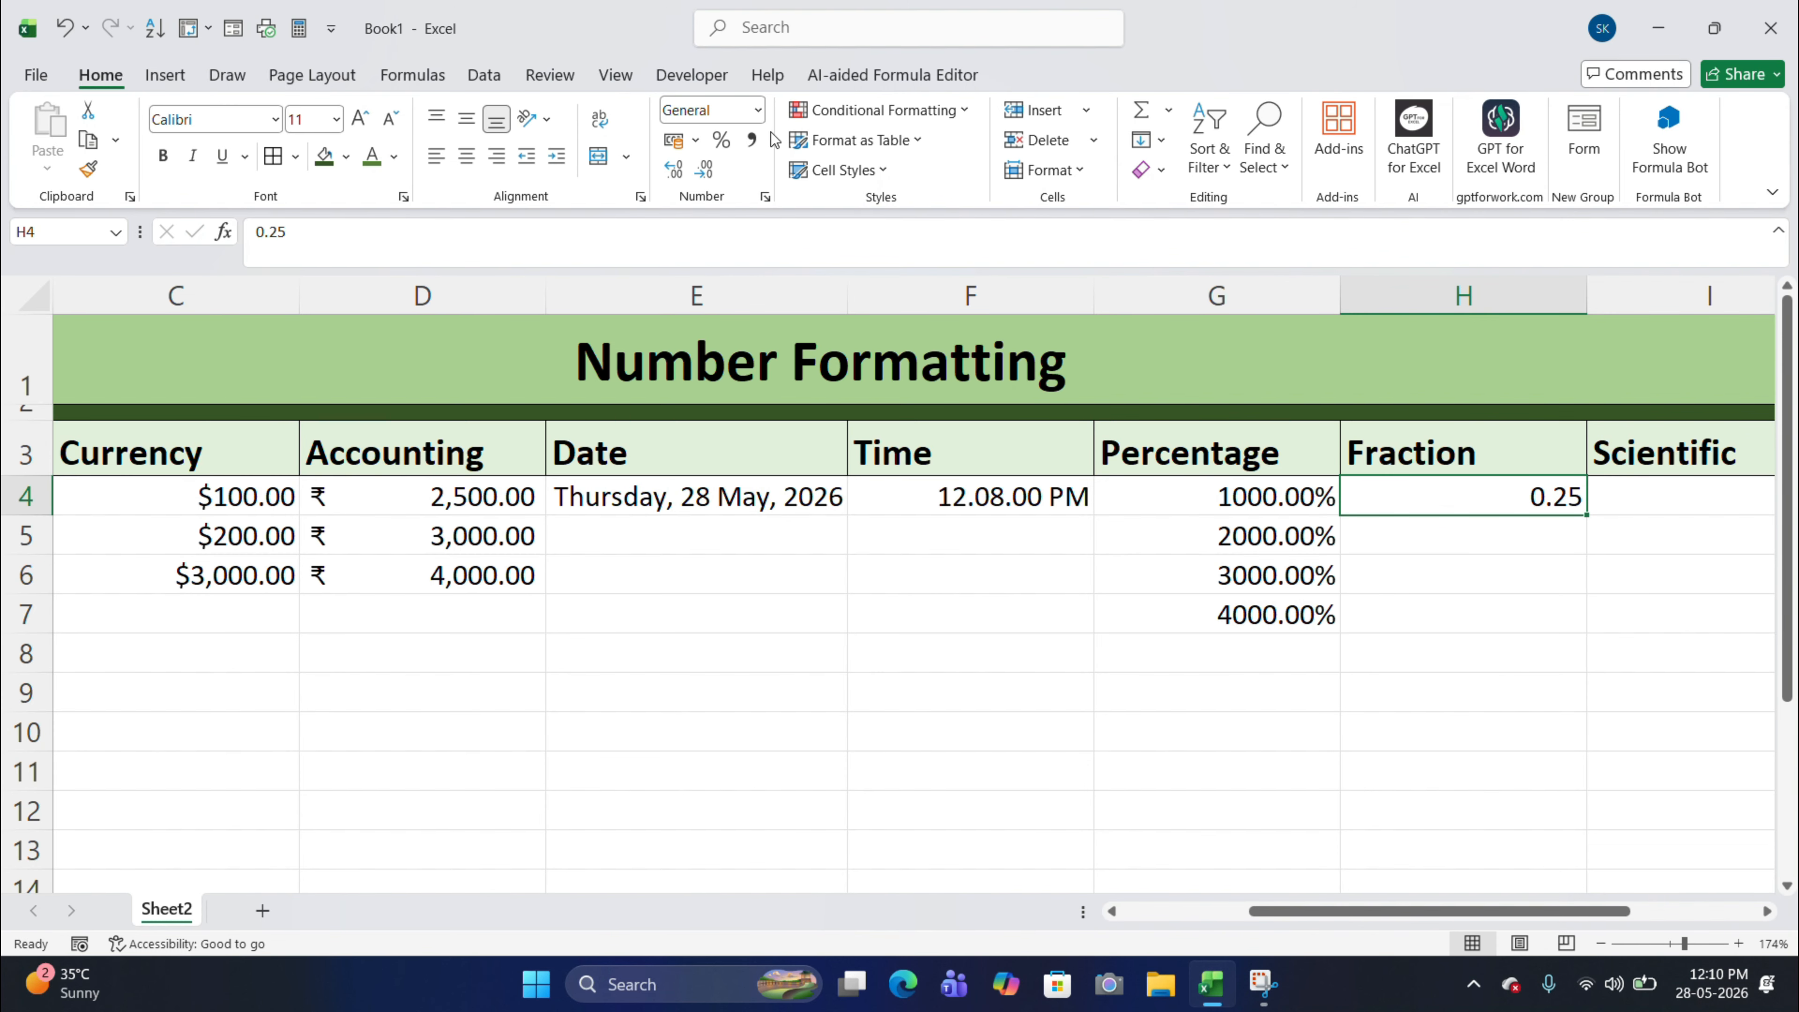
pyautogui.click(758, 113)
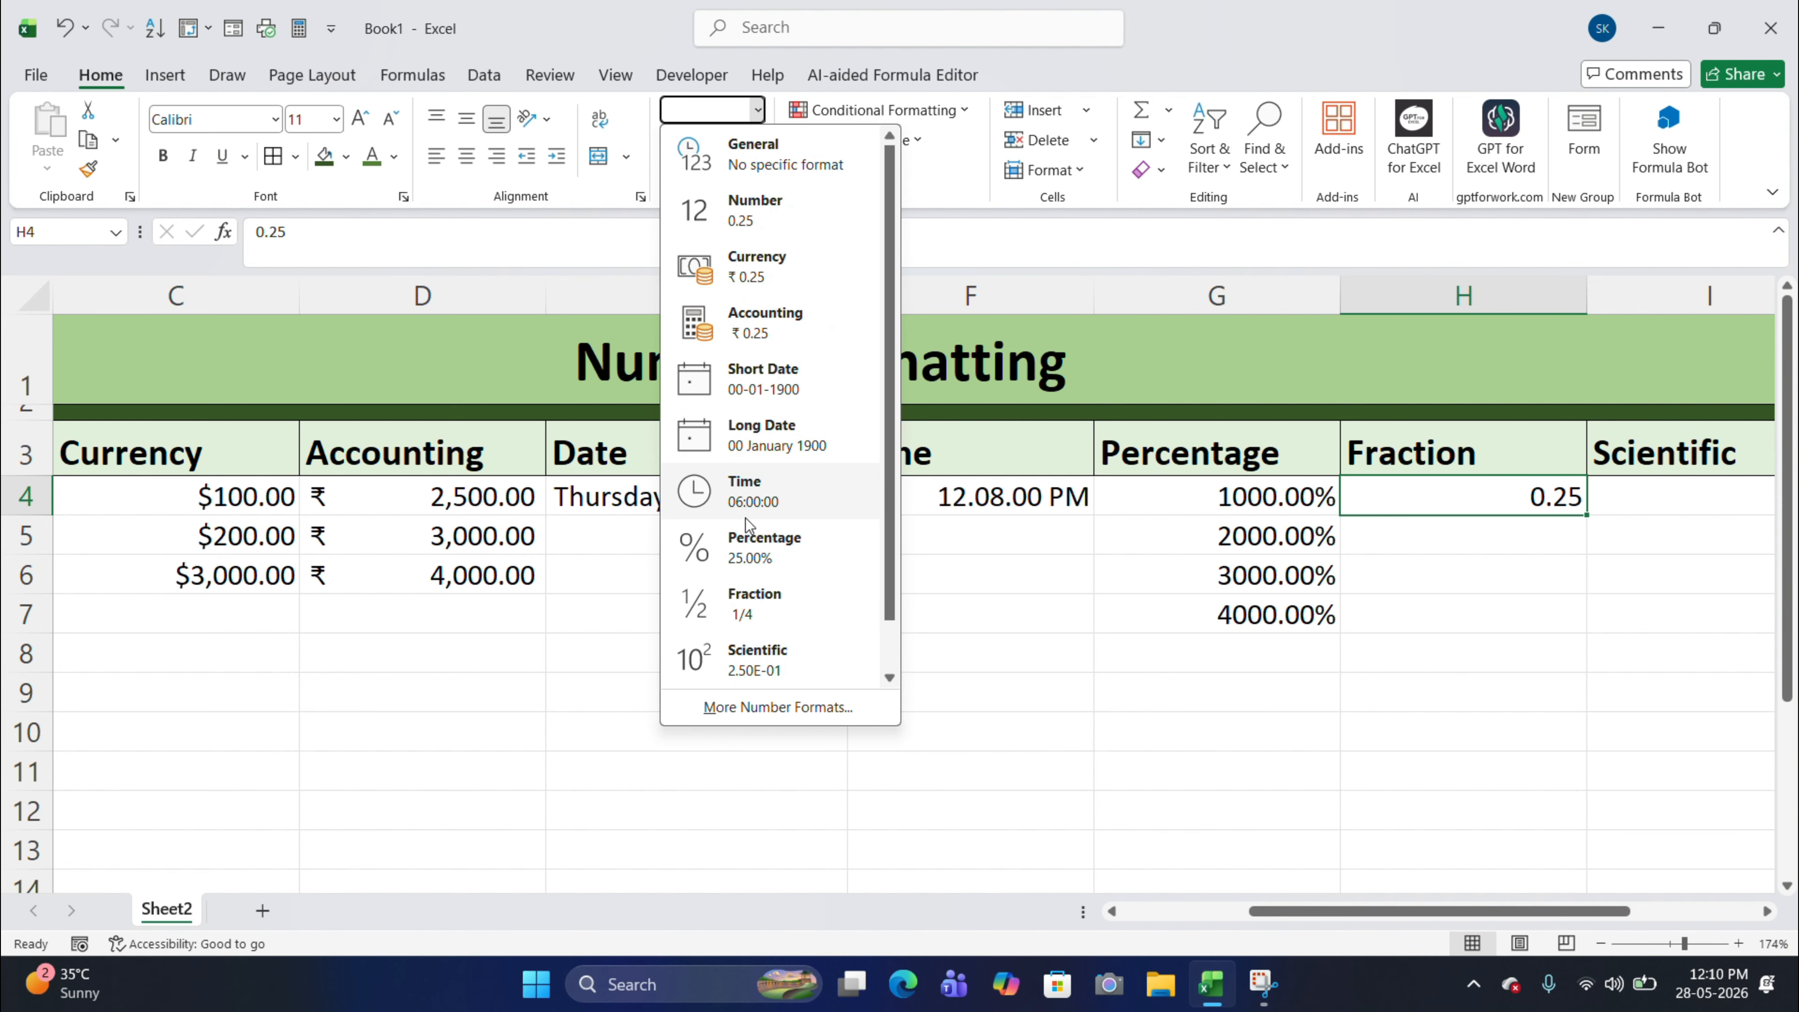
pyautogui.click(760, 108)
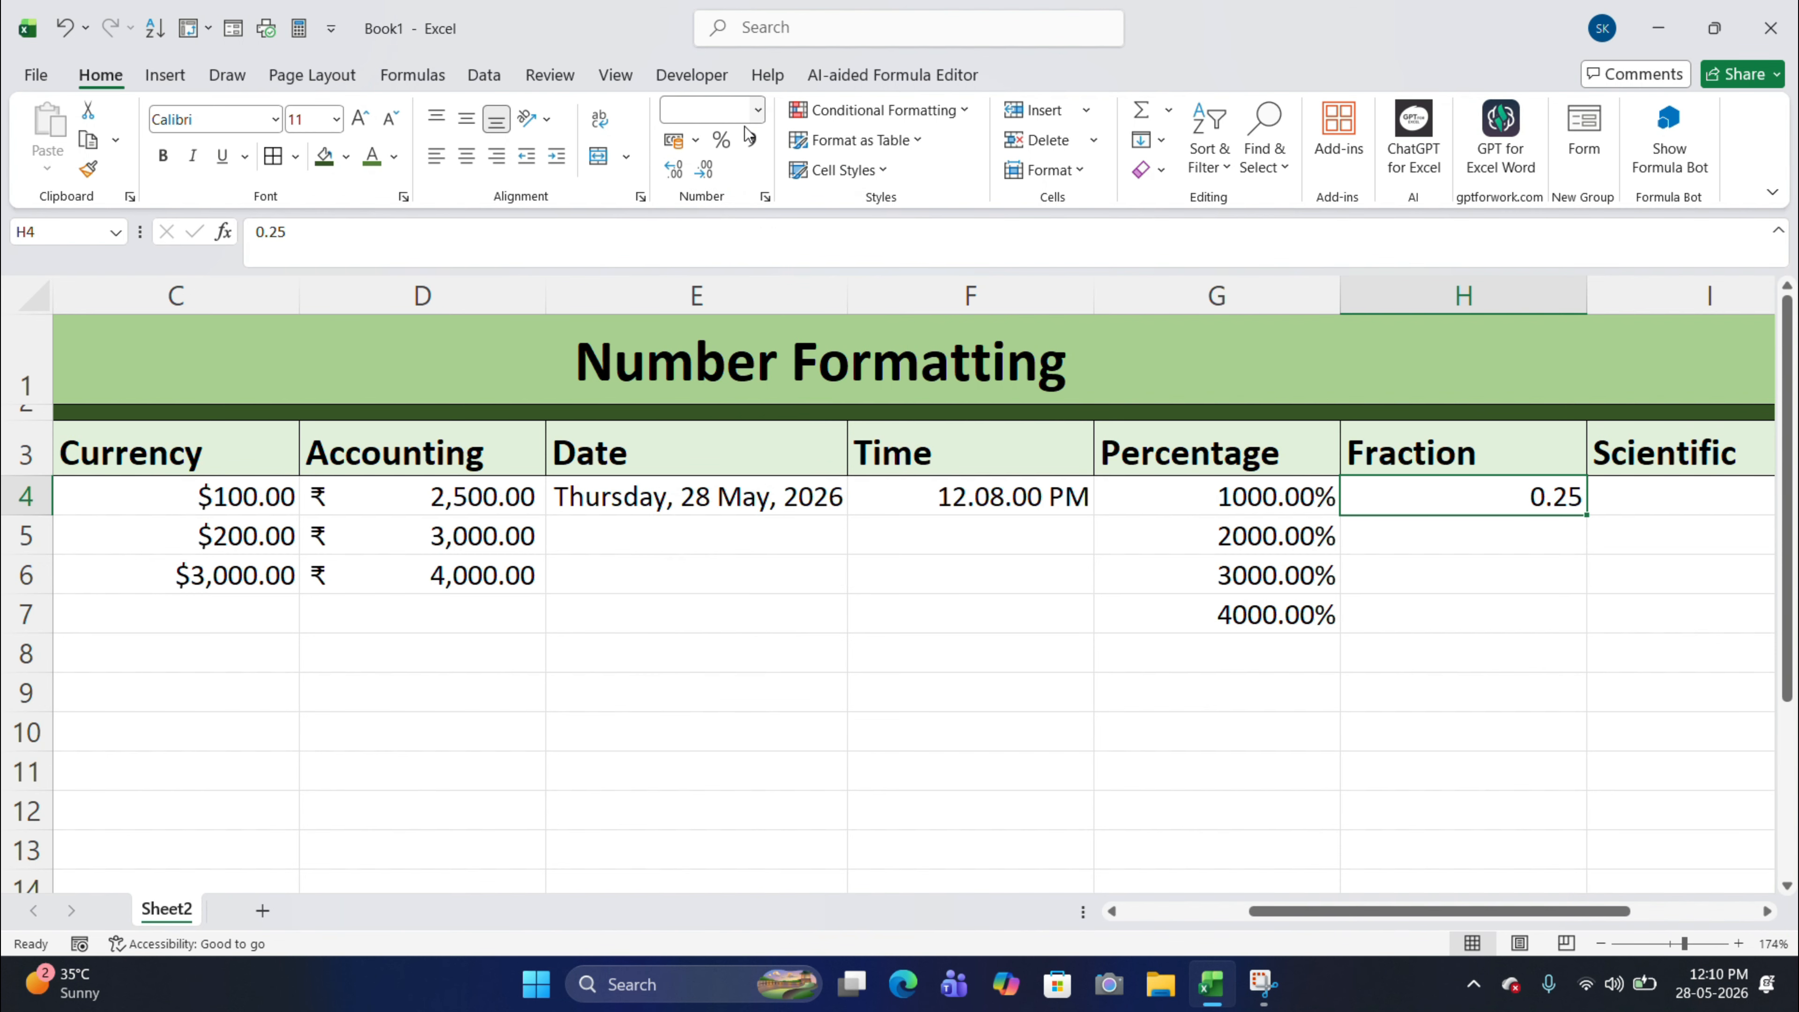
pyautogui.click(758, 117)
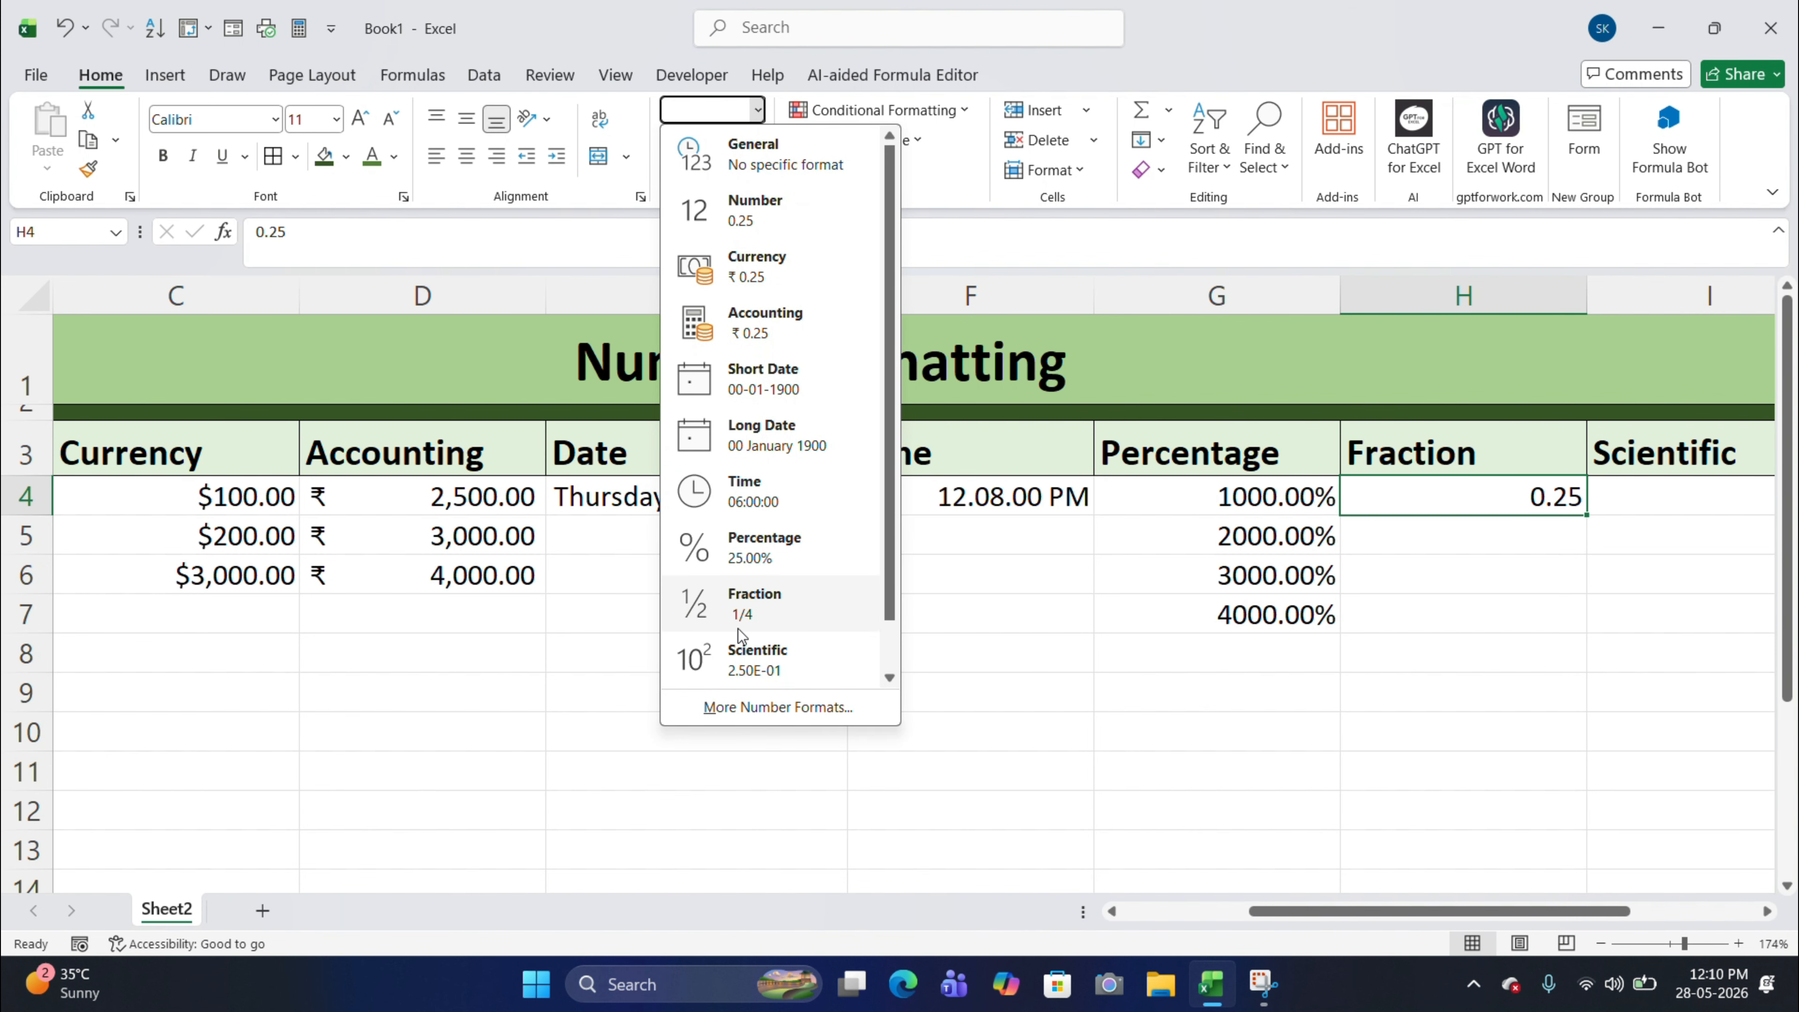
pyautogui.click(799, 630)
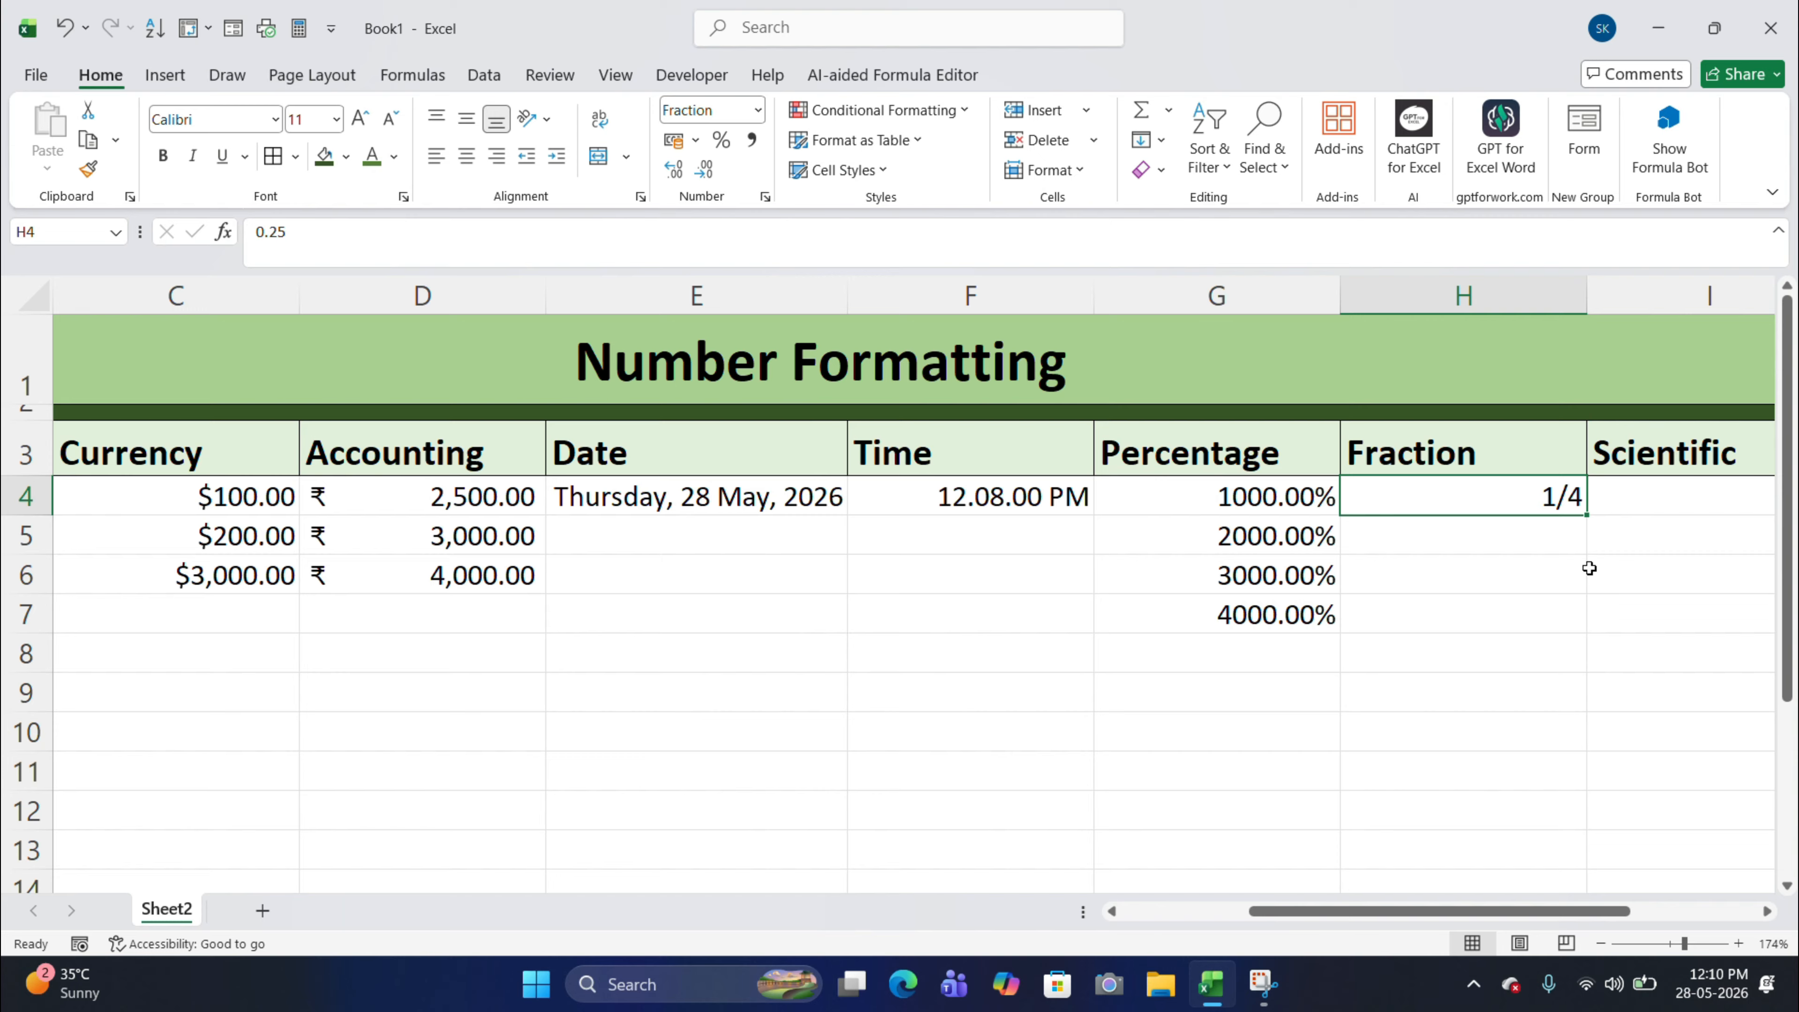
# Enter 100, 2000 and 3000 in cells I4 to I6 under the Scientific heading.
pyautogui.click(1674, 499)
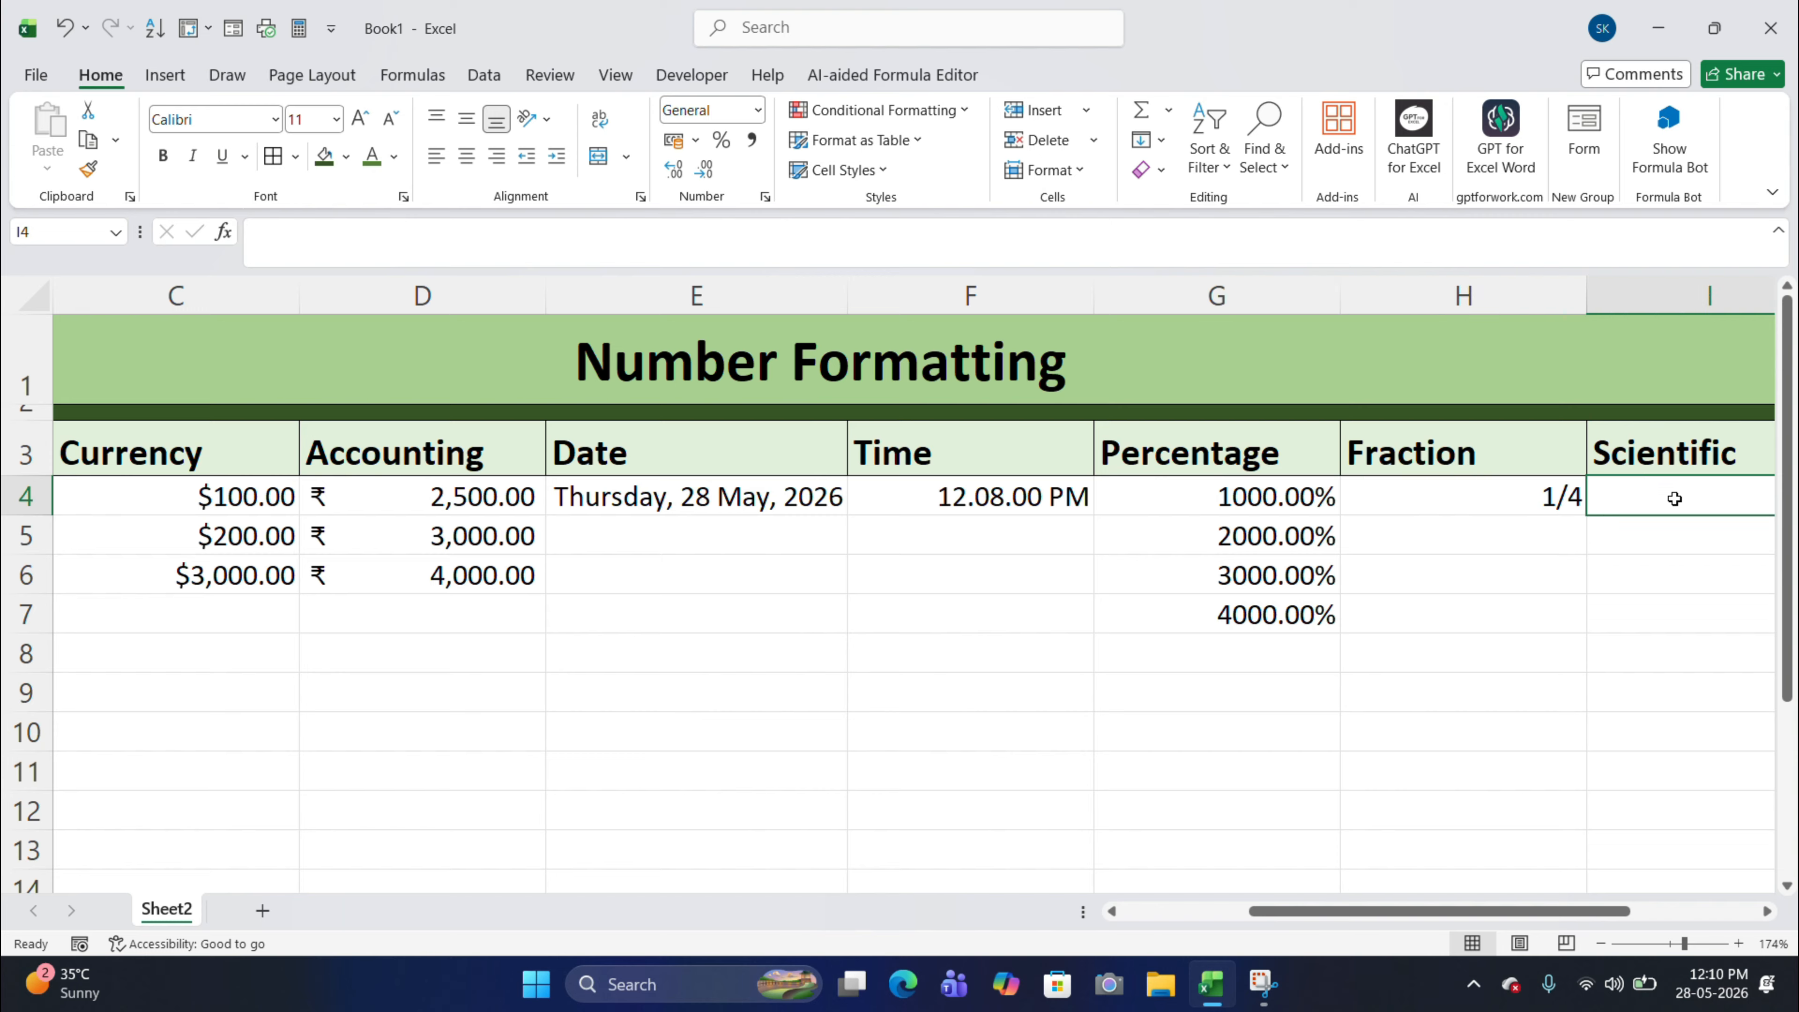
pyautogui.write('100')
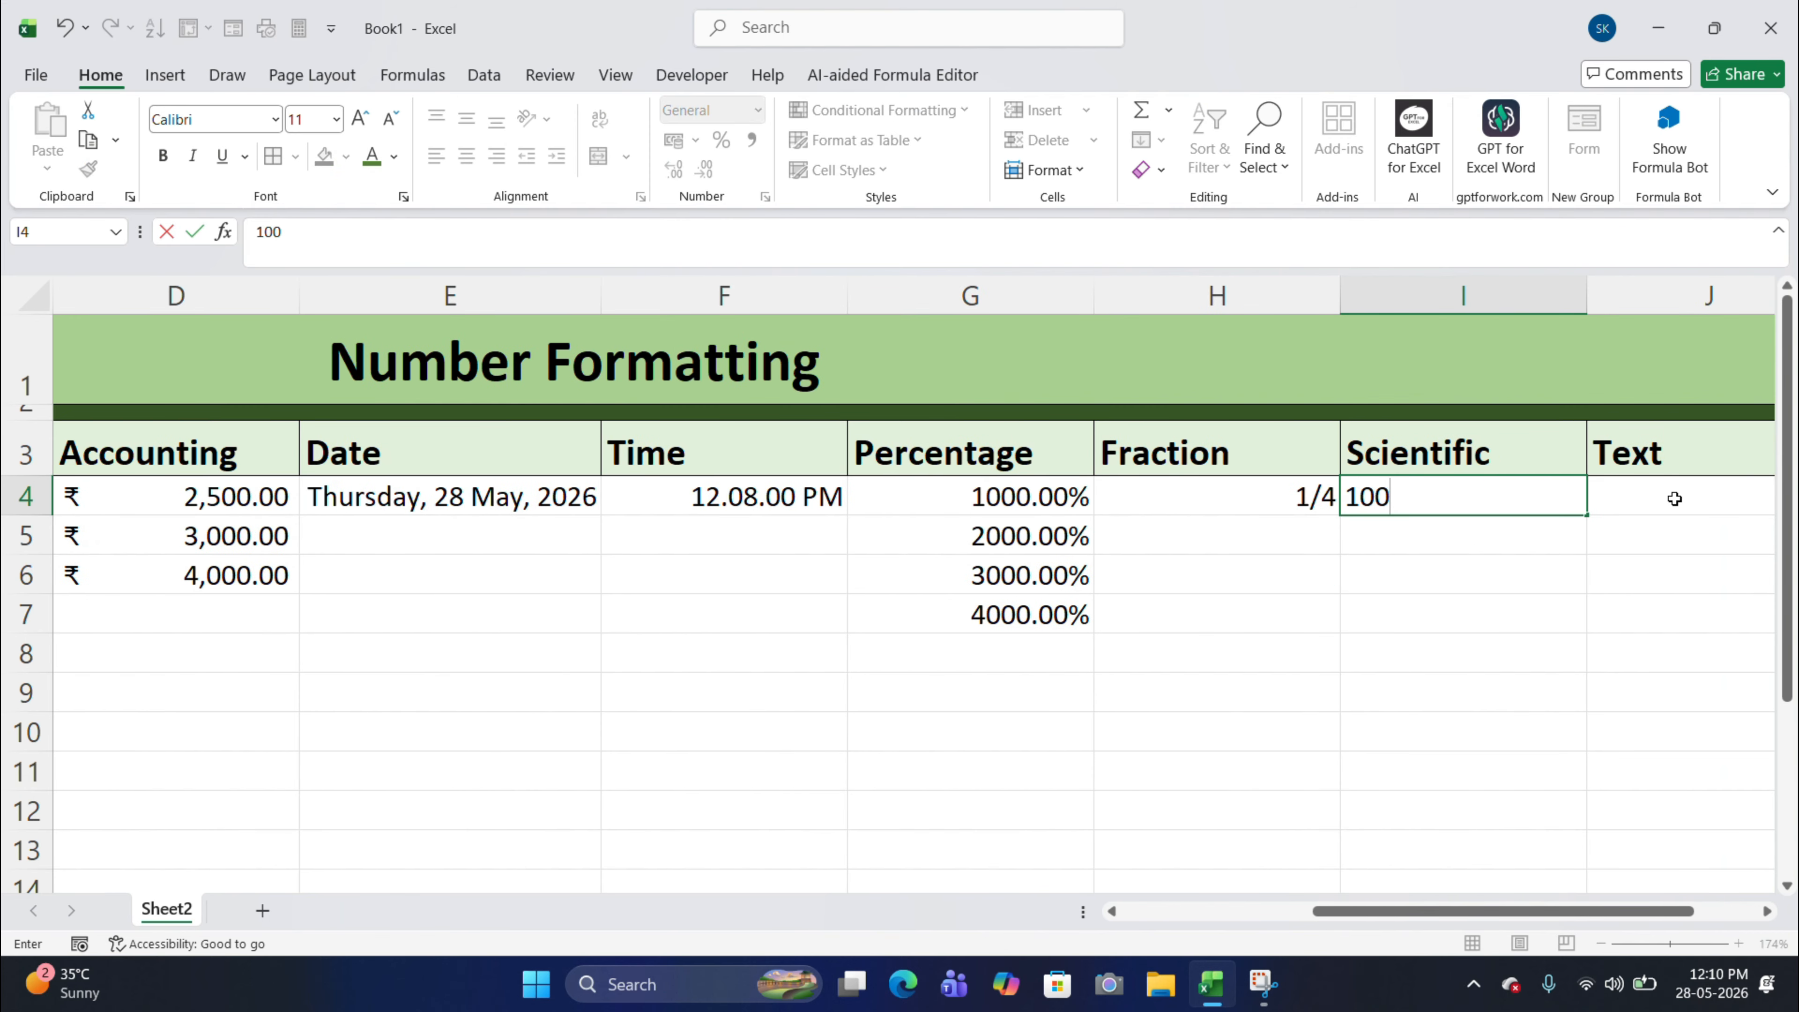
pyautogui.press('Return')
pyautogui.write('2000')
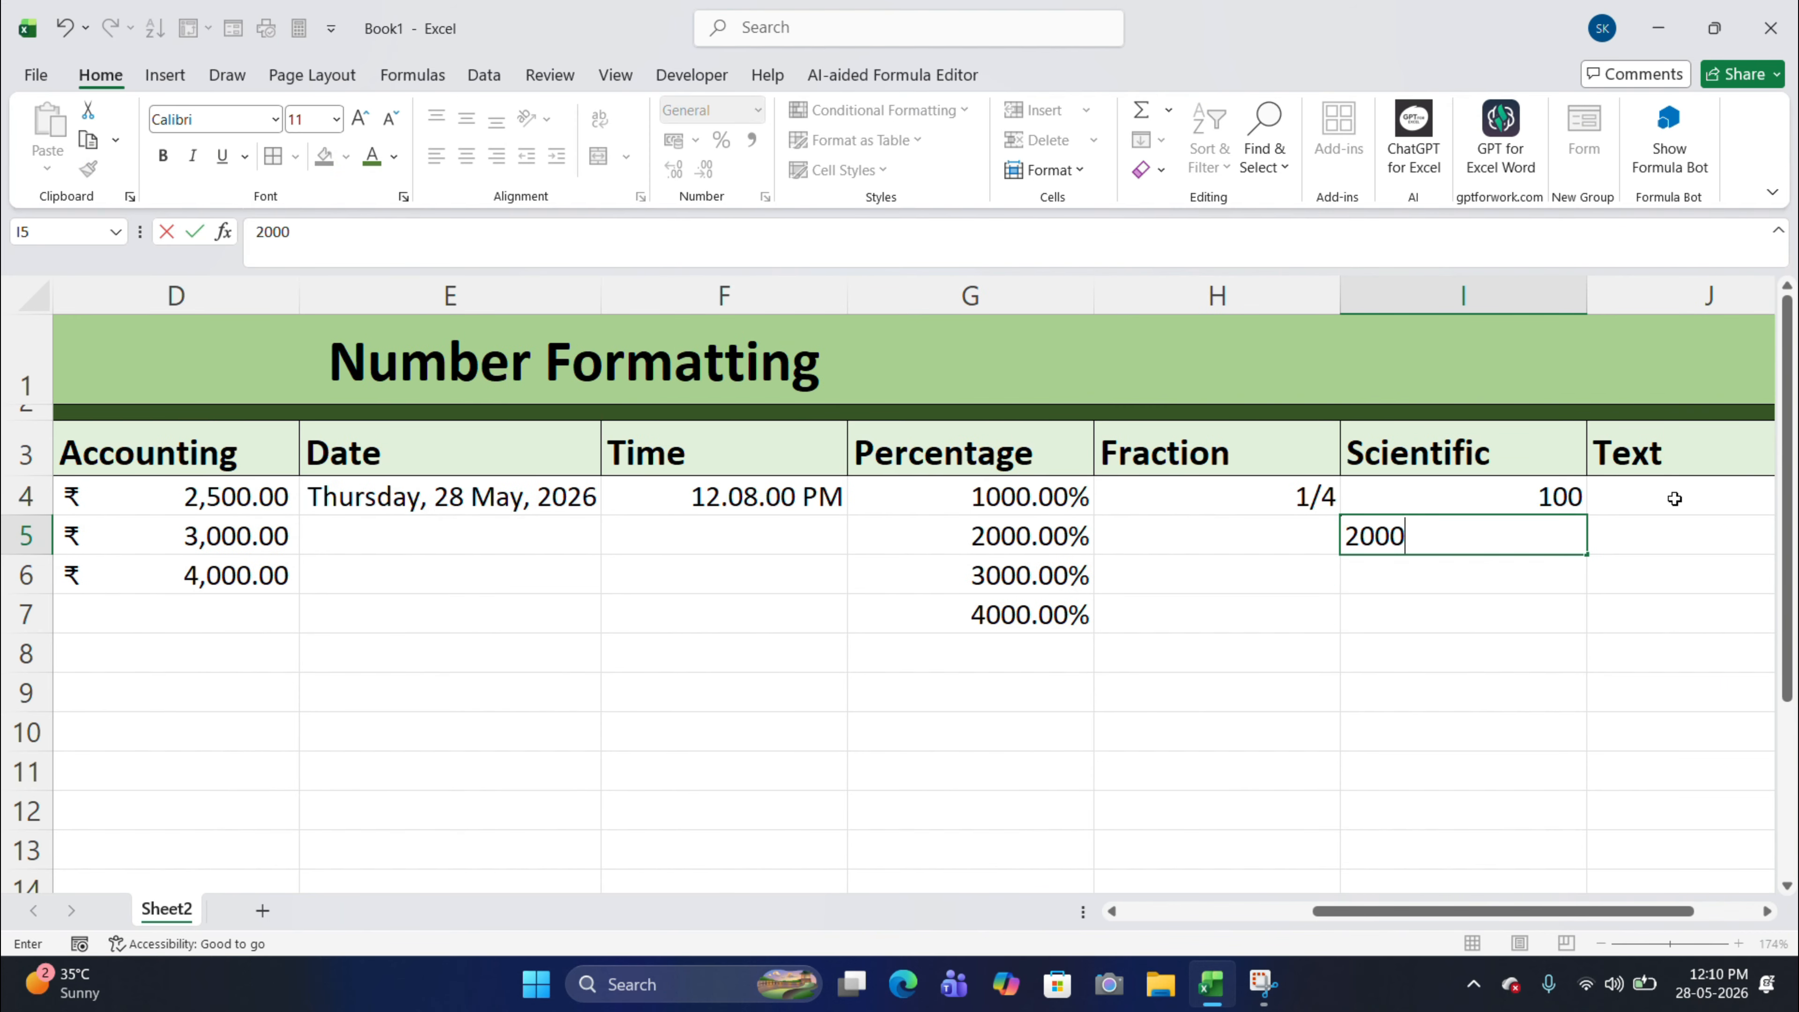
pyautogui.press('Return')
pyautogui.write('3000')
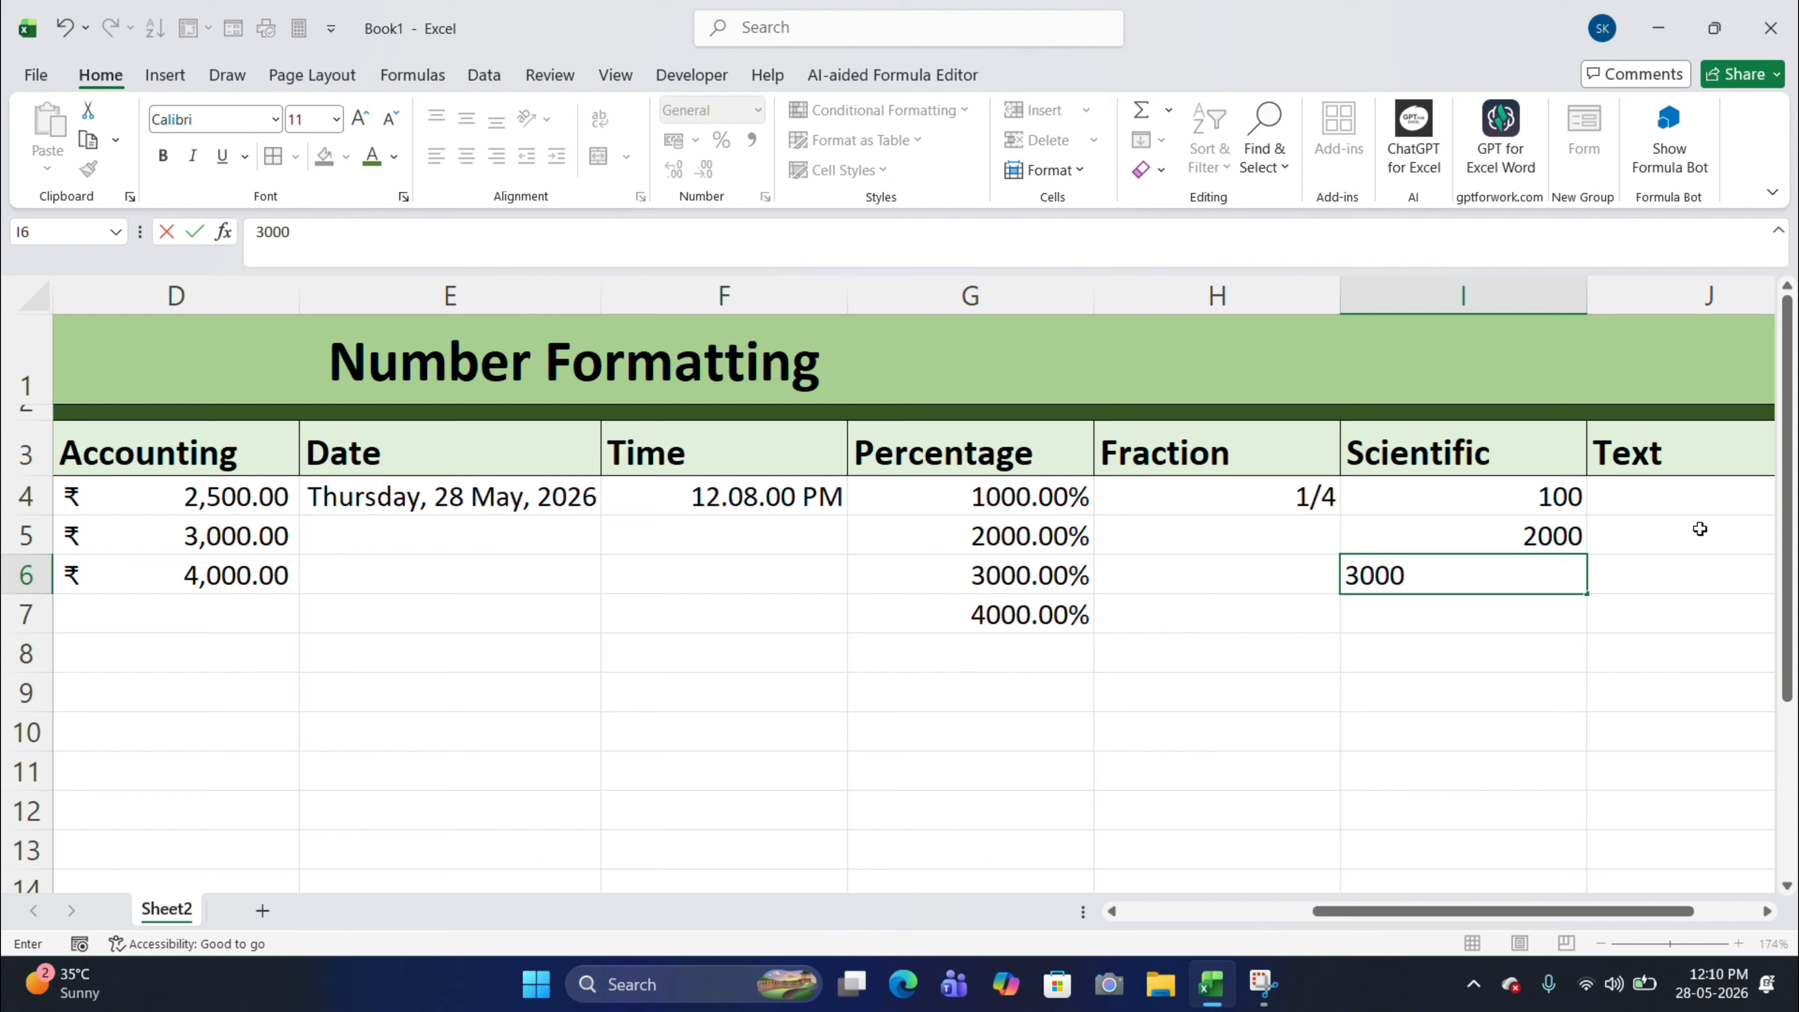
pyautogui.click(1446, 524)
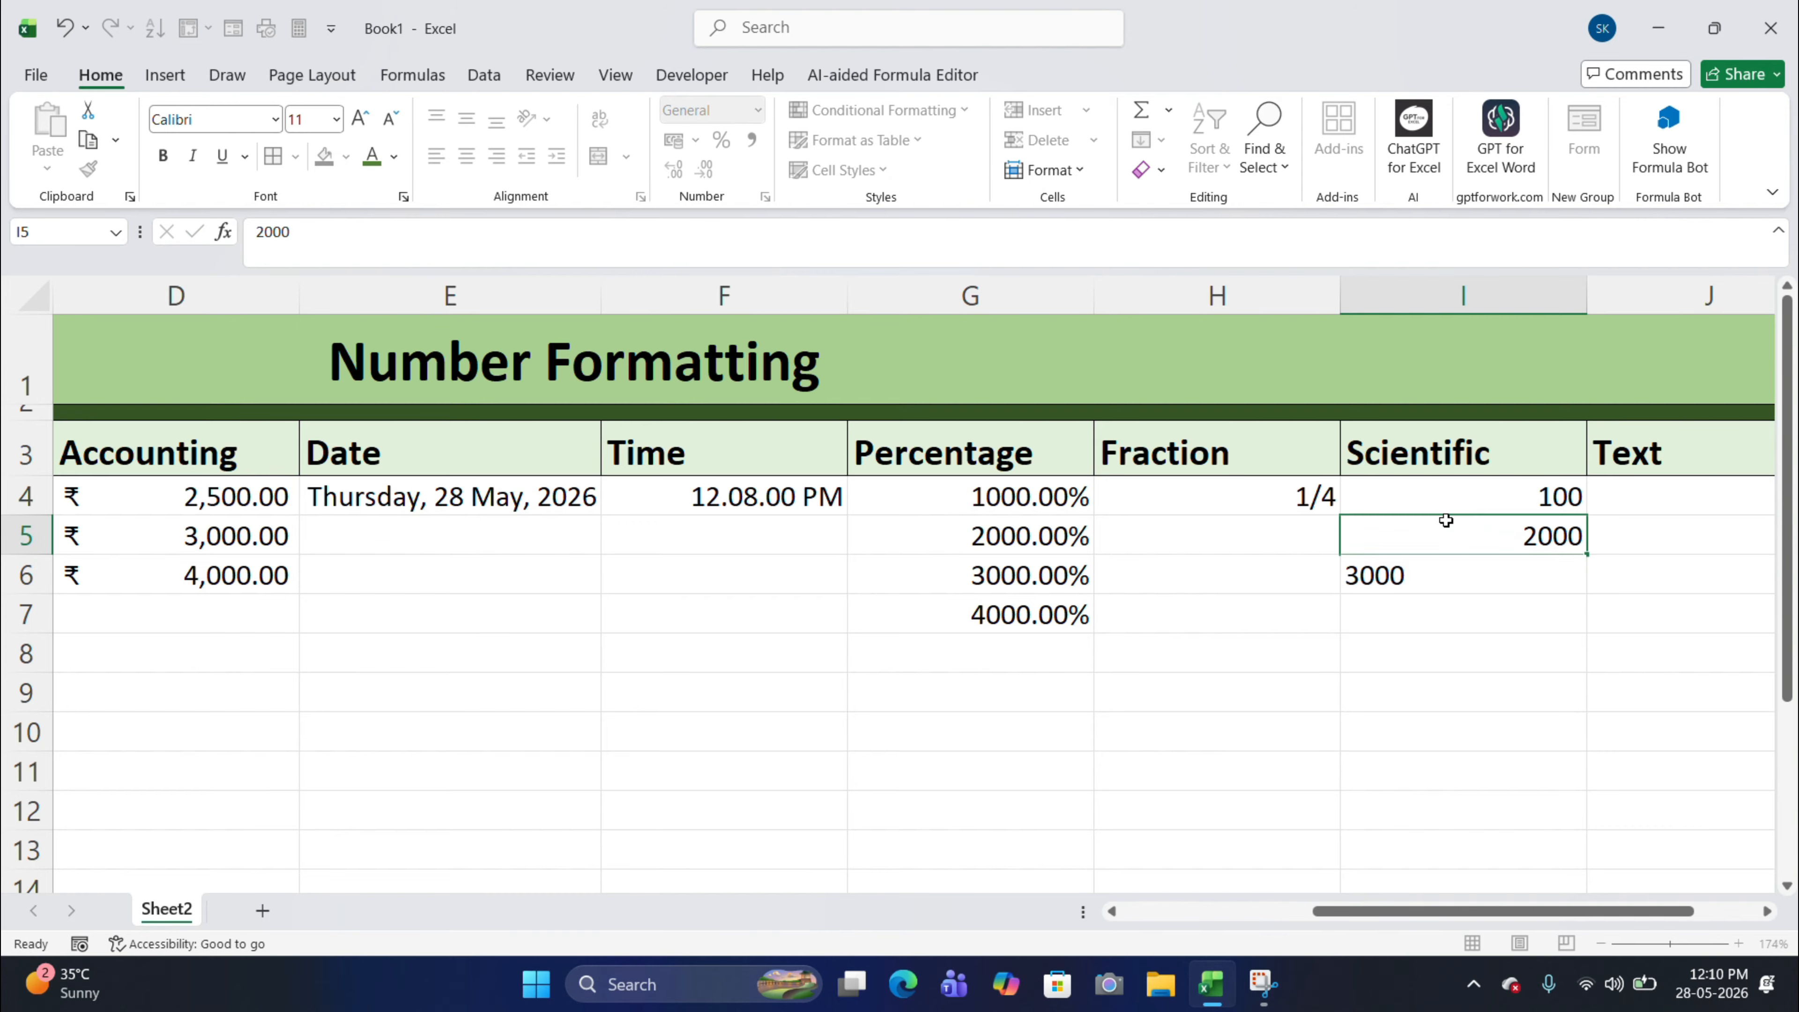
# Apply the Scientific number format to cells I4 to I10.
pyautogui.click(1450, 497)
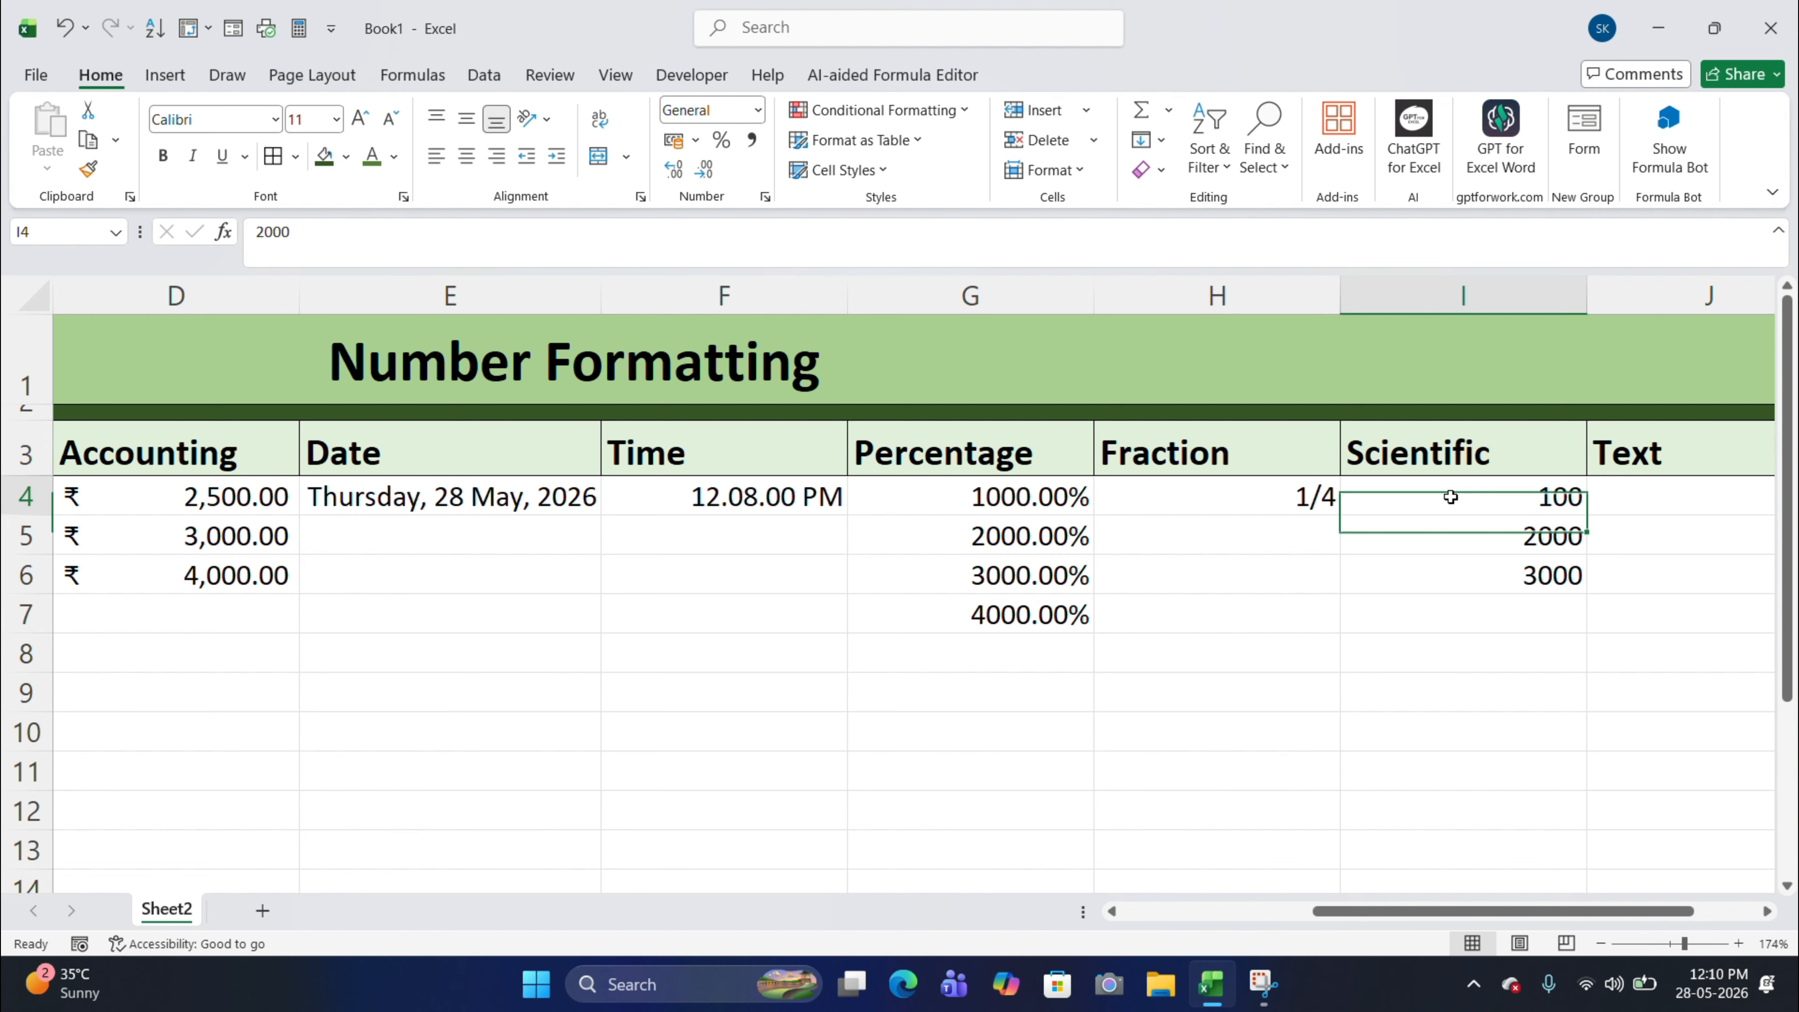
pyautogui.moveTo(1450, 497); pyautogui.dragTo(1469, 723)
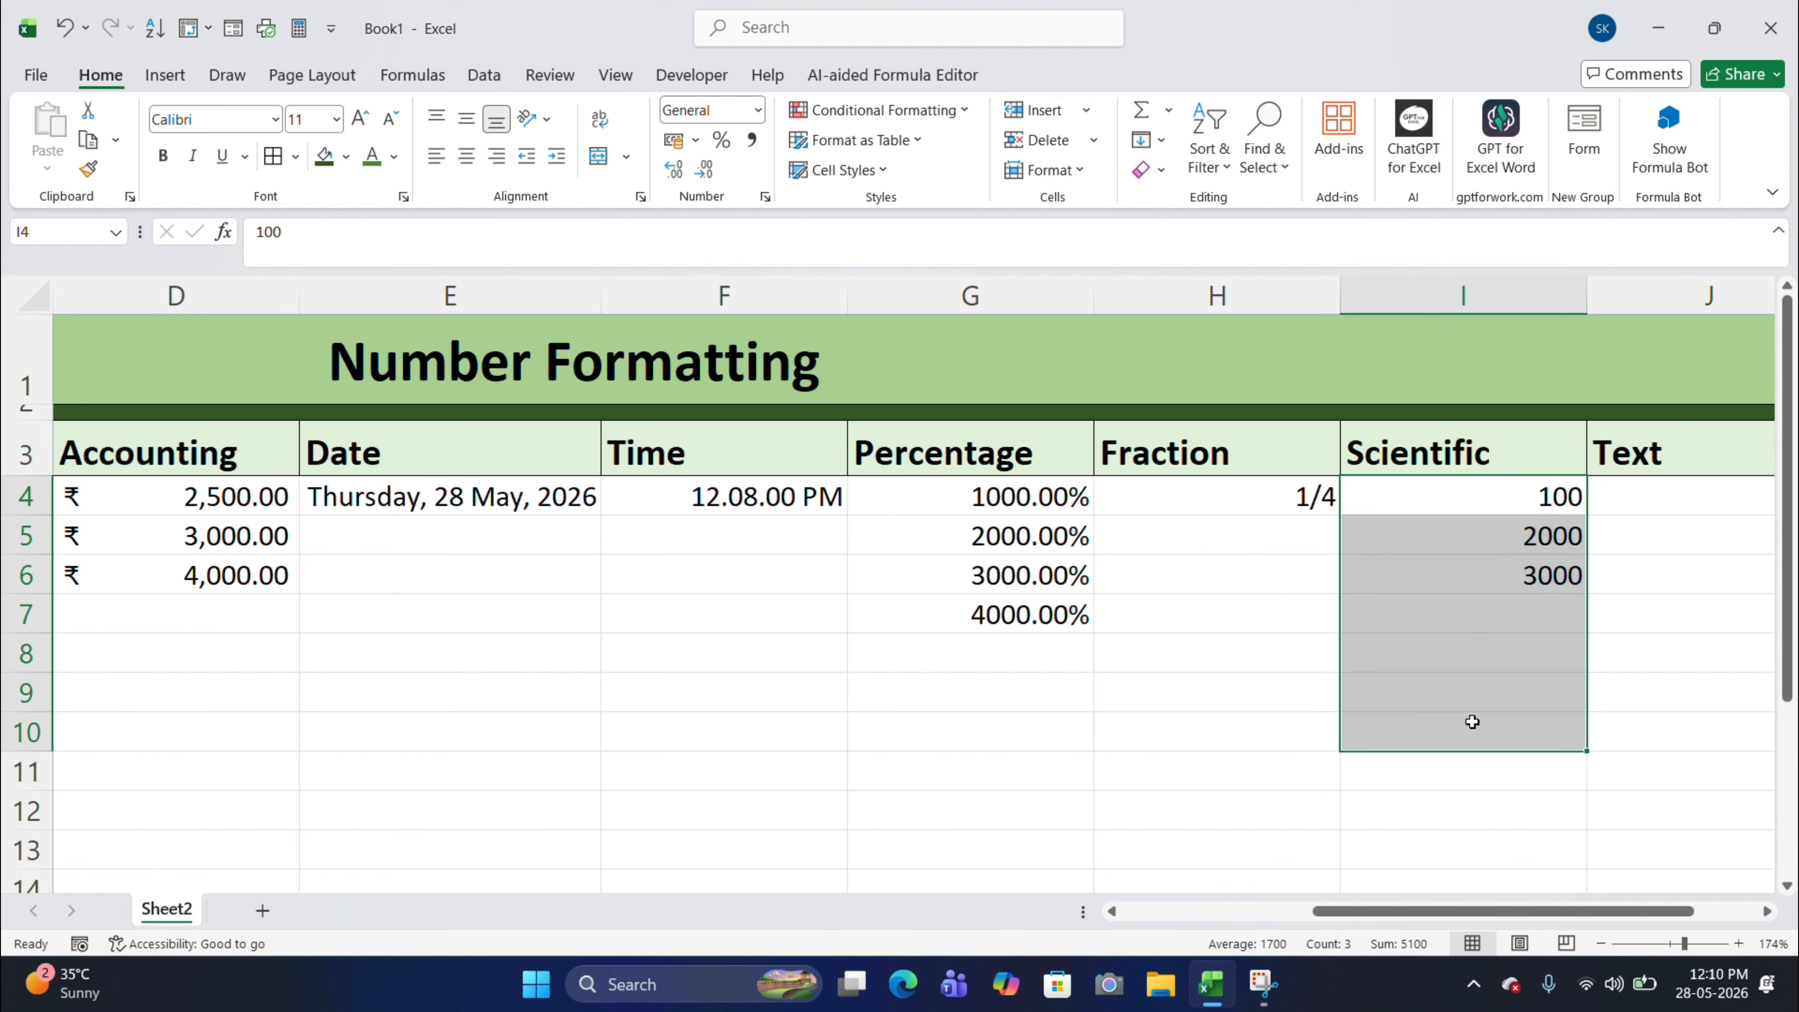
pyautogui.click(756, 116)
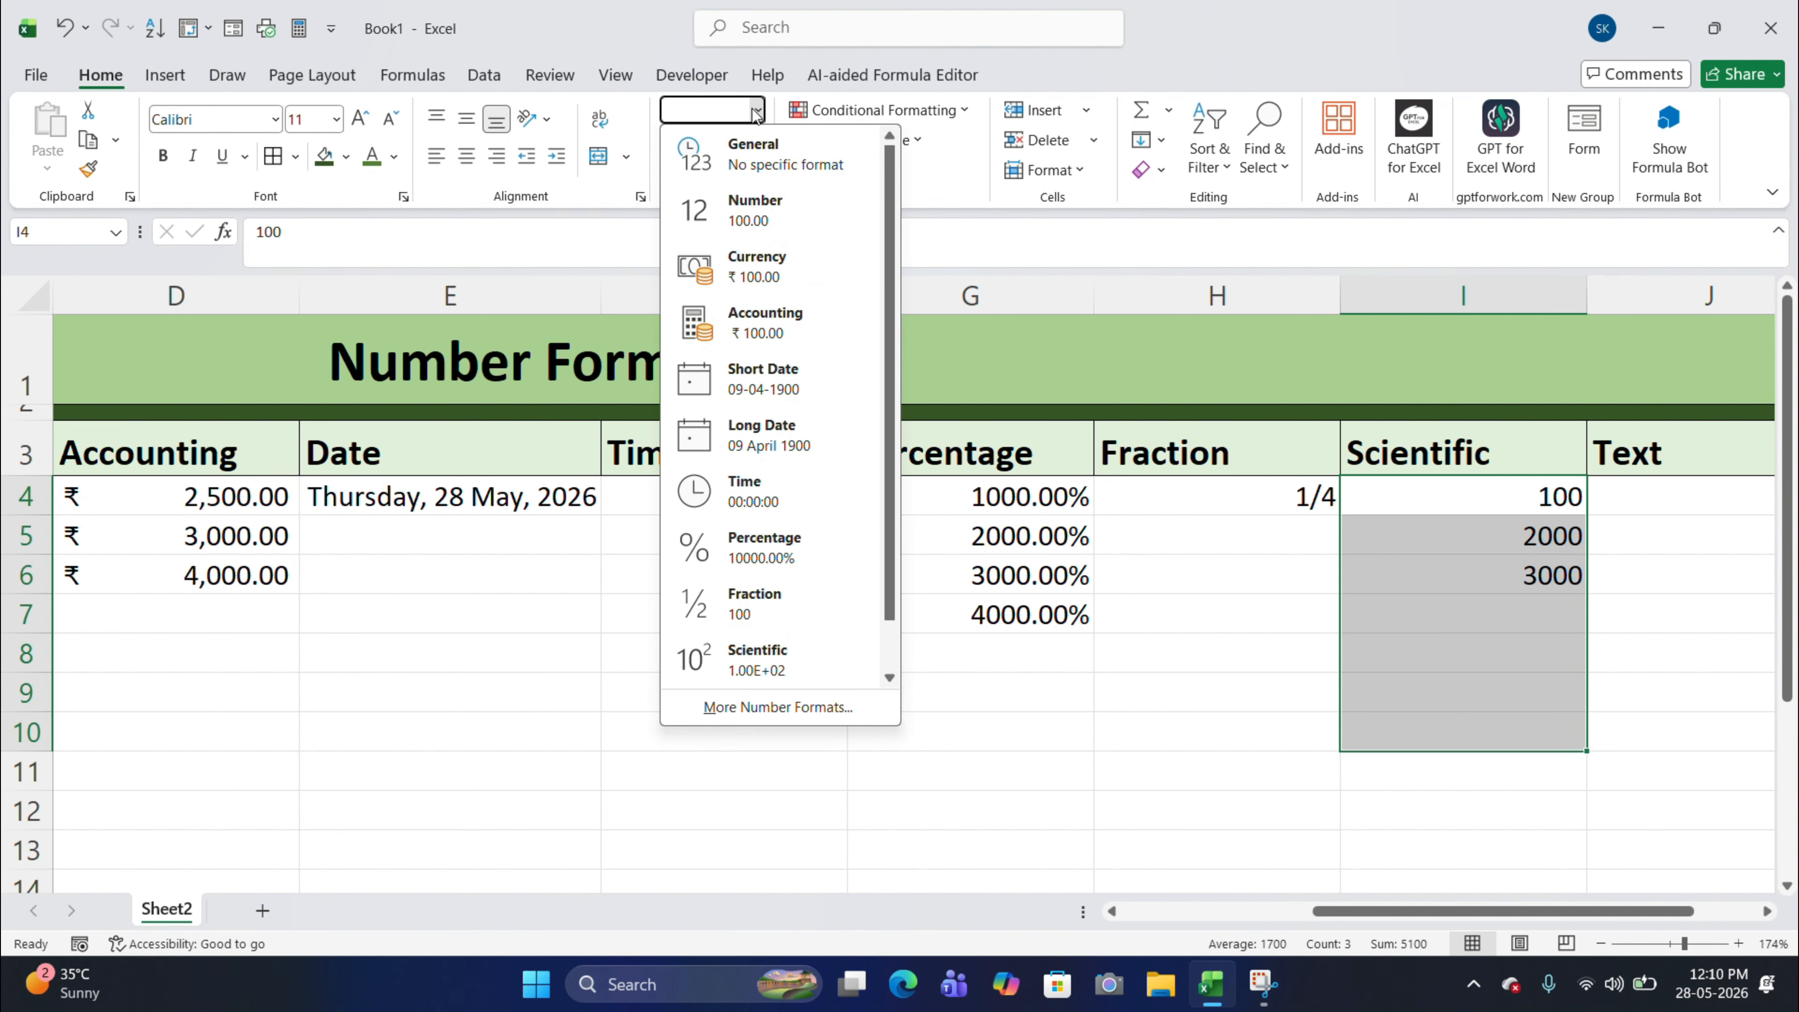
pyautogui.click(734, 651)
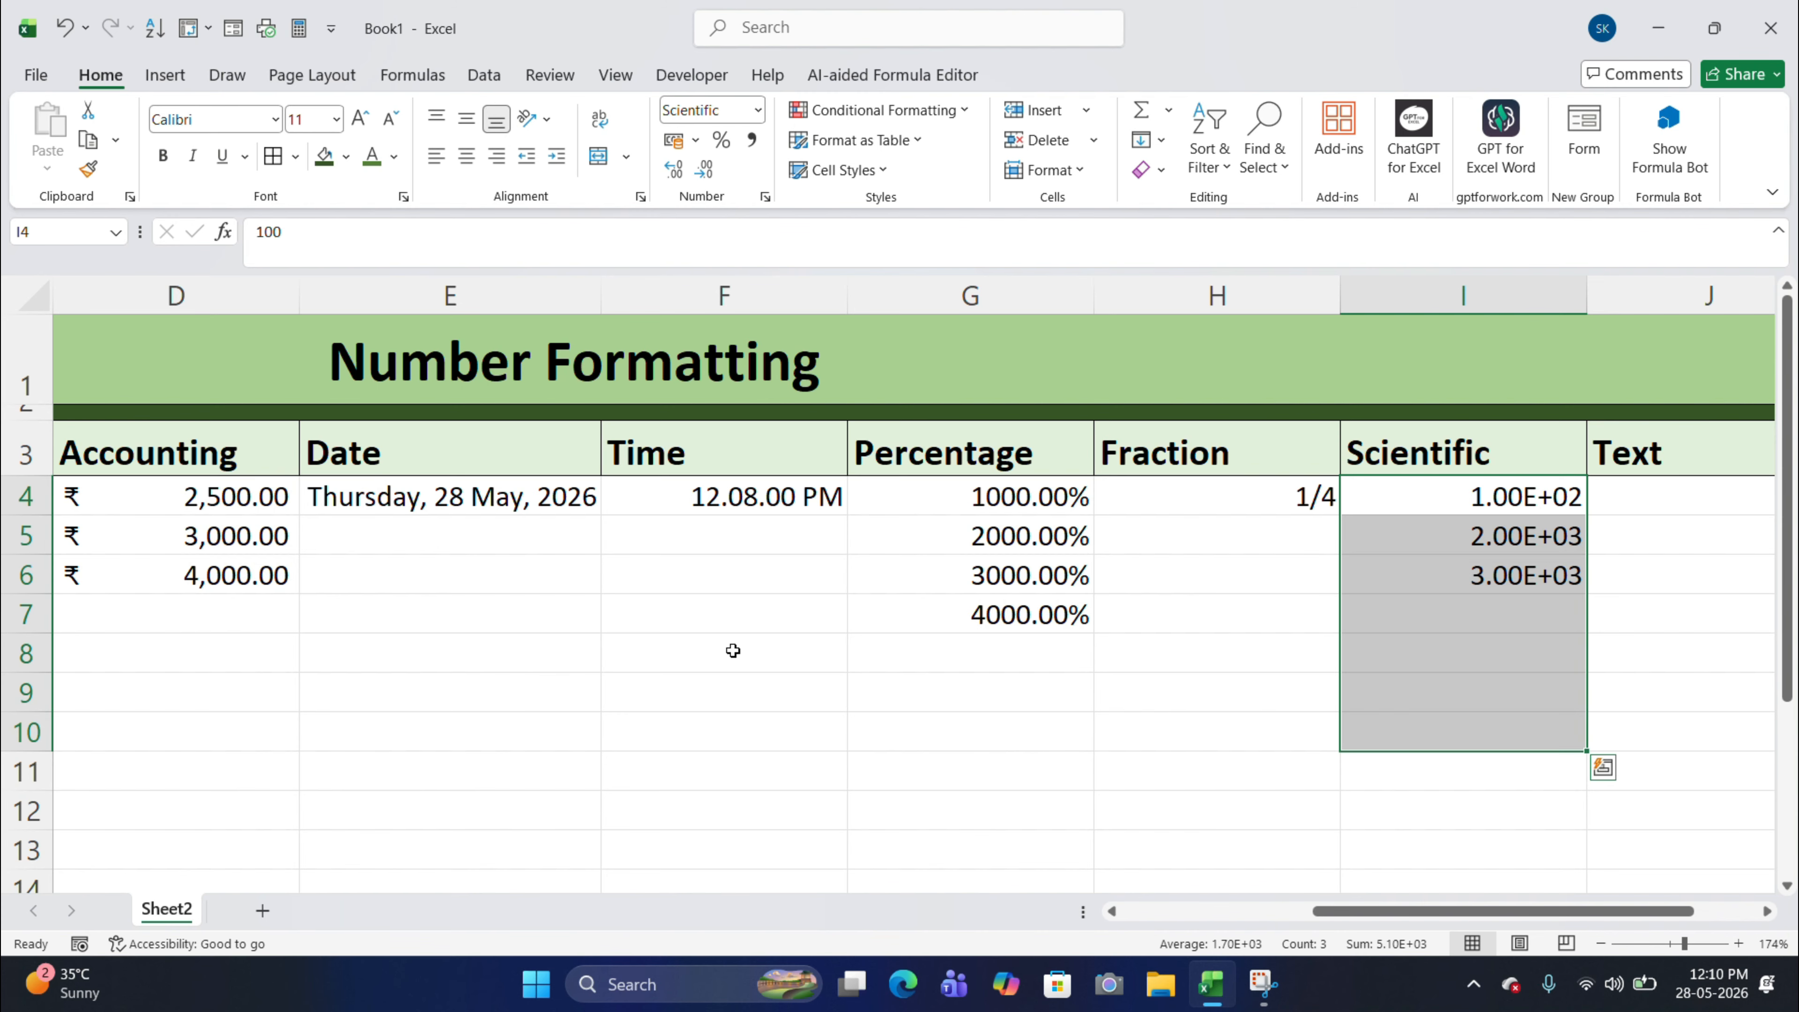
# Enter 100, 200 and 3000 in cells J4 to J6 under the Text heading.
pyautogui.click(1659, 500)
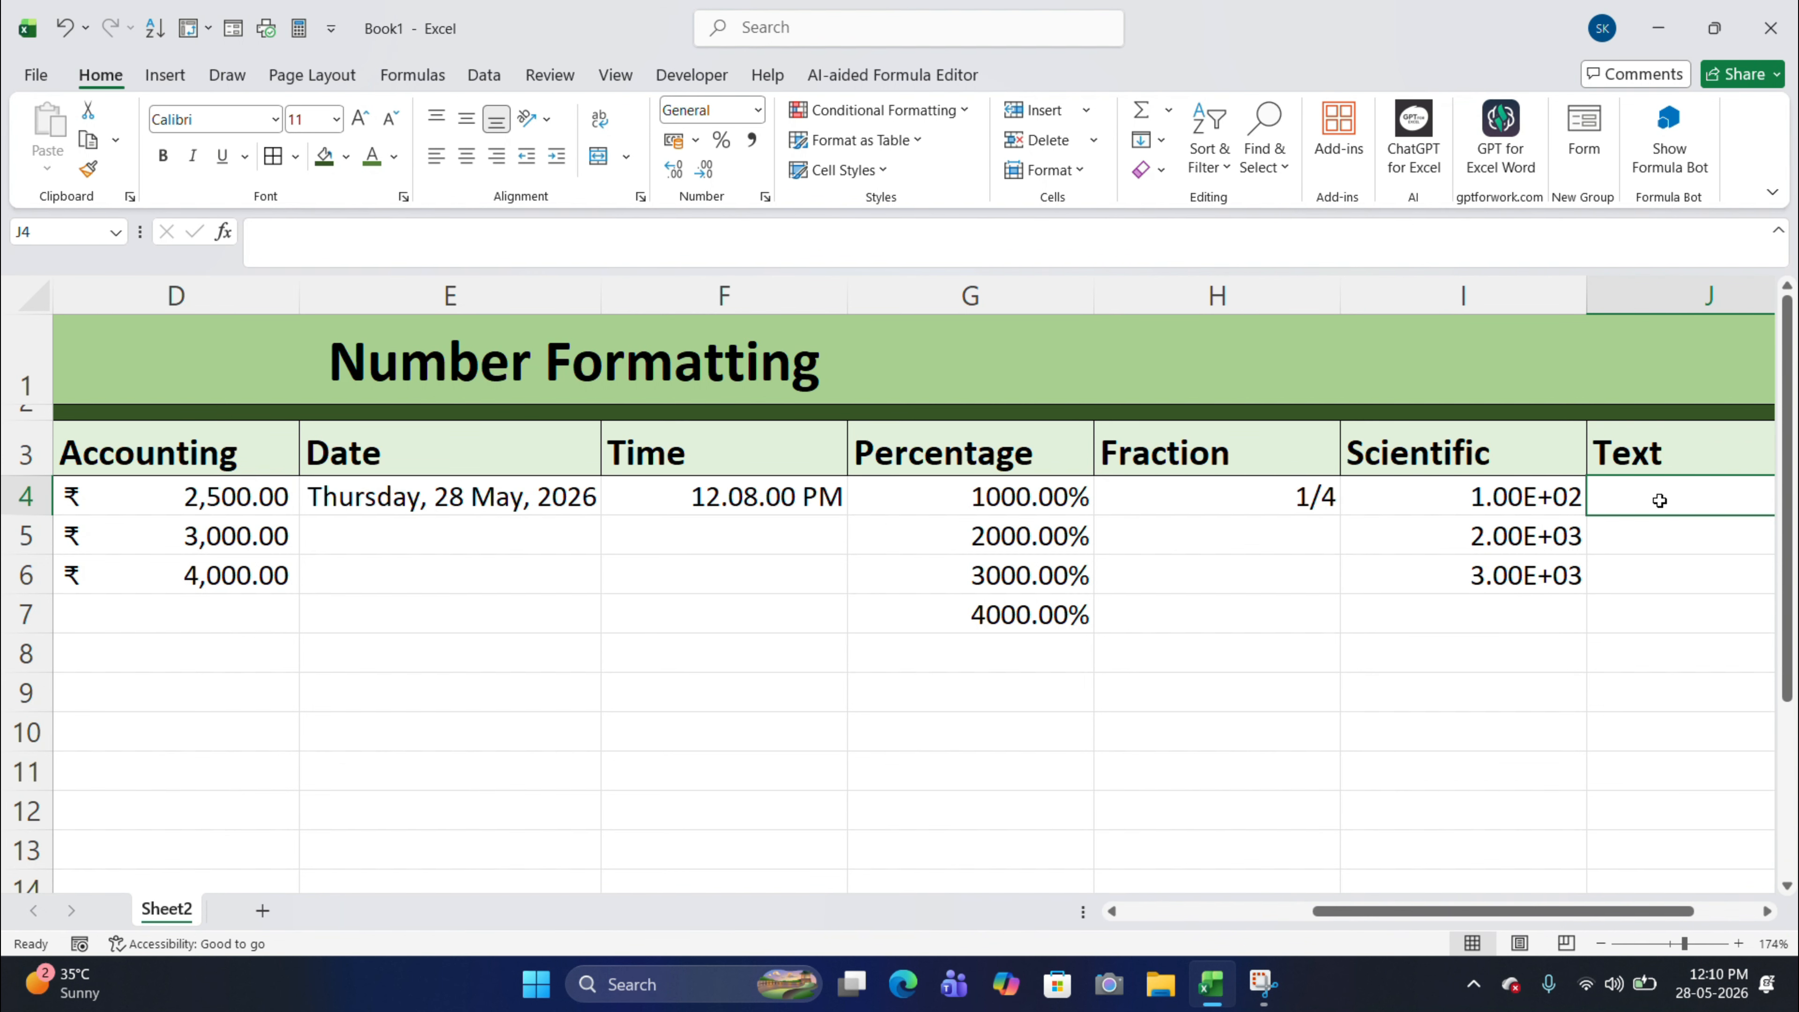
pyautogui.write('1')
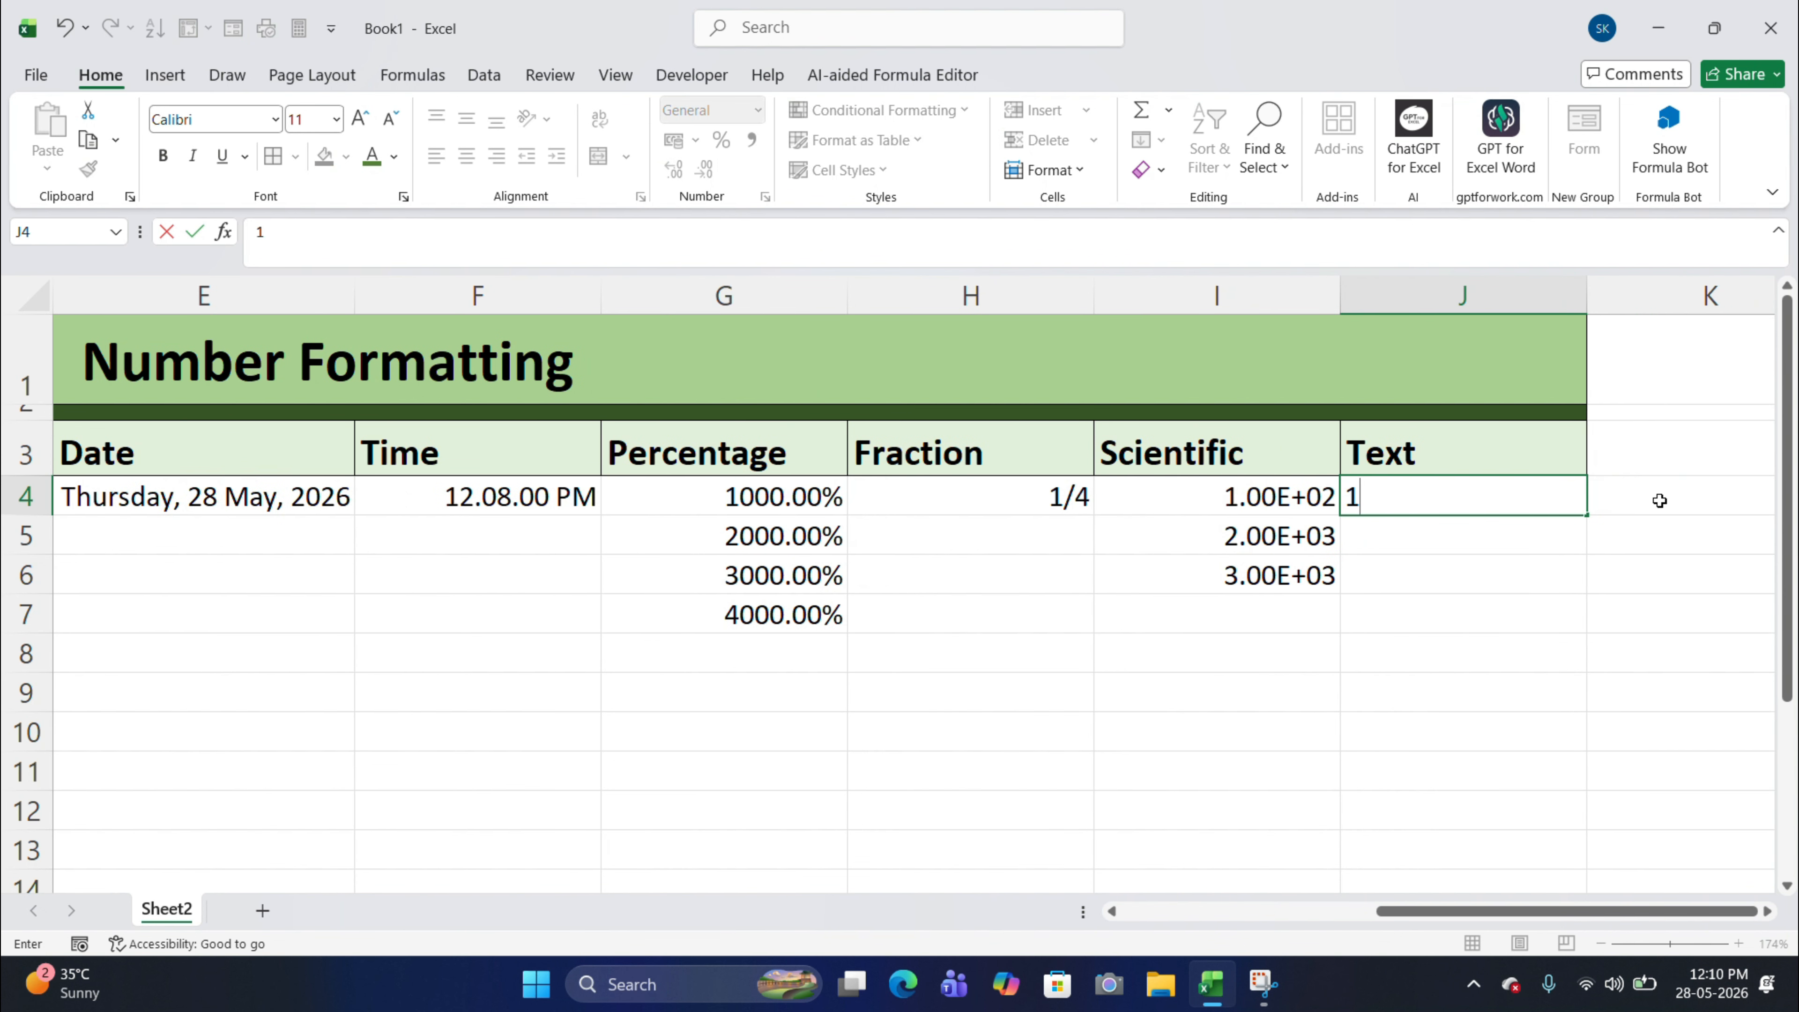
pyautogui.write('00')
pyautogui.press('Return')
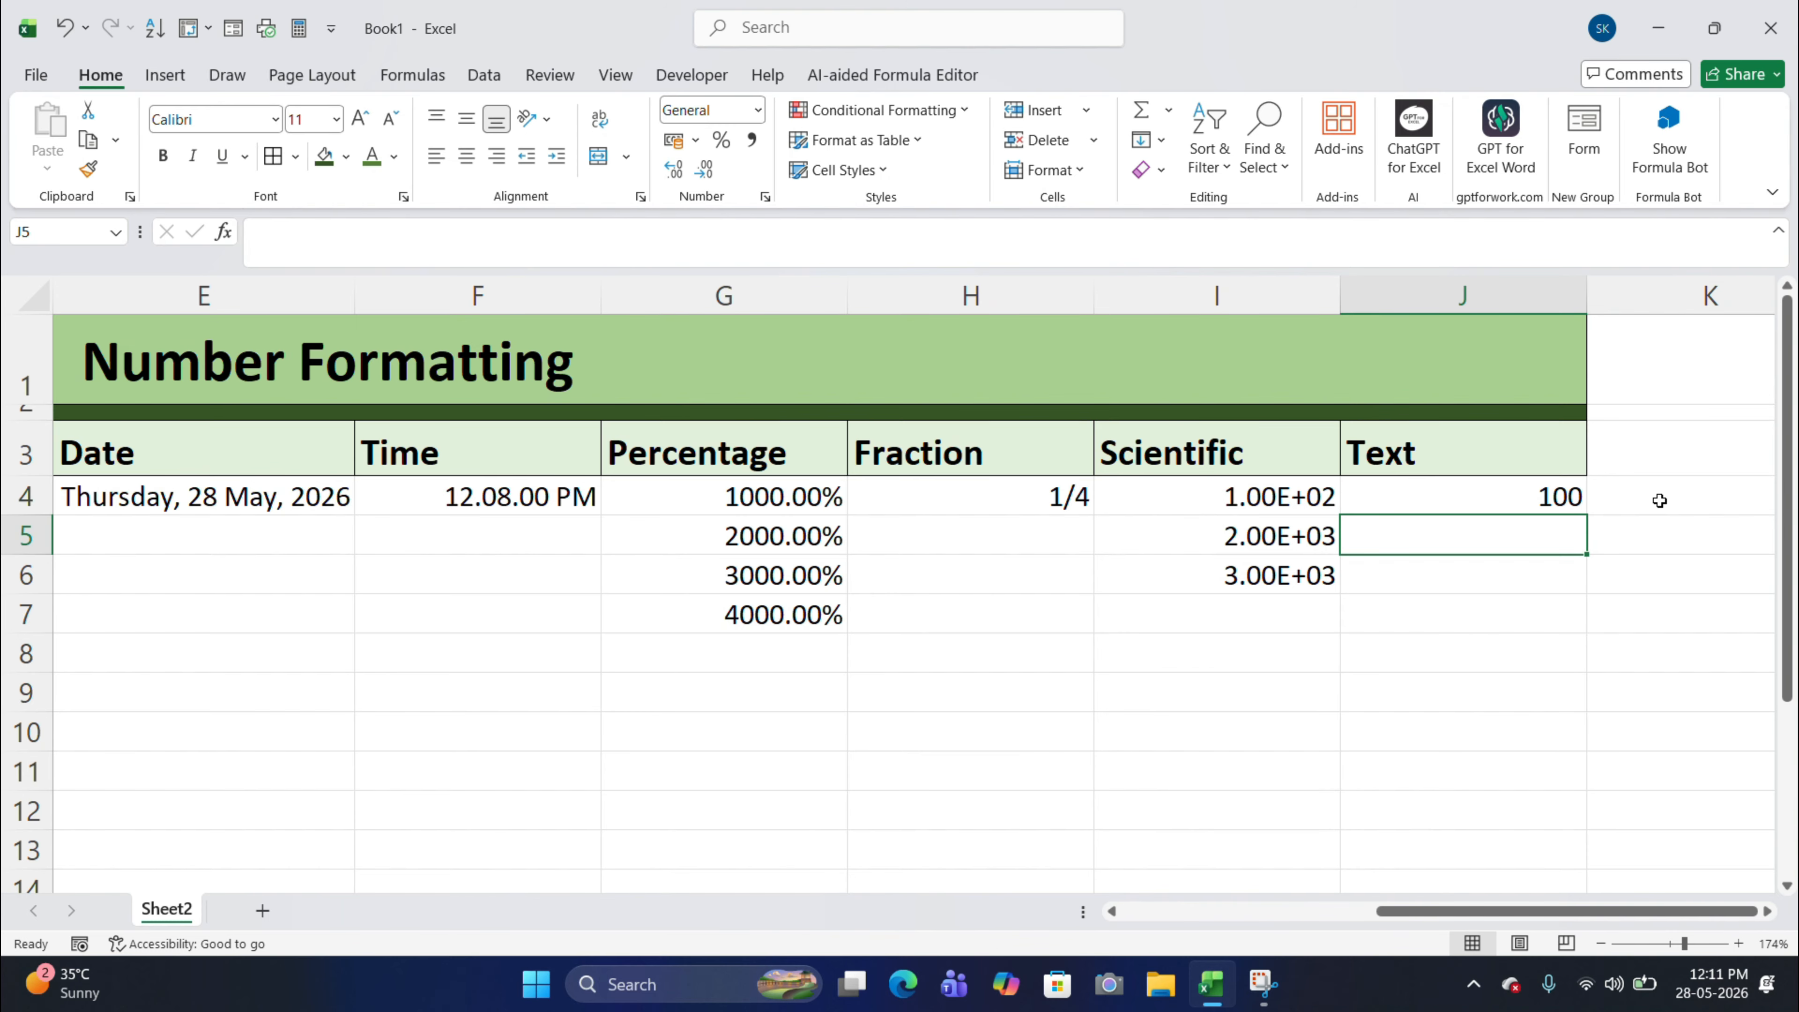
pyautogui.write('200')
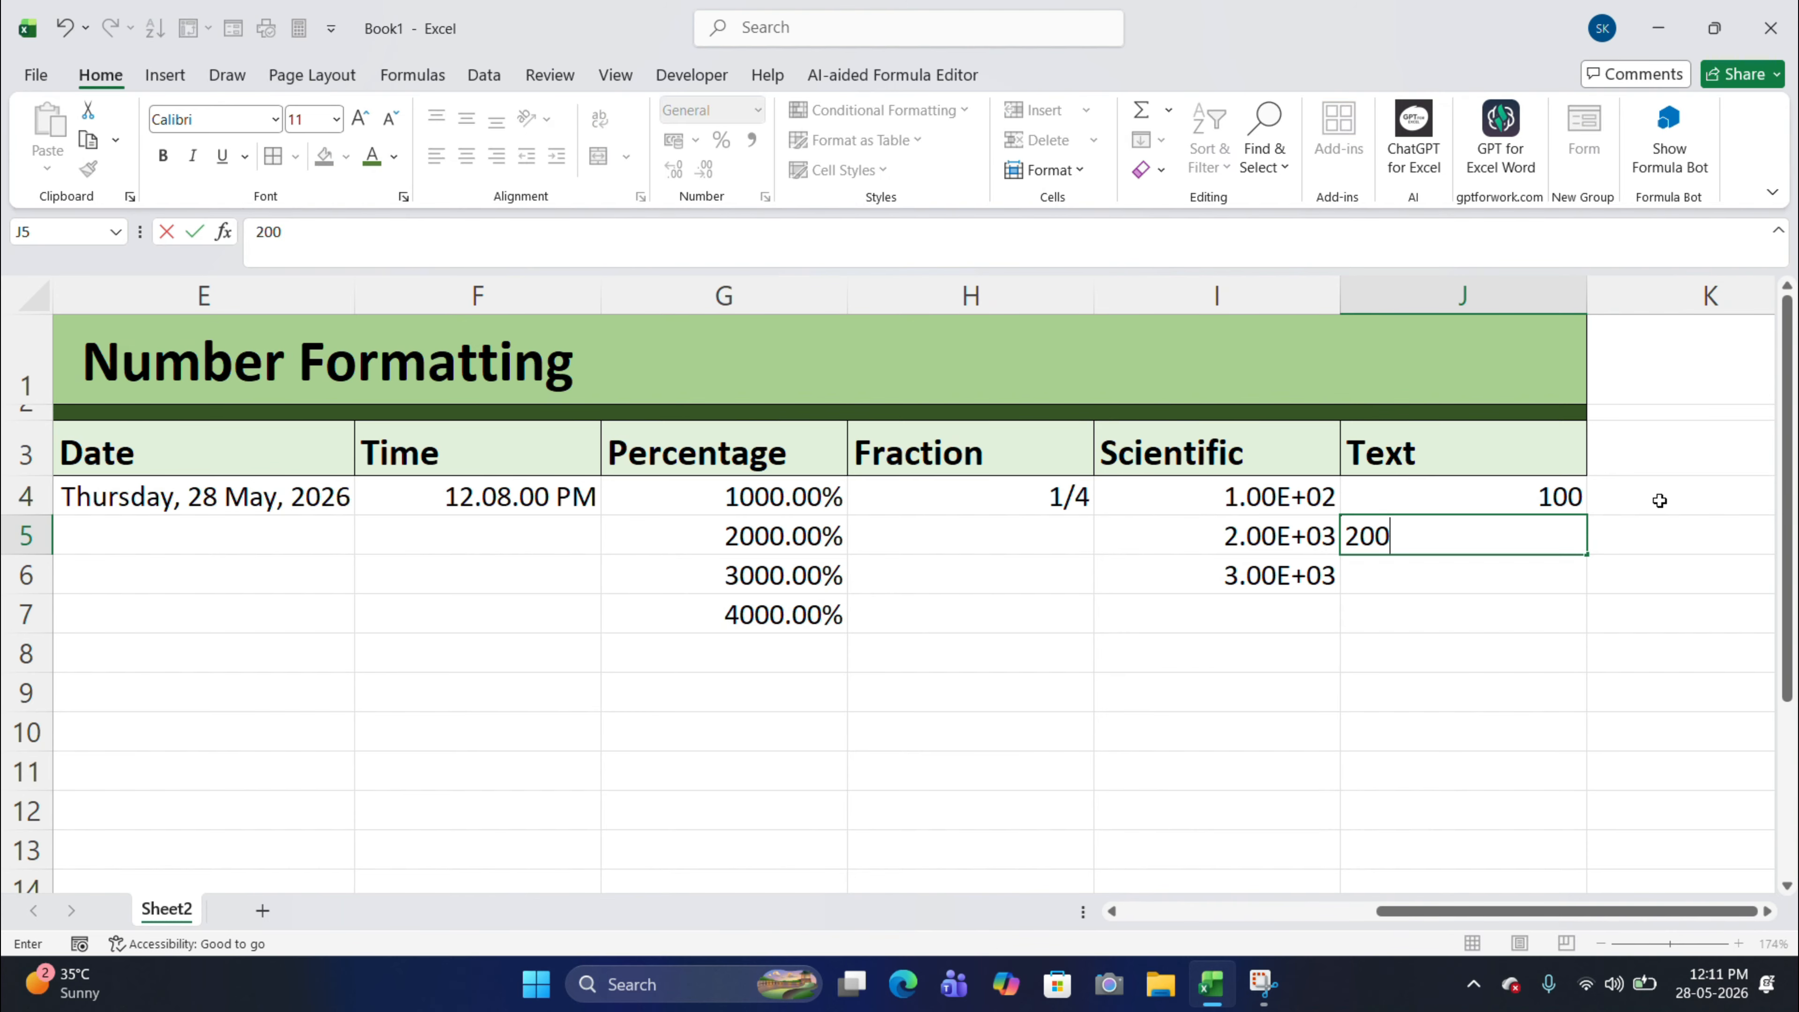
pyautogui.press('Return')
pyautogui.write('3000')
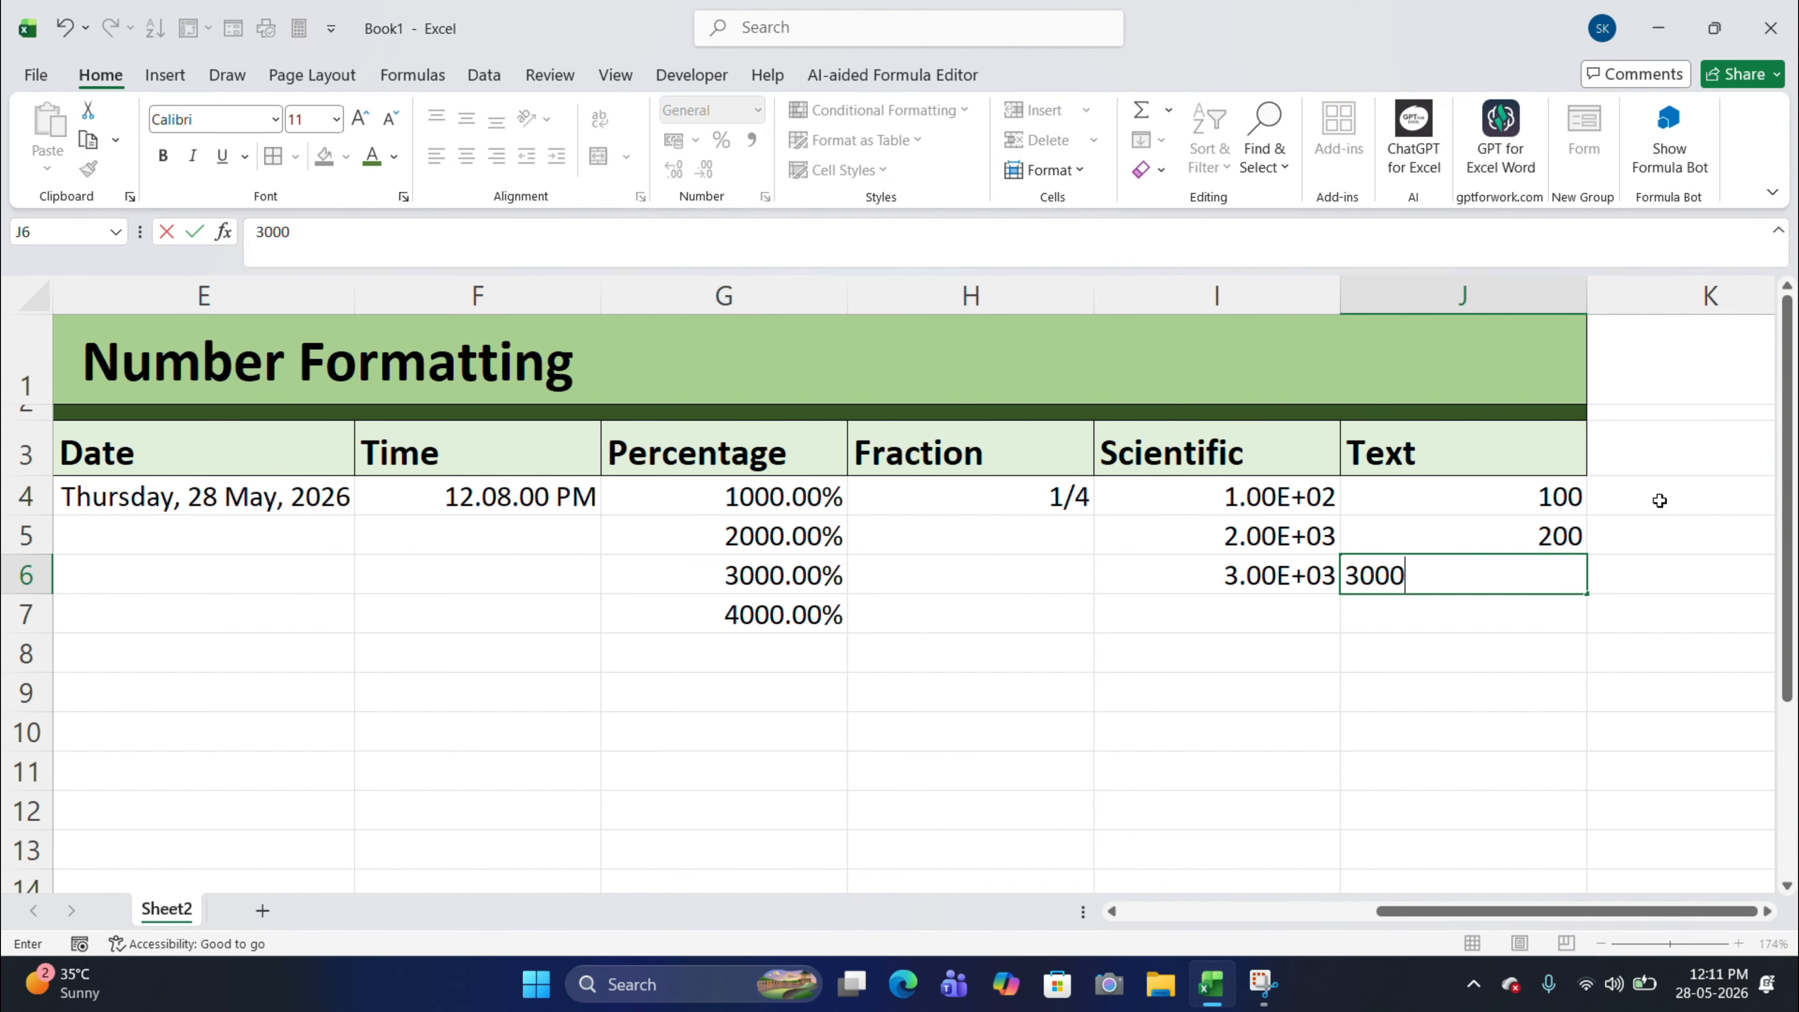
pyautogui.press('Return')
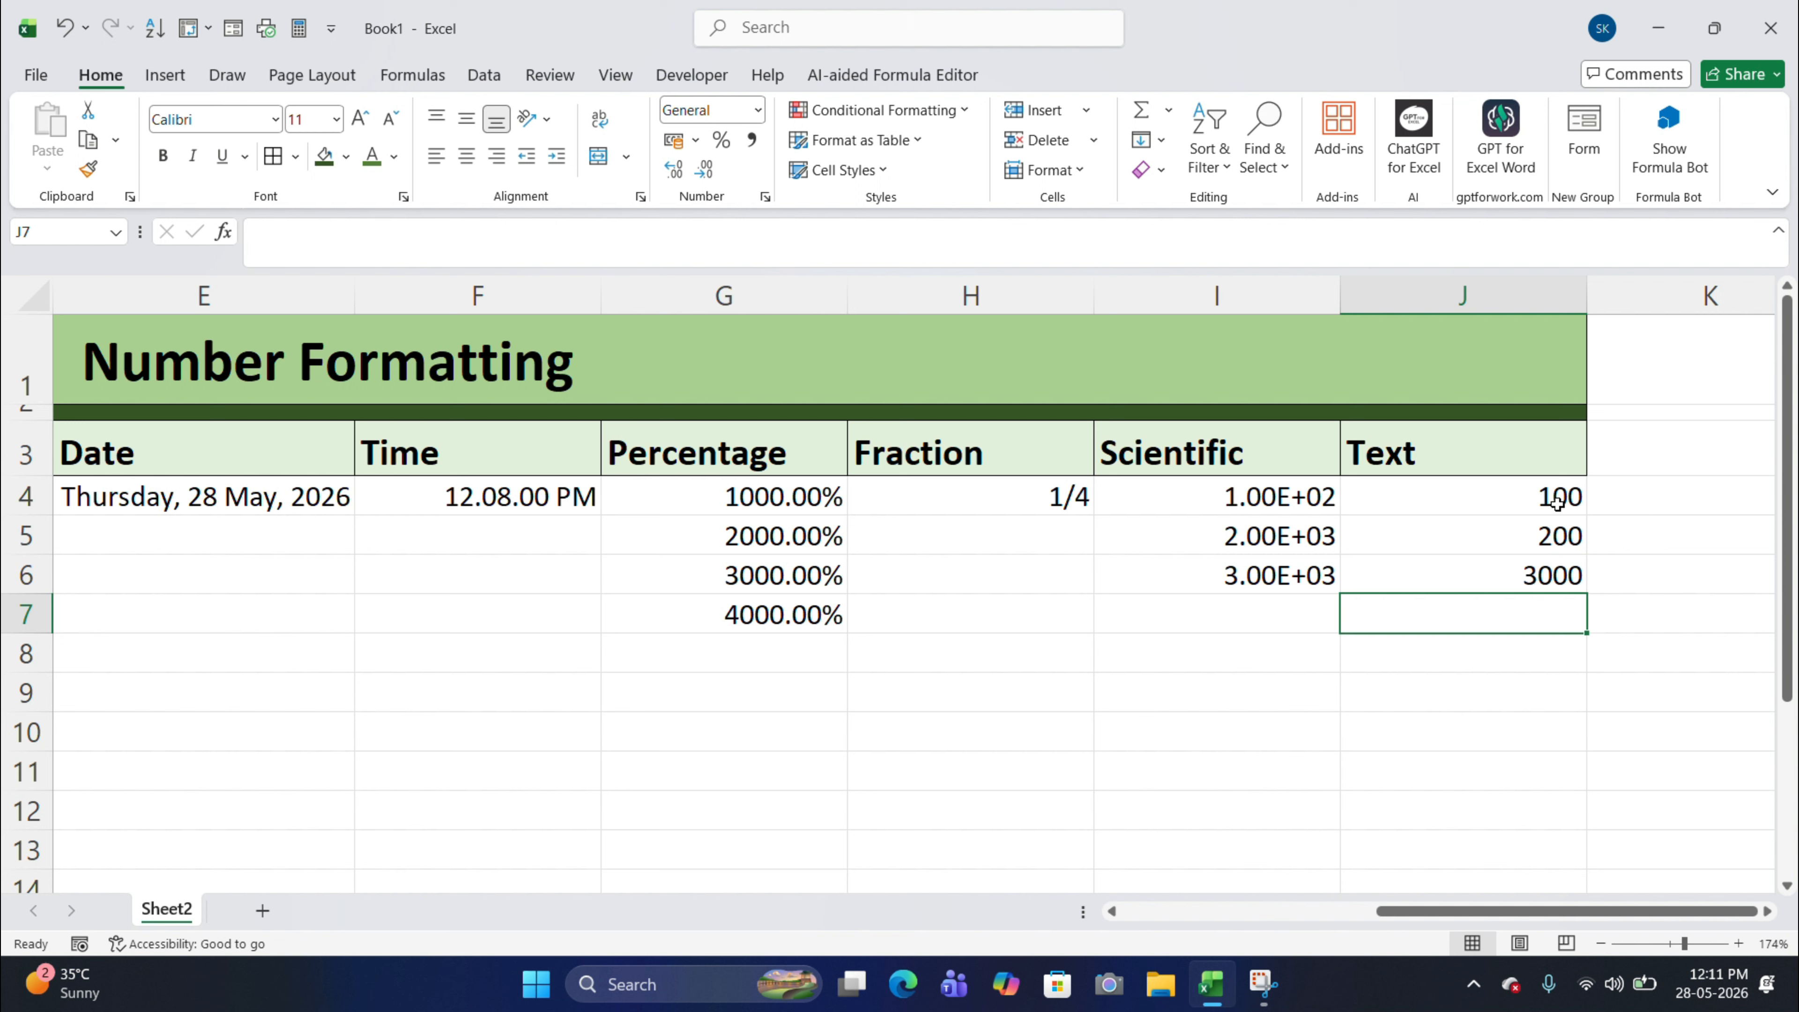
# Apply the Text number format to cells J4 to J6.
pyautogui.moveTo(1525, 498); pyautogui.dragTo(1526, 595)
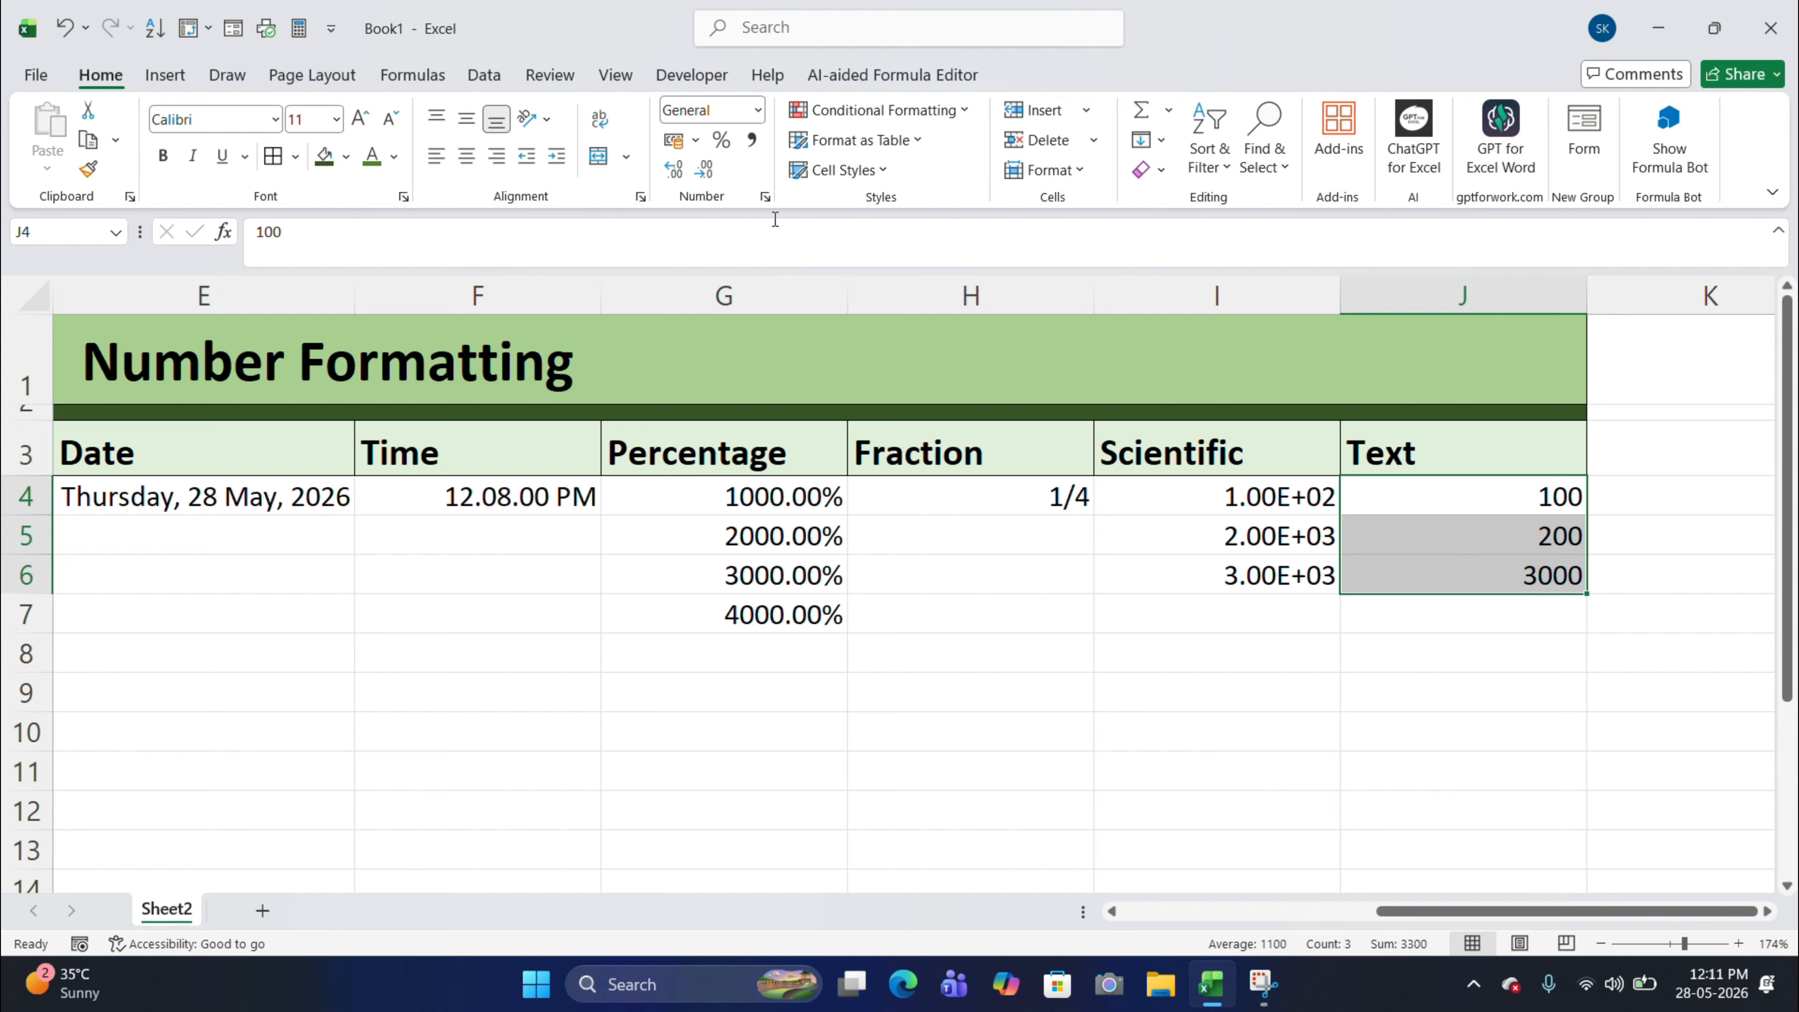
pyautogui.click(759, 119)
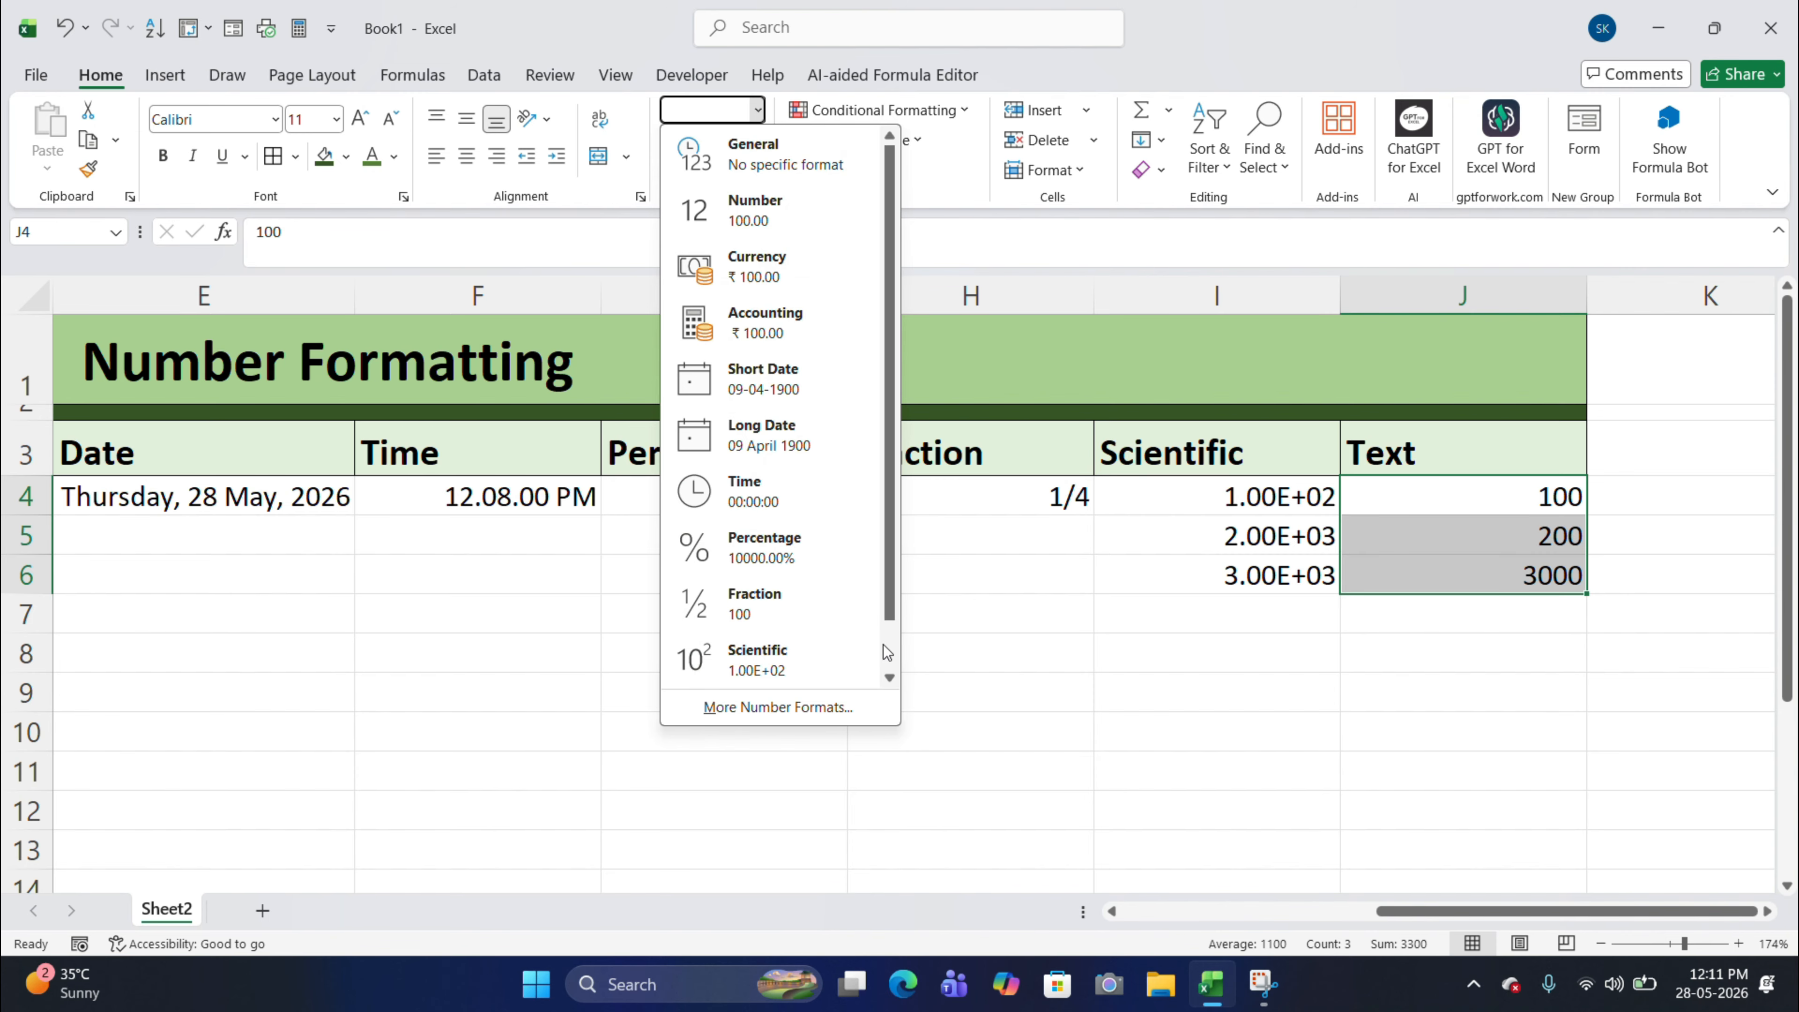
pyautogui.moveTo(895, 599); pyautogui.dragTo(899, 653)
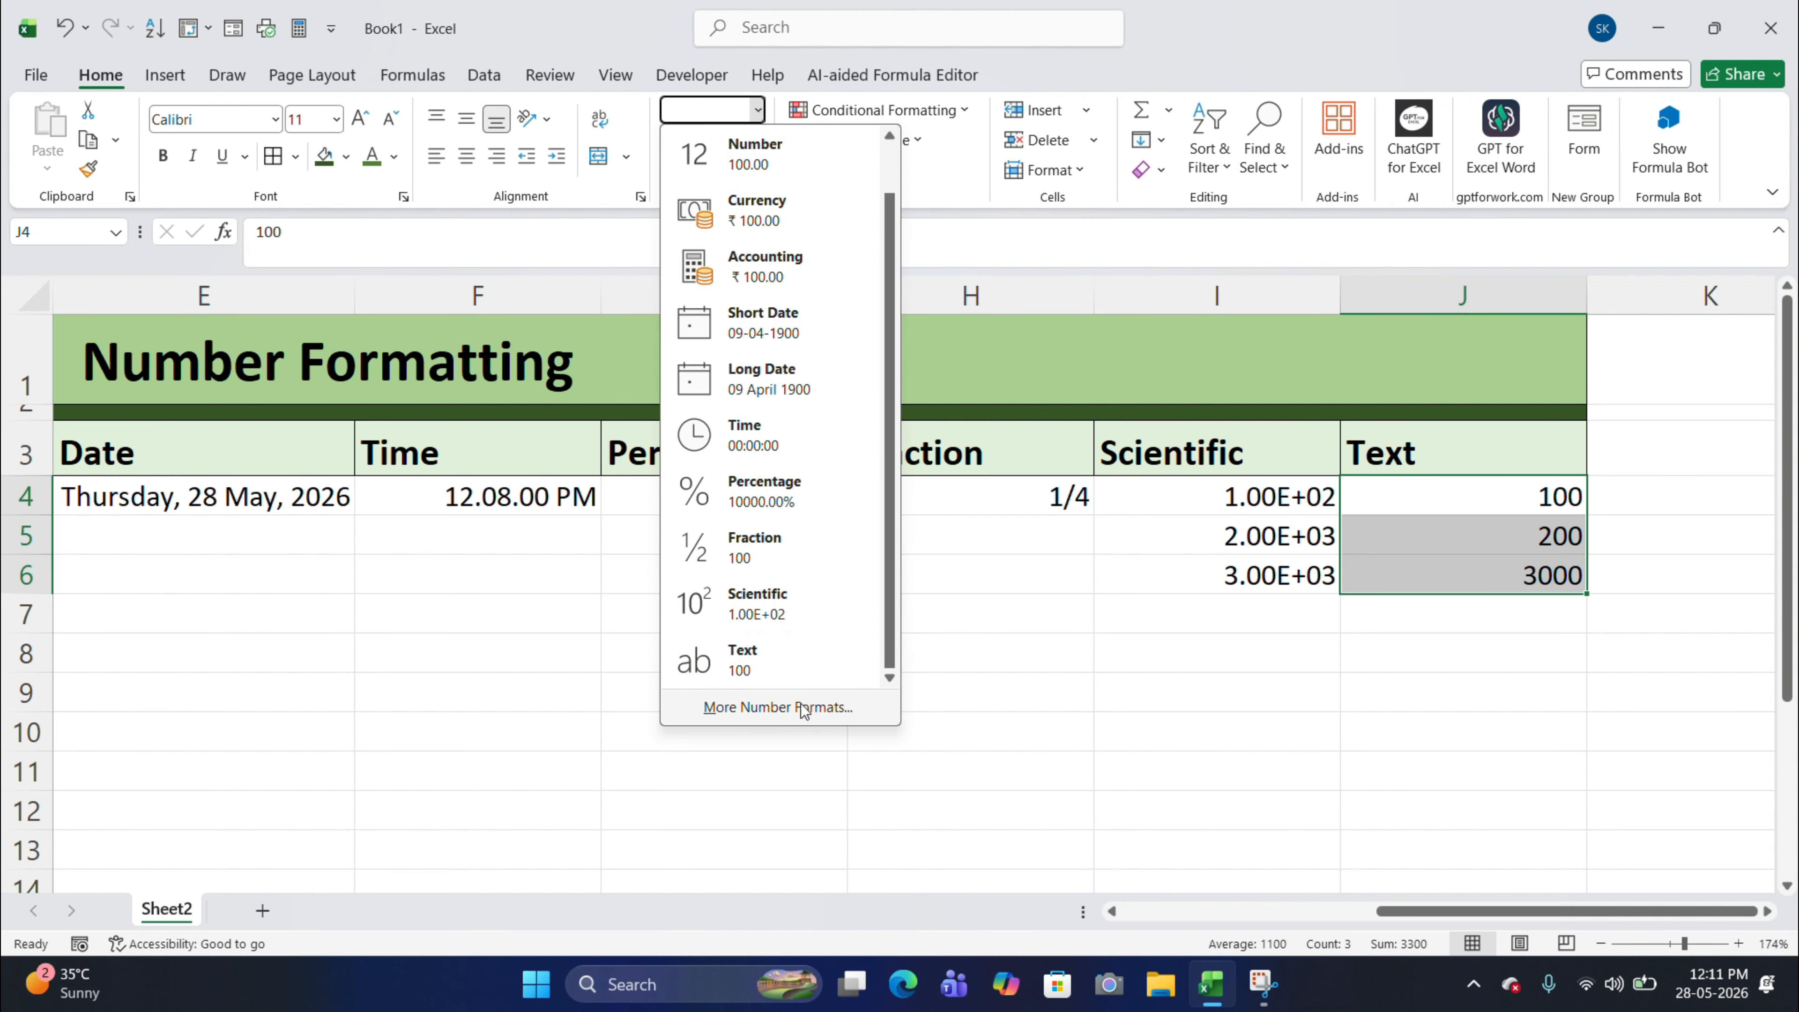
pyautogui.click(780, 664)
pyautogui.click(1407, 793)
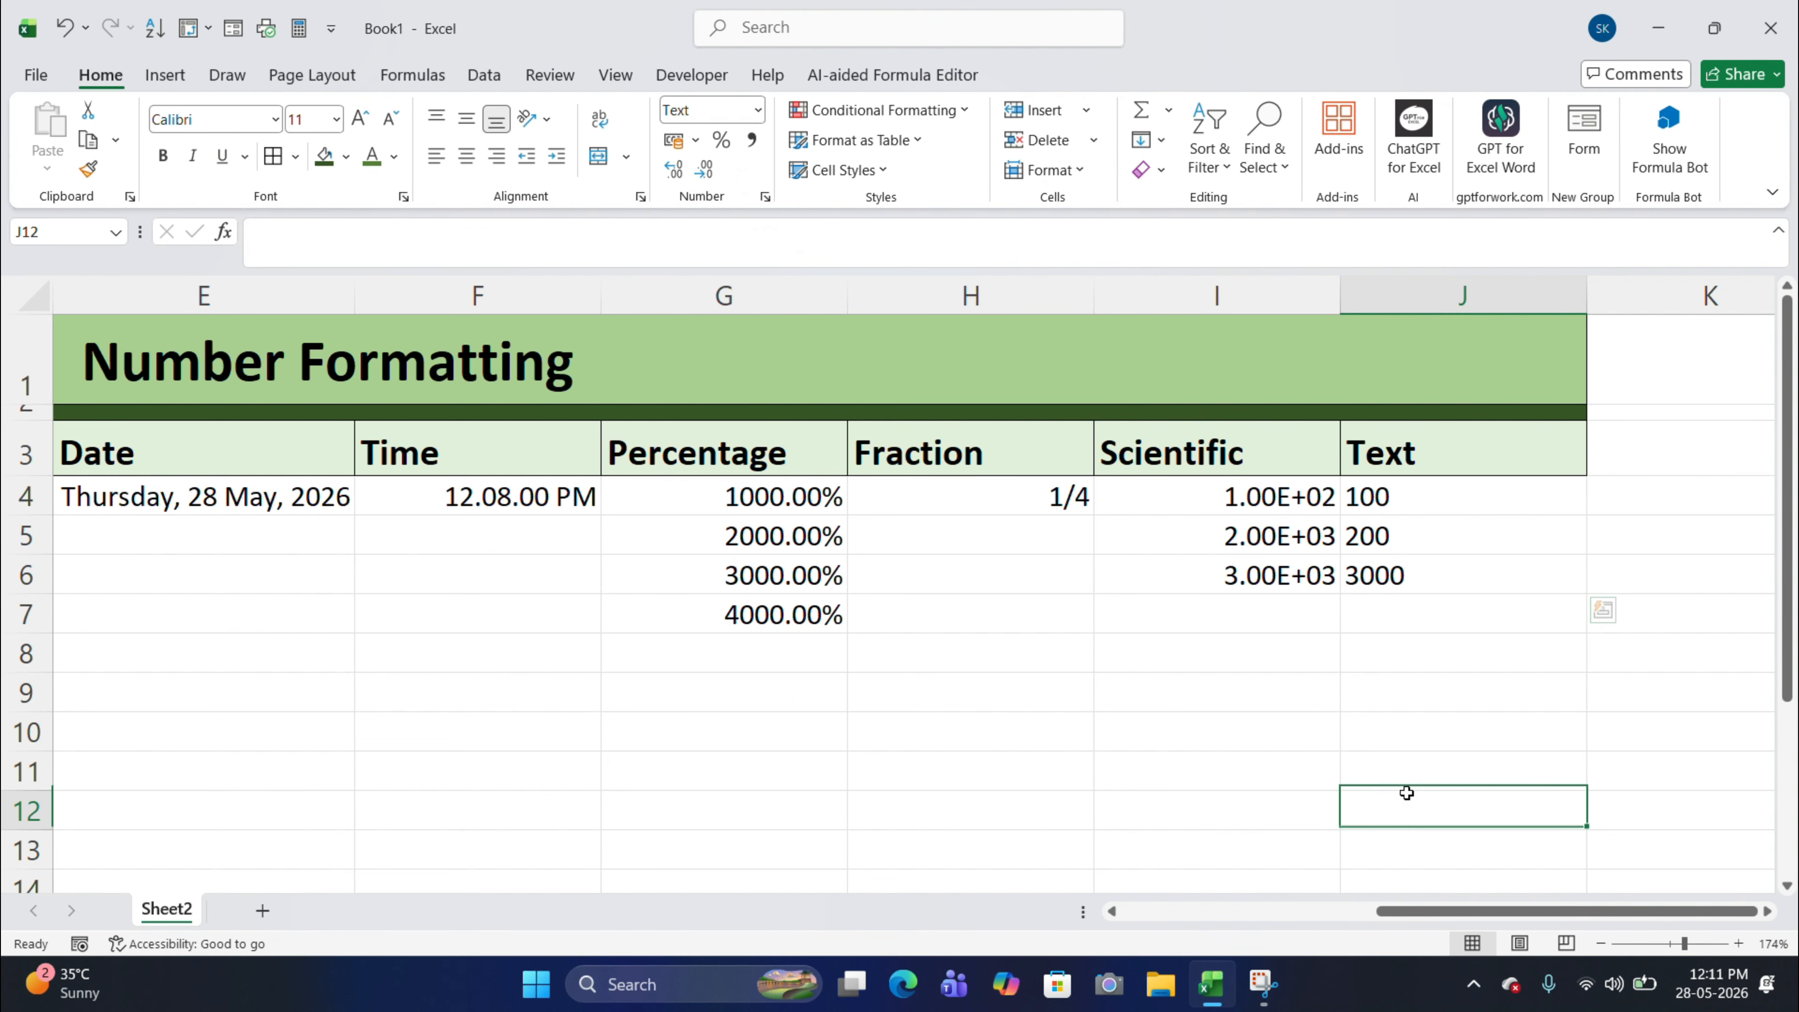
# Enter two sample first names in cells J7 and J8 below the numbers in the Text column.
pyautogui.click(1453, 608)
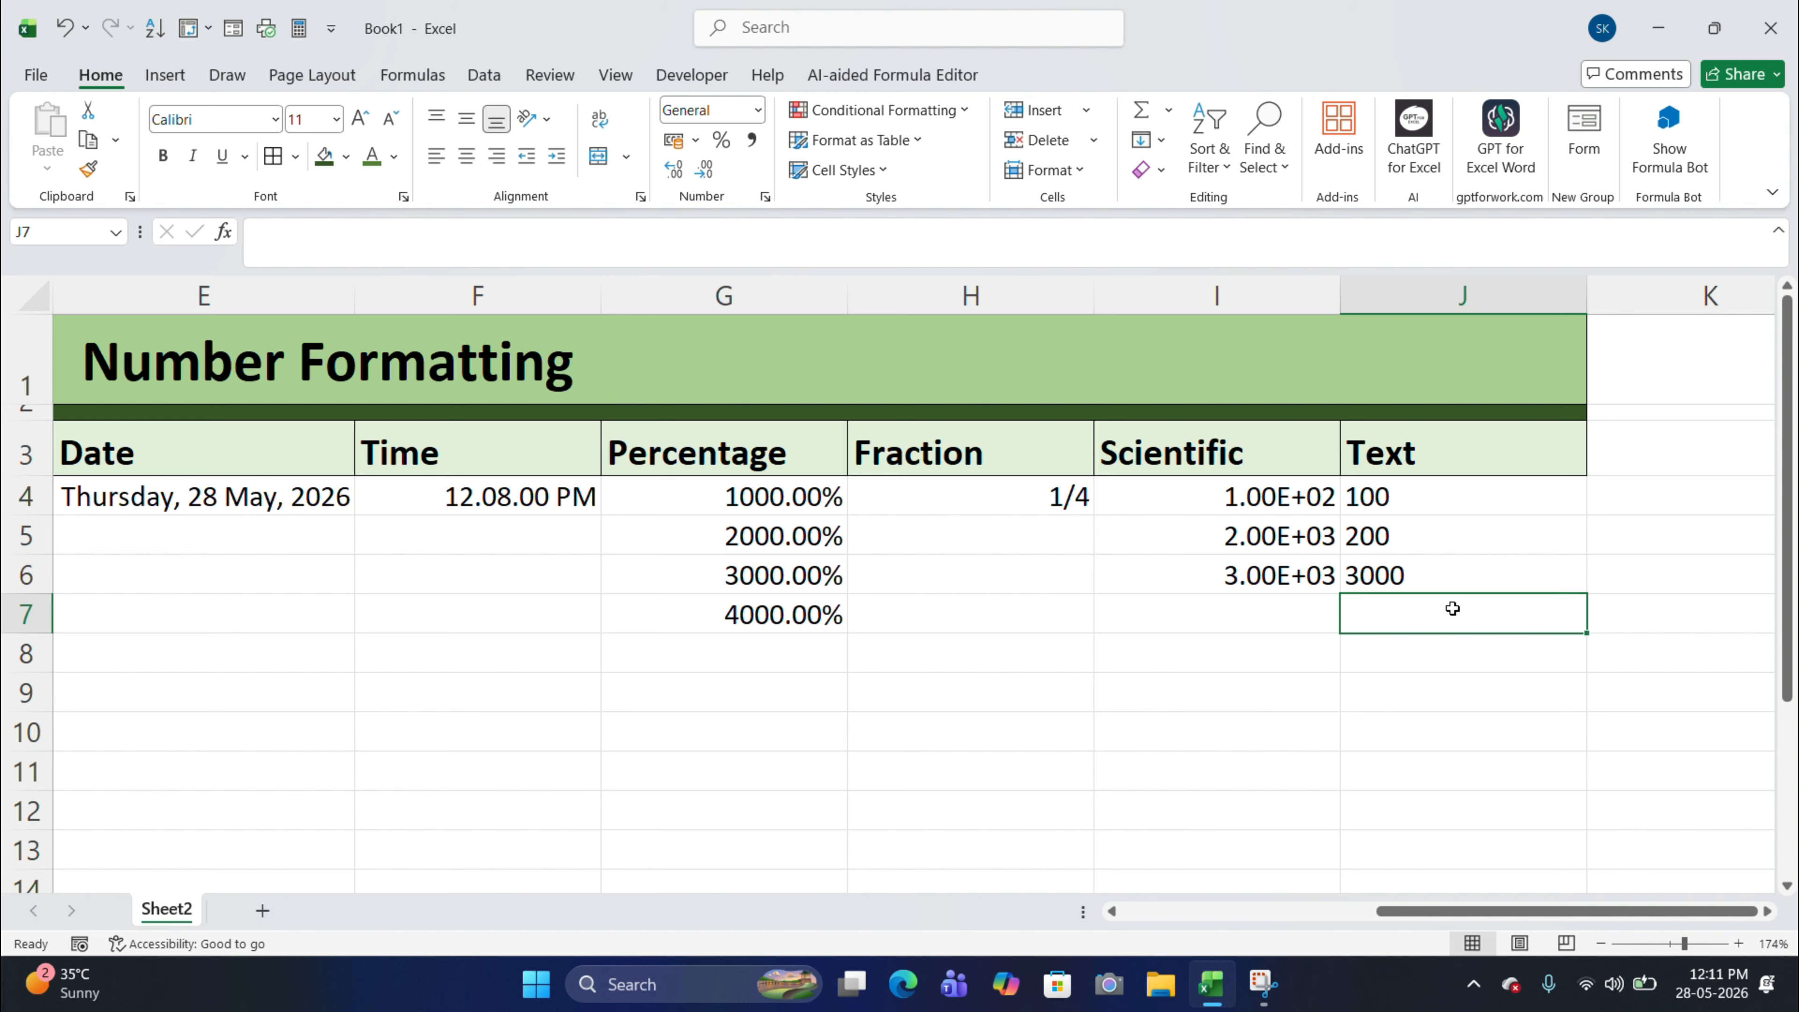
pyautogui.write('manu')
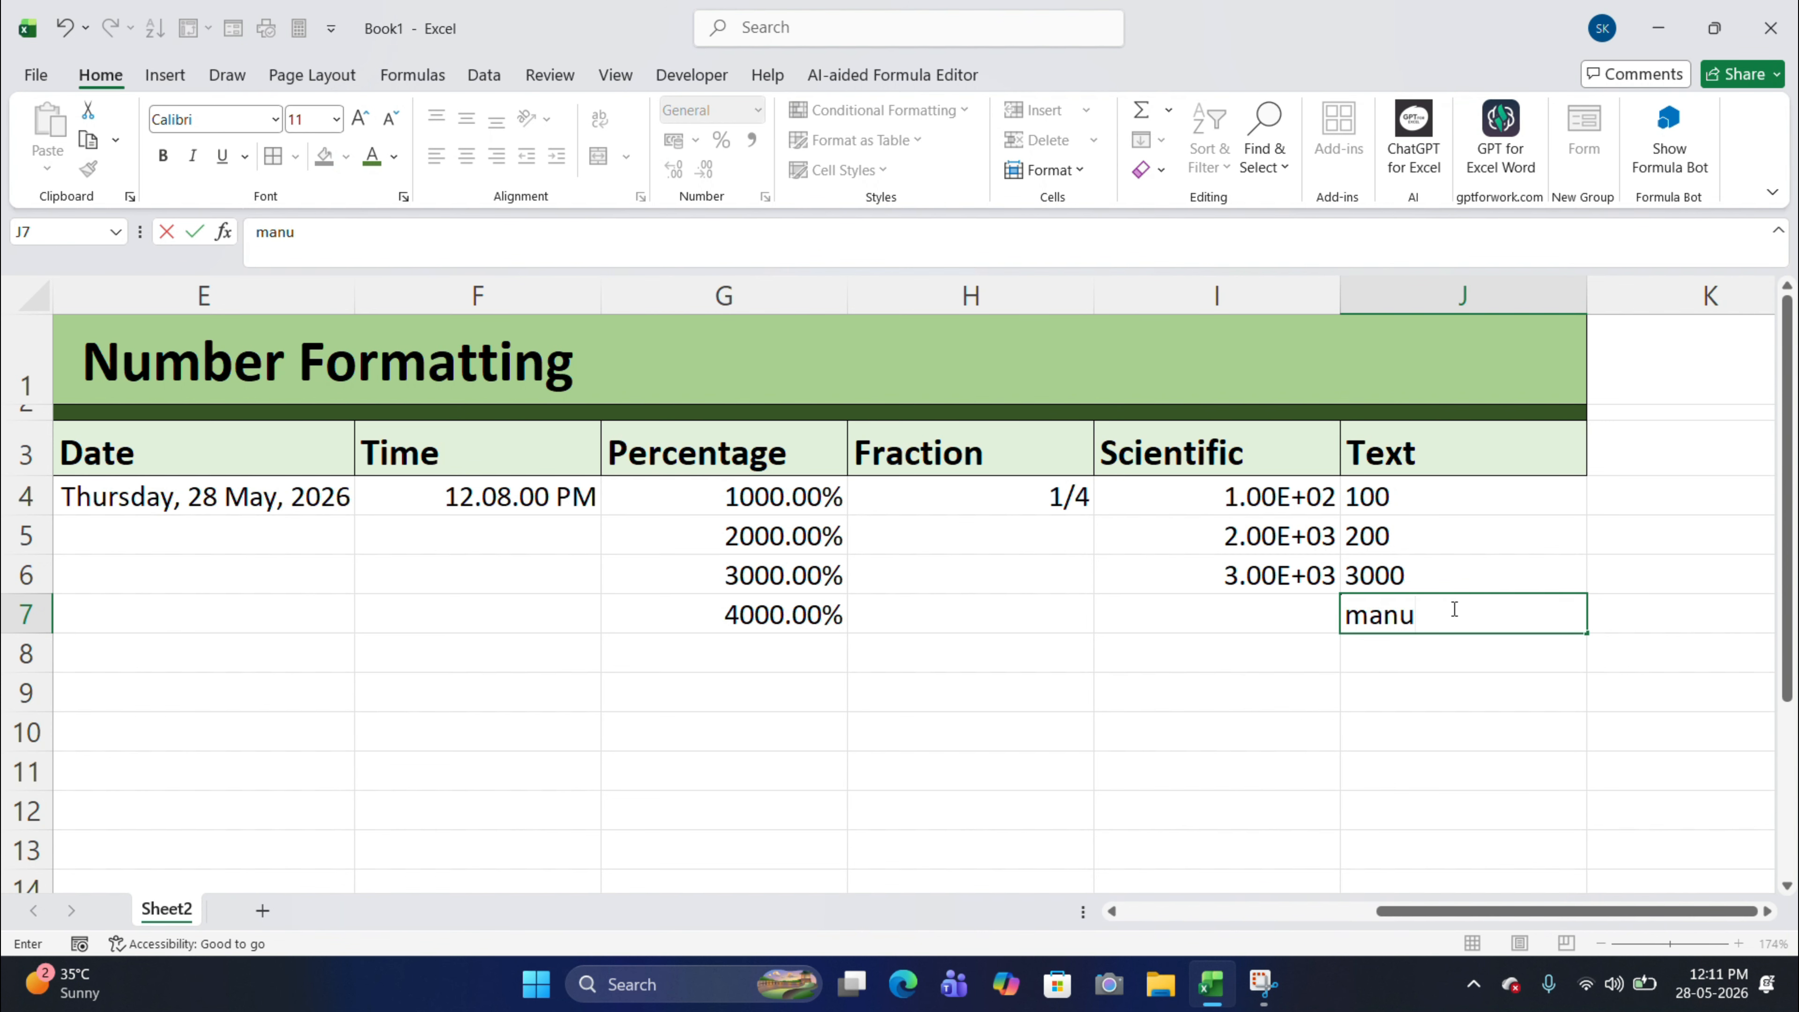
pyautogui.press('Return')
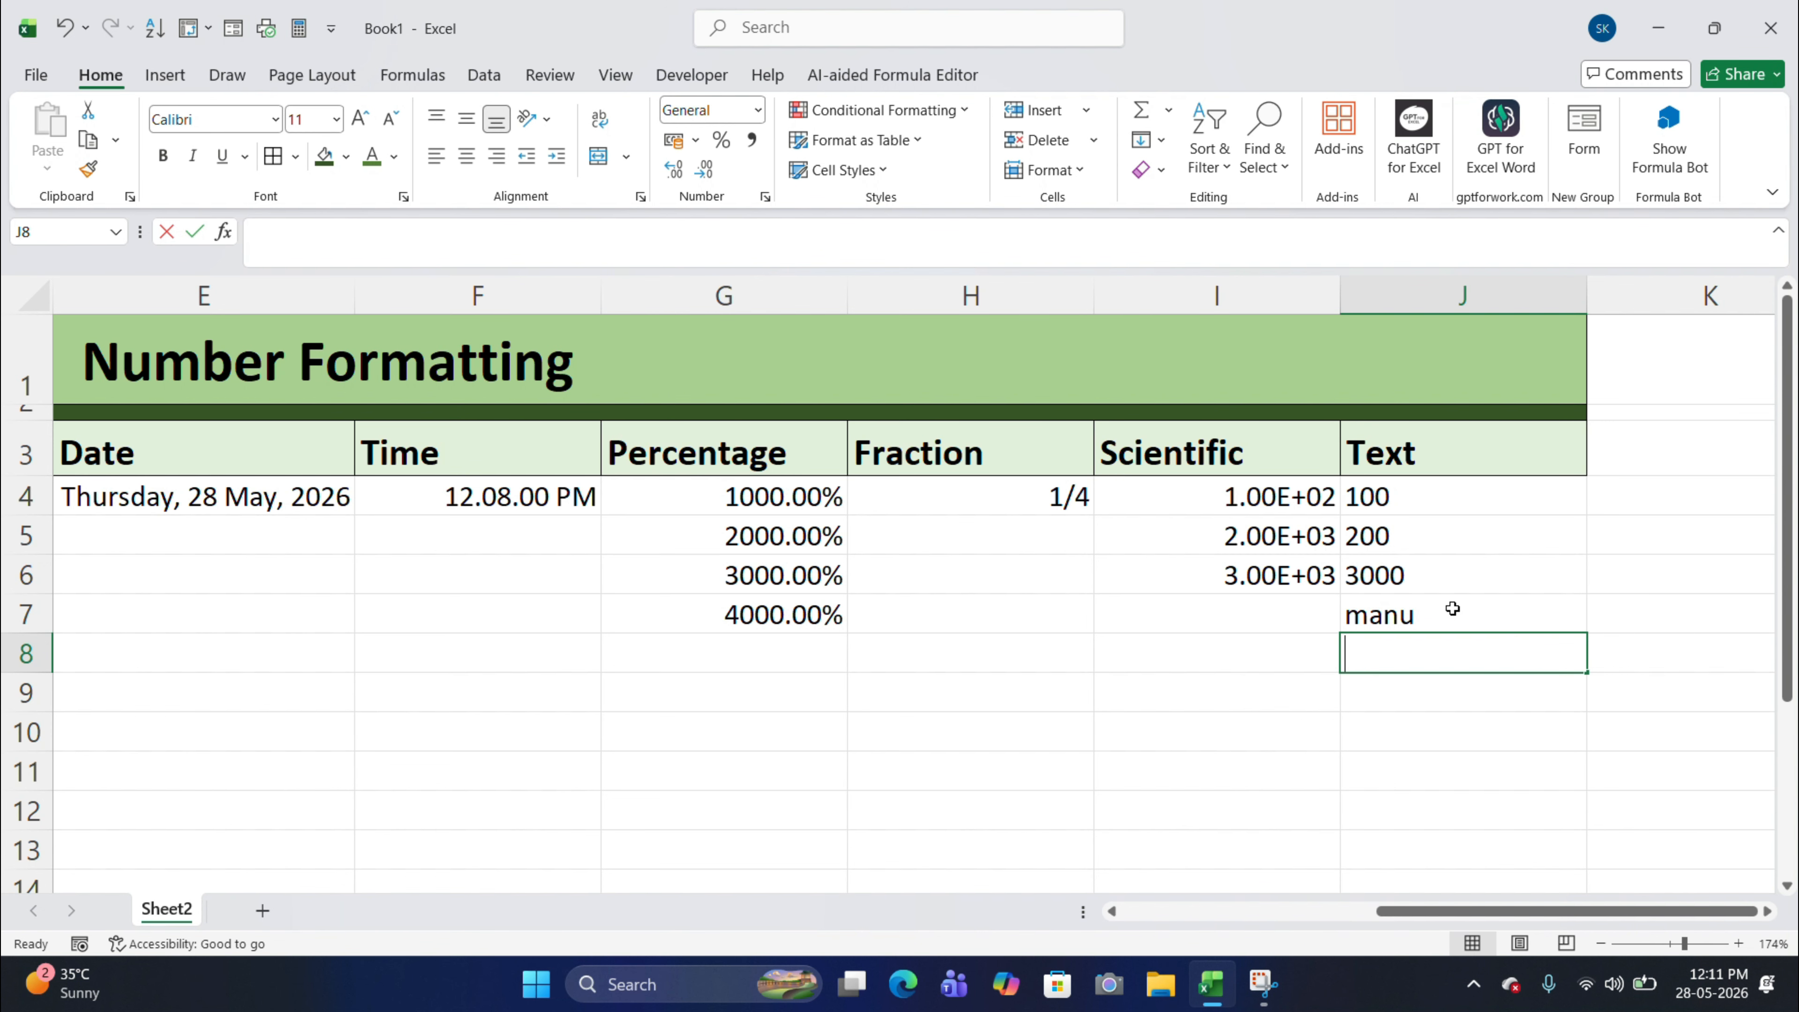
pyautogui.write('anu')
pyautogui.press('Return')
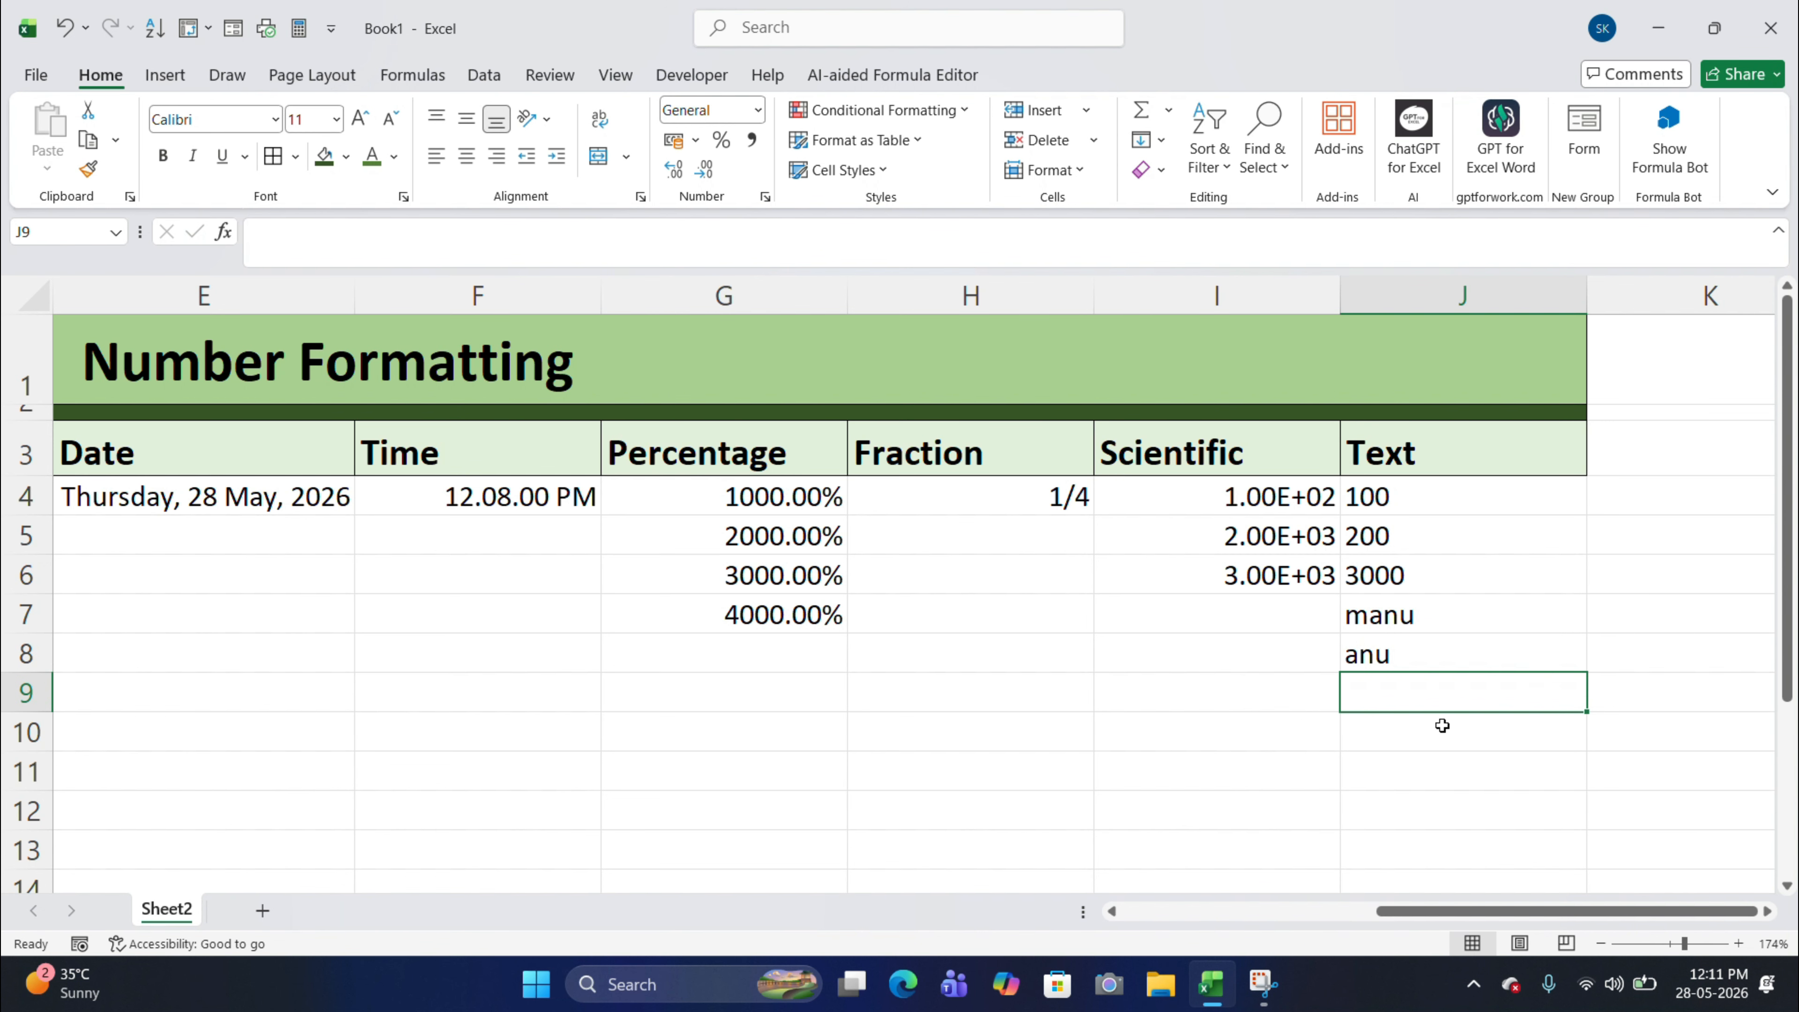
pyautogui.click(1479, 534)
pyautogui.click(962, 738)
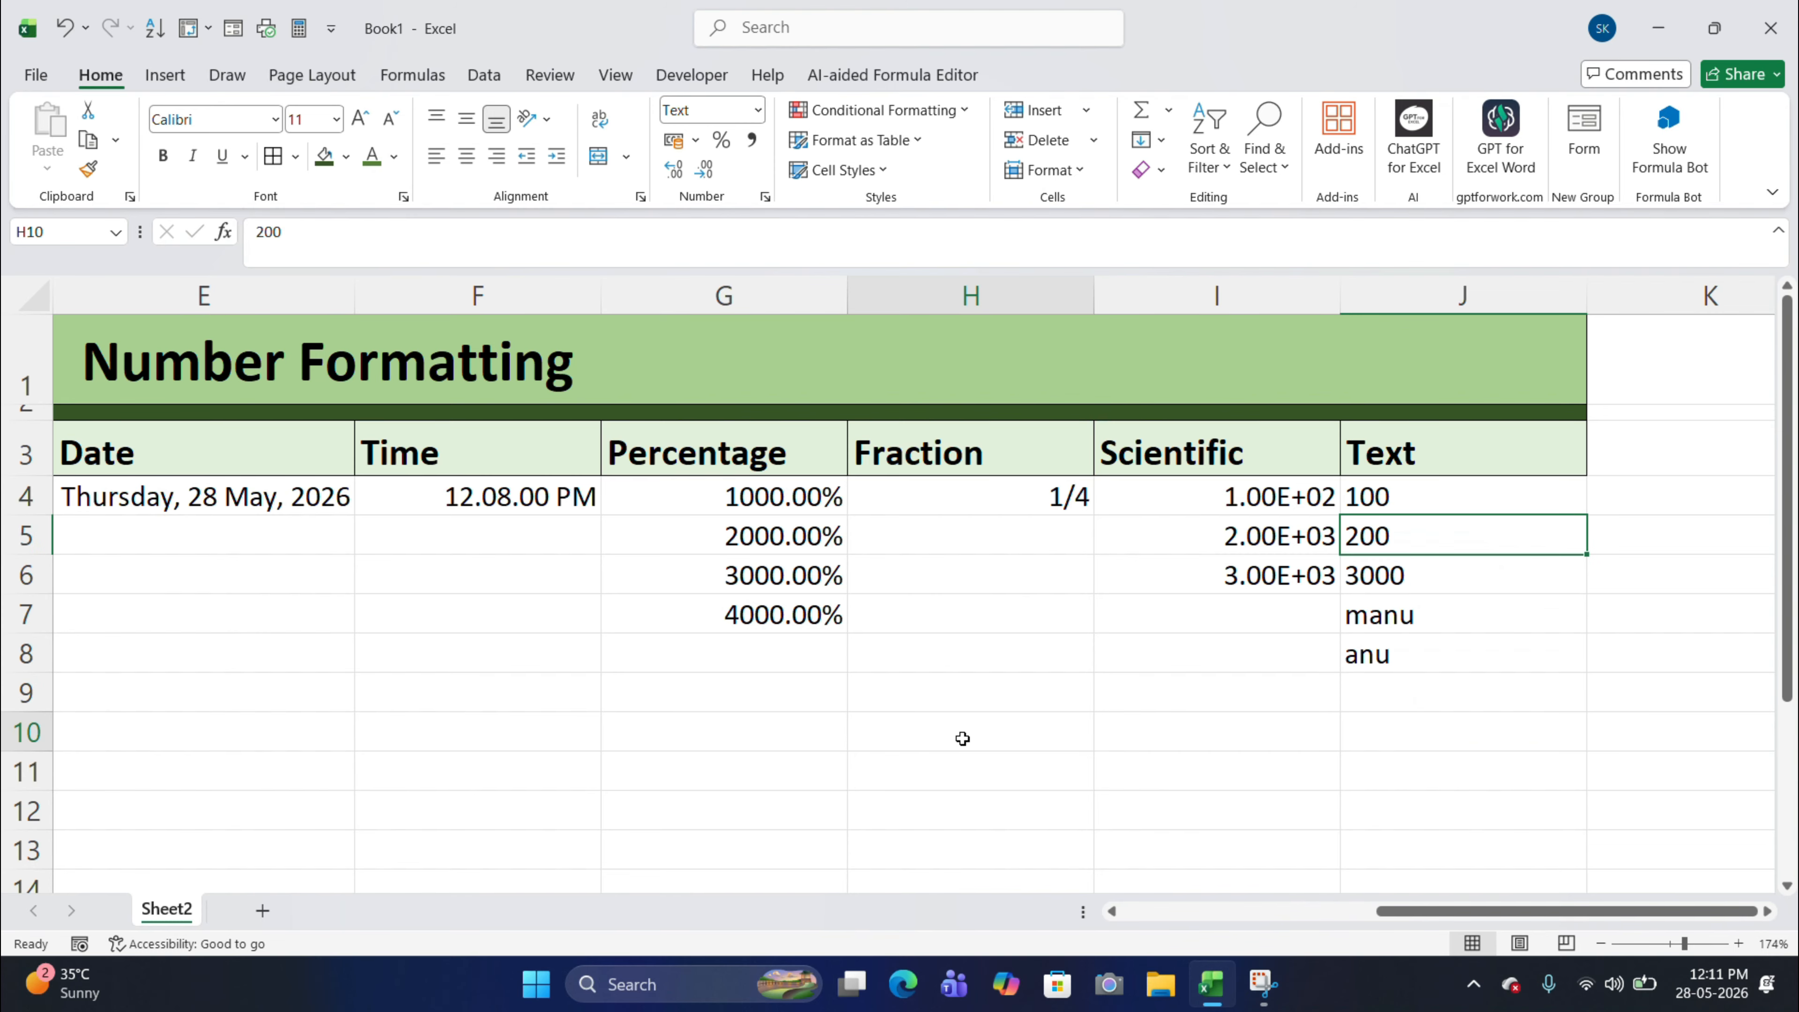